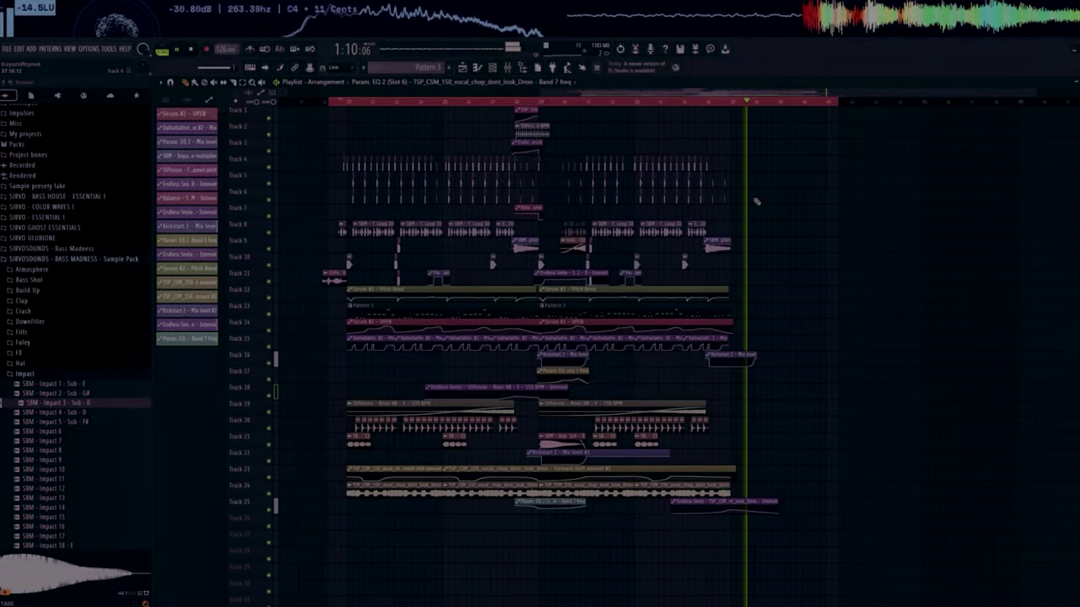
# - Scroll up and down through the finished bass house playlist to review the arrangement
pyautogui.scroll(3, 757, 105)
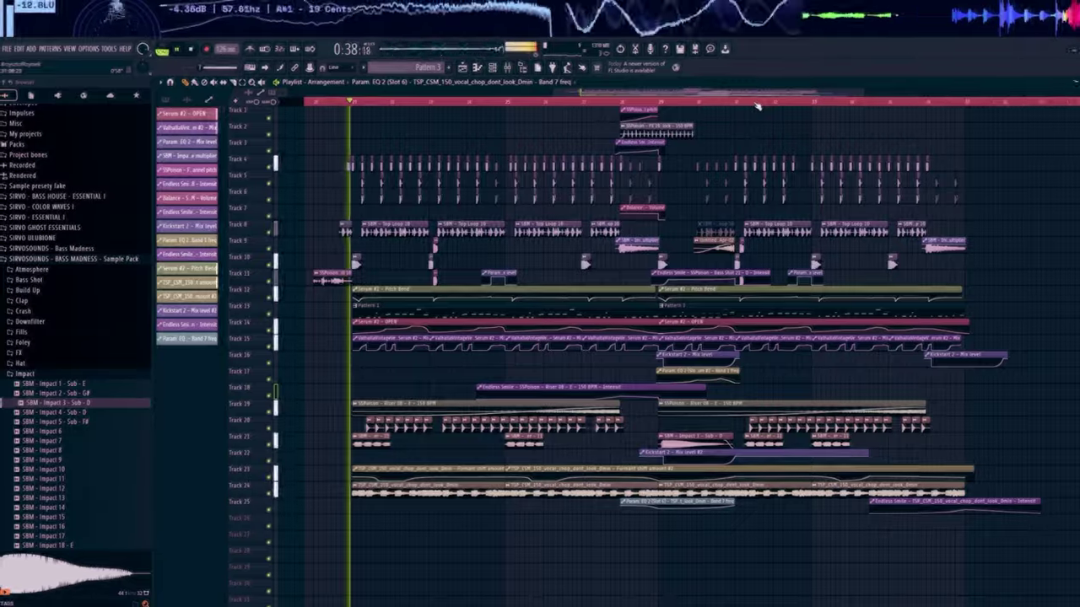
pyautogui.scroll(-2, 758, 105)
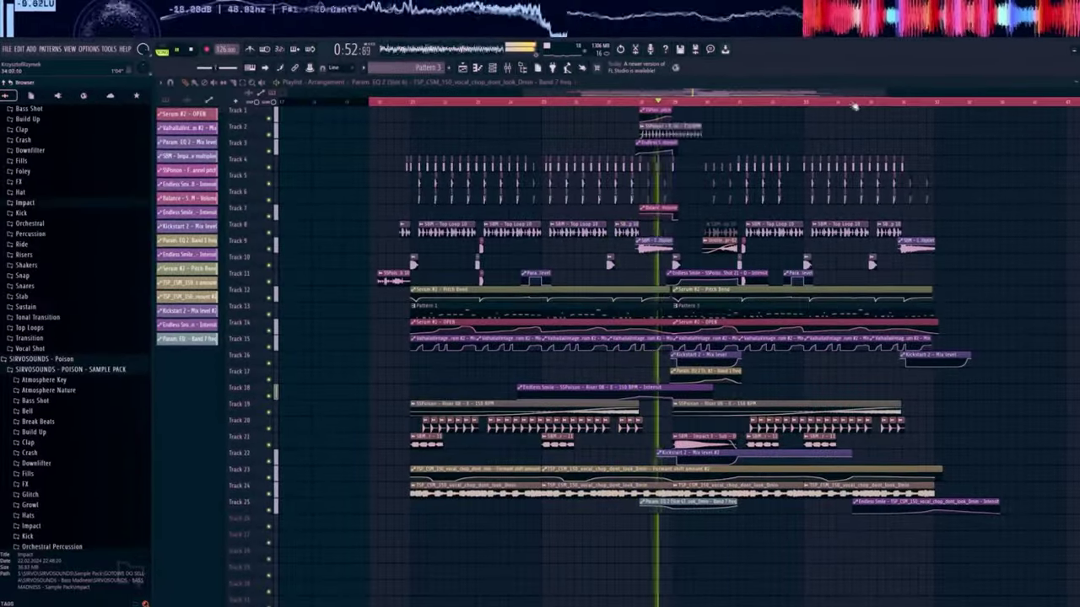
pyautogui.scroll(2, 852, 108)
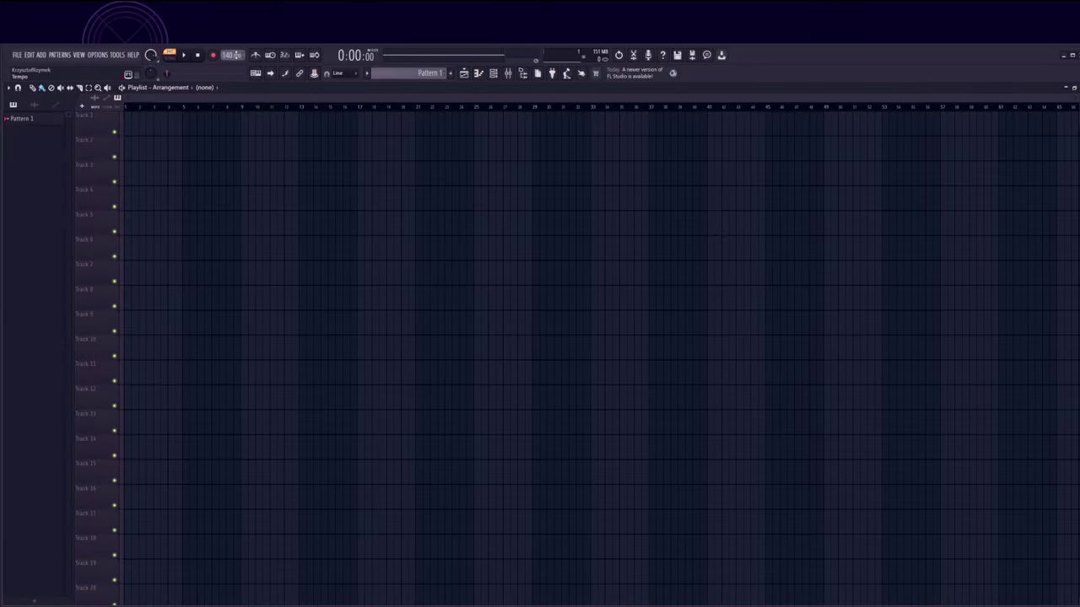
# - Lower the tempo to 126 BPM and audition the Poison kicks, settling on Kick 12
pyautogui.moveTo(234, 54); pyautogui.dragTo(234, 85)
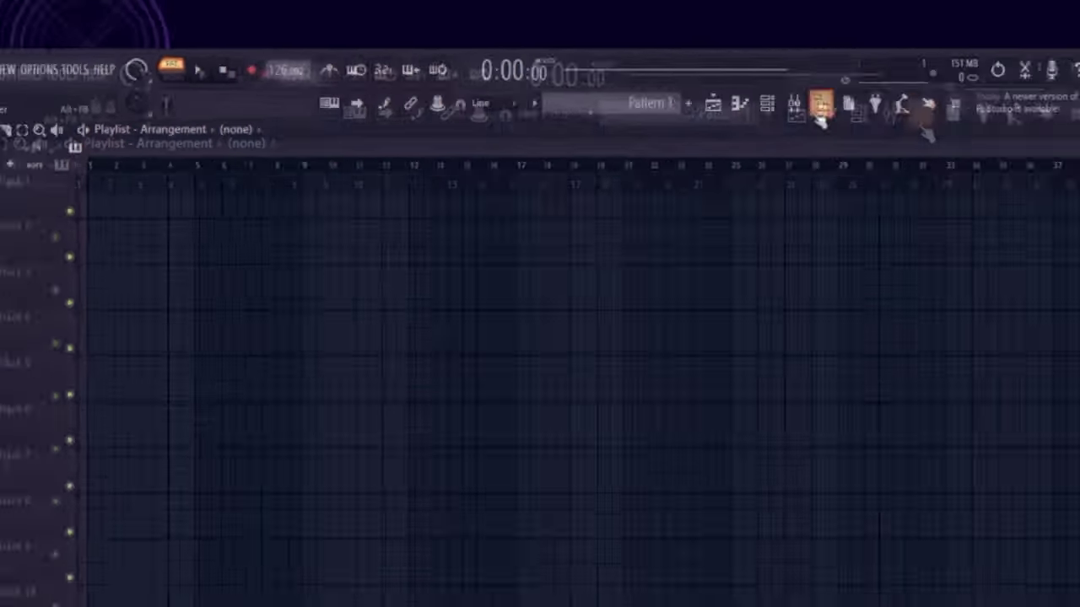
pyautogui.press('F9')
pyautogui.hotkey('alt', 'F8')
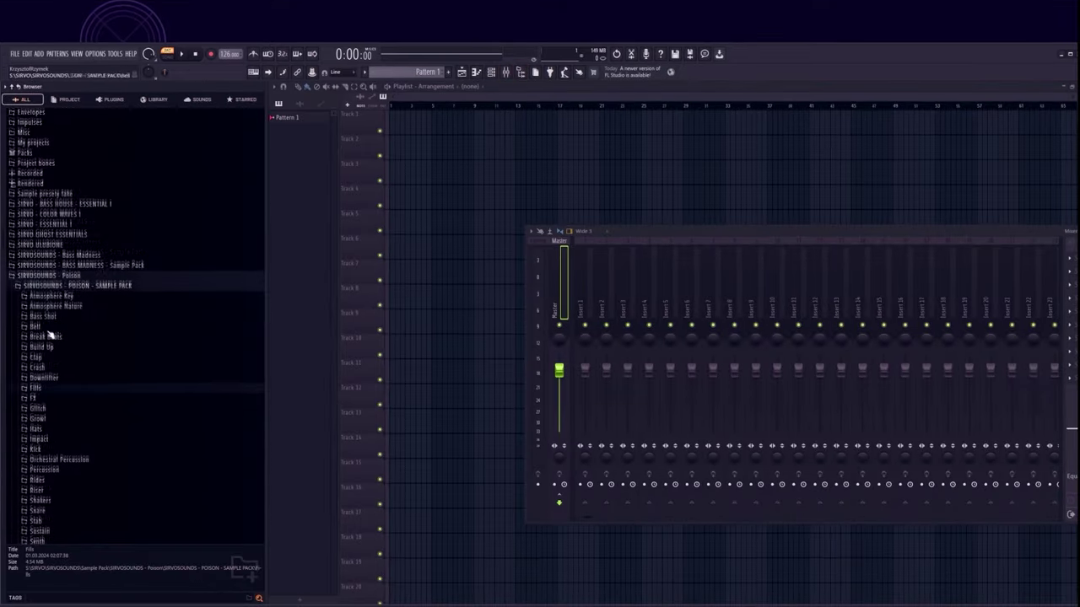
pyautogui.scroll(-2, 51, 362)
pyautogui.click(38, 397)
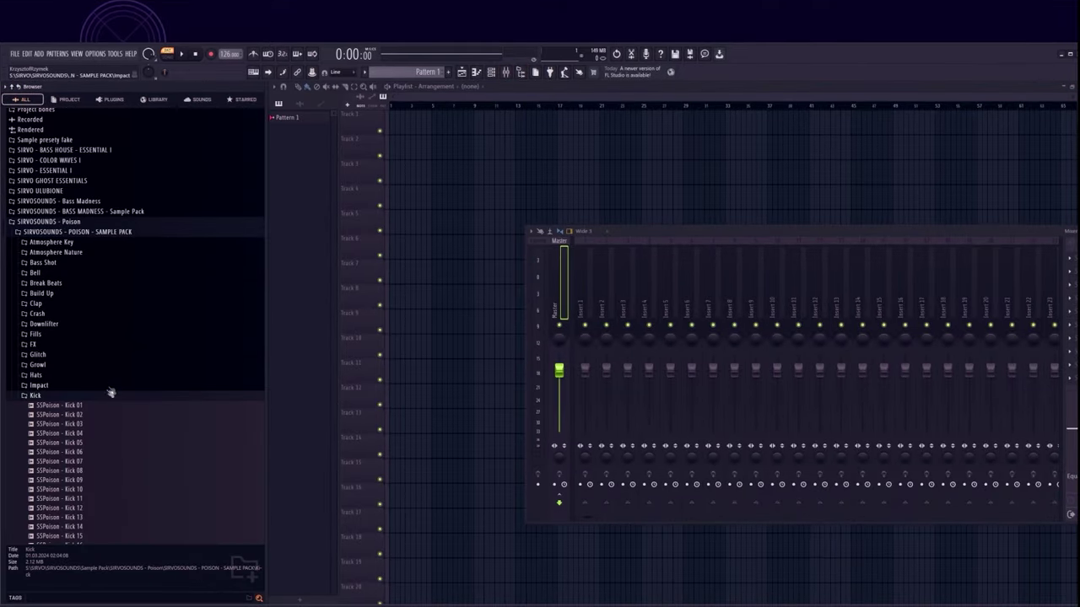
pyautogui.click(68, 409)
pyautogui.scroll(-4, 68, 453)
pyautogui.click(67, 353)
pyautogui.click(74, 341)
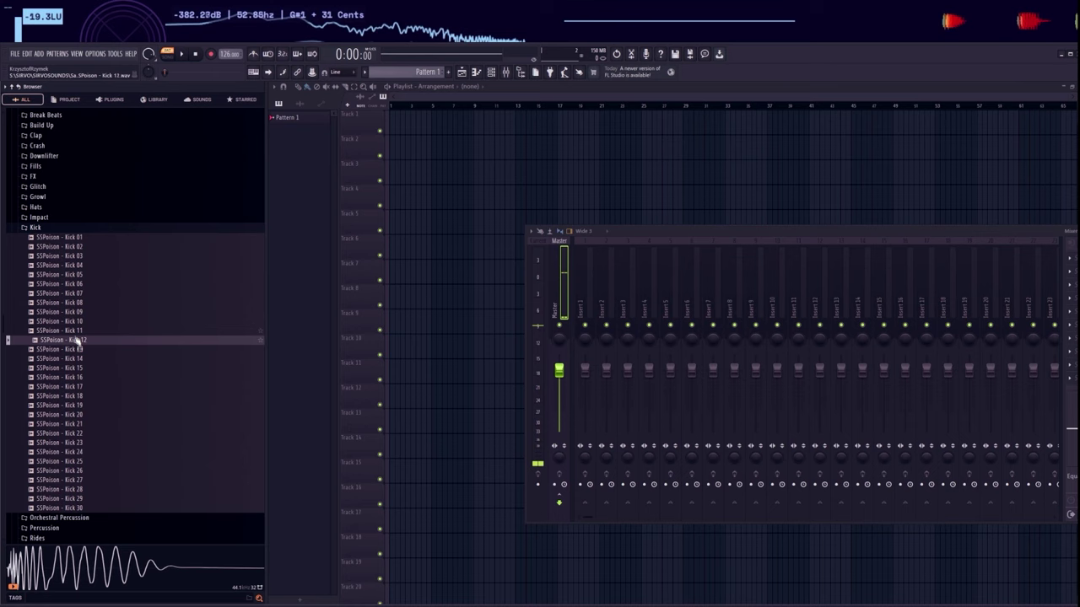
pyautogui.click(75, 341)
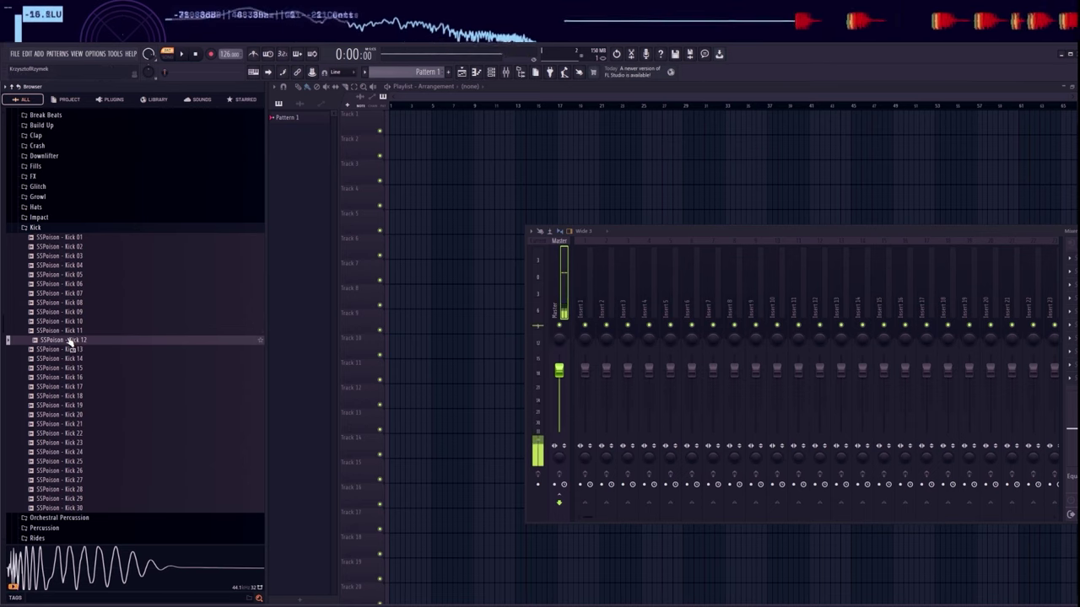
# - Fill Track 4 with SSPoison Kick 12 on every beat, removing the extra clip at the end
pyautogui.moveTo(76, 341); pyautogui.dragTo(594, 195)
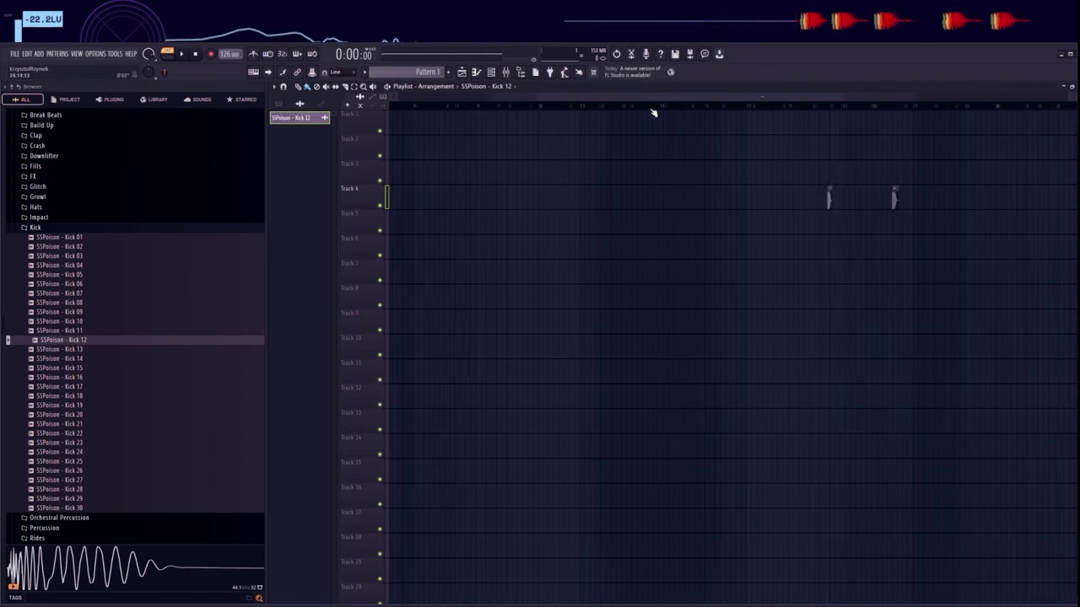
pyautogui.scroll(5, 650, 108)
pyautogui.scroll(3, 512, 196)
pyautogui.click(474, 198)
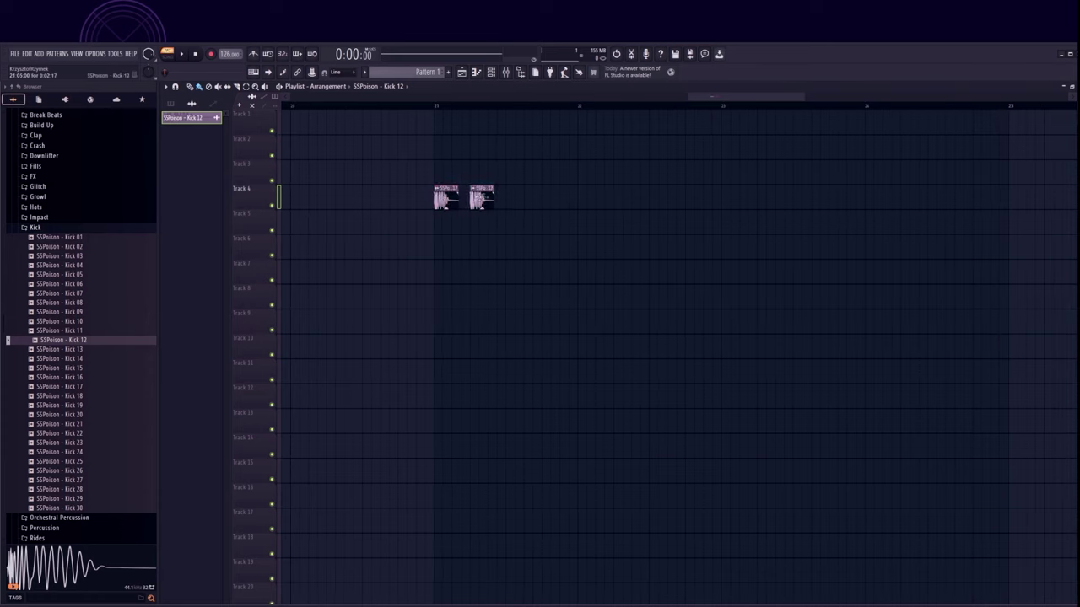
pyautogui.moveTo(594, 198); pyautogui.dragTo(991, 198)
pyautogui.scroll(-3, 749, 125)
pyautogui.scroll(6, 410, 106)
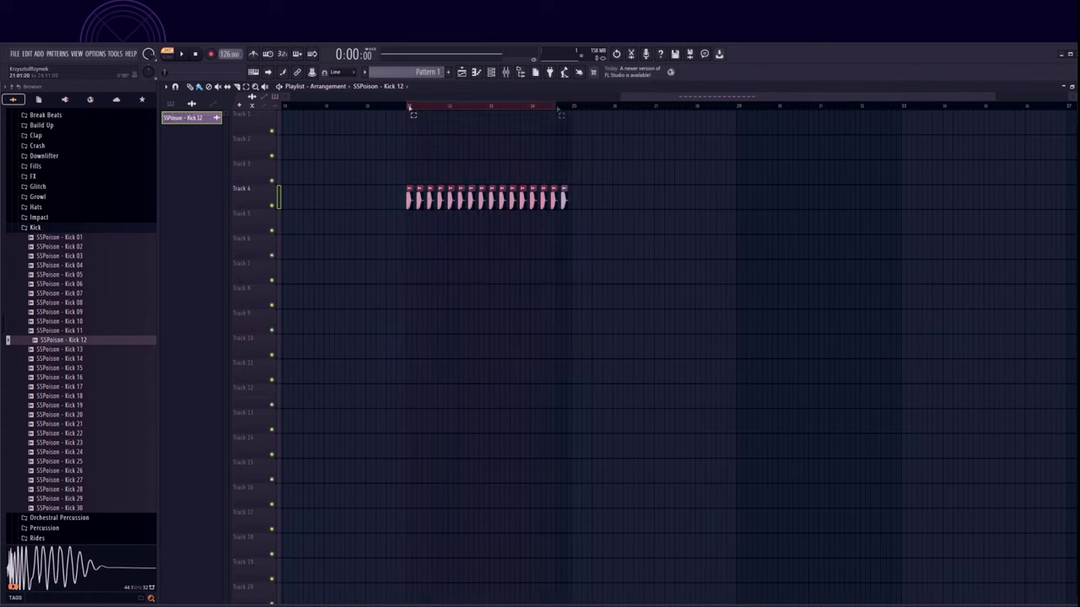
pyautogui.scroll(-3, 577, 113)
pyautogui.rightClick(787, 201)
pyautogui.scroll(2, 582, 112)
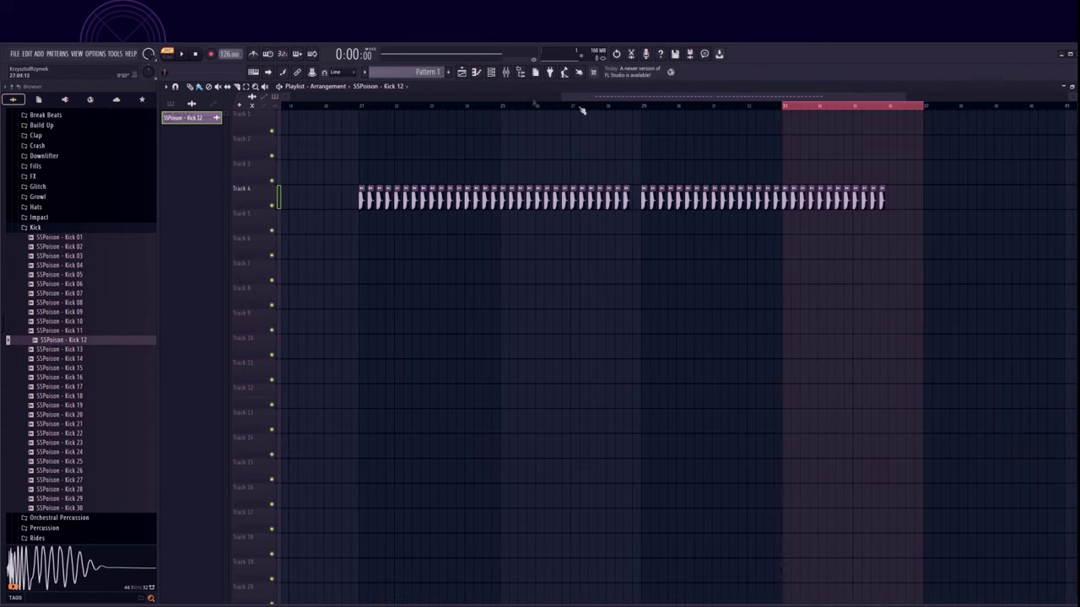
# - Play the kick pattern from bar 21, checking the Kick 12 channel settings and mixer
pyautogui.click(361, 107)
pyautogui.press('space')
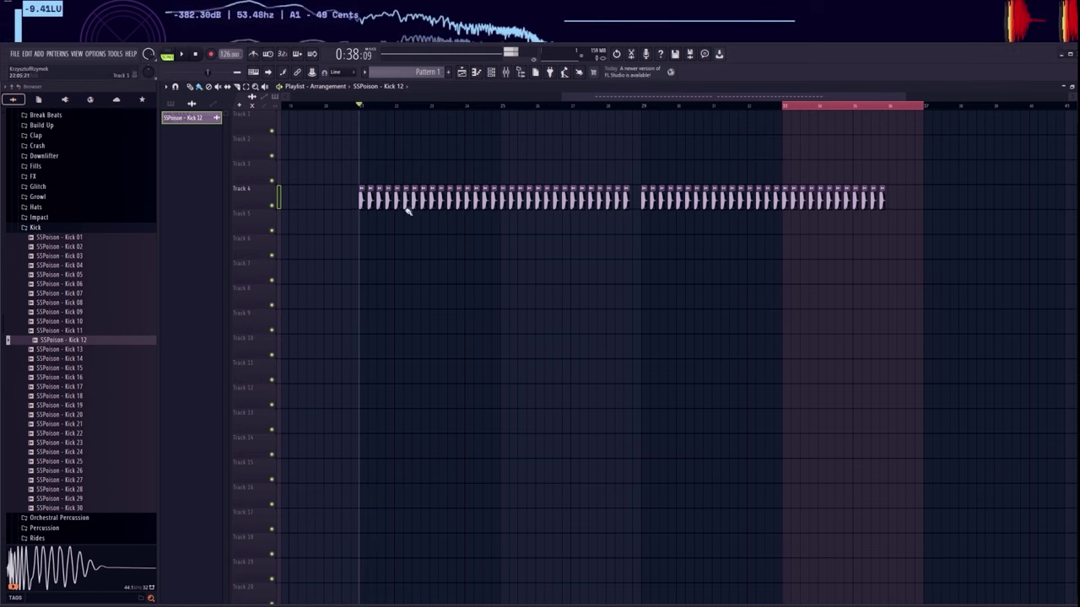
pyautogui.click(404, 200)
pyautogui.press('F9')
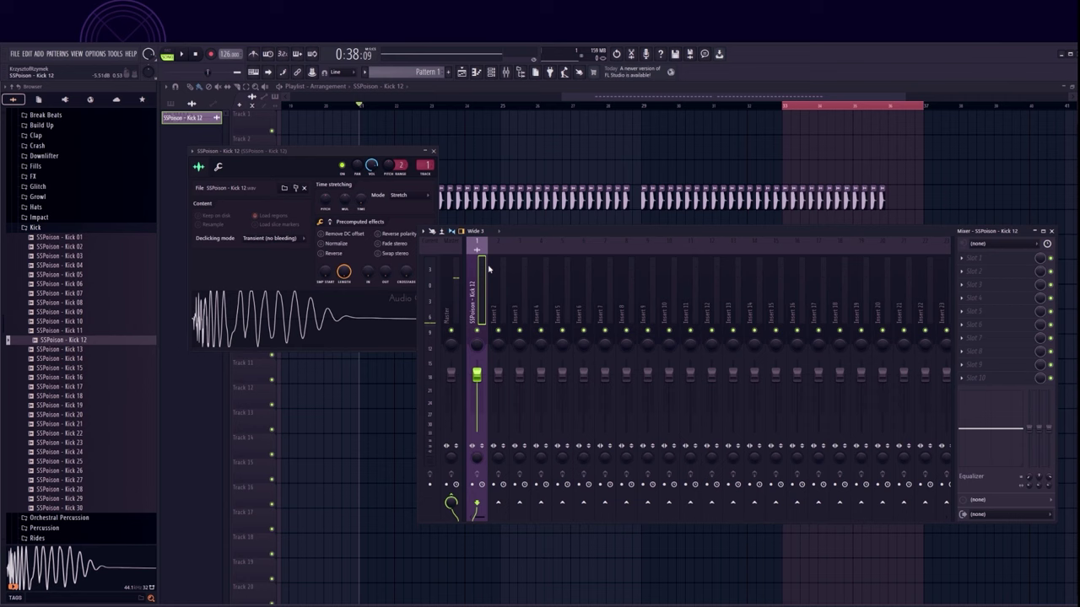
pyautogui.press('F12')
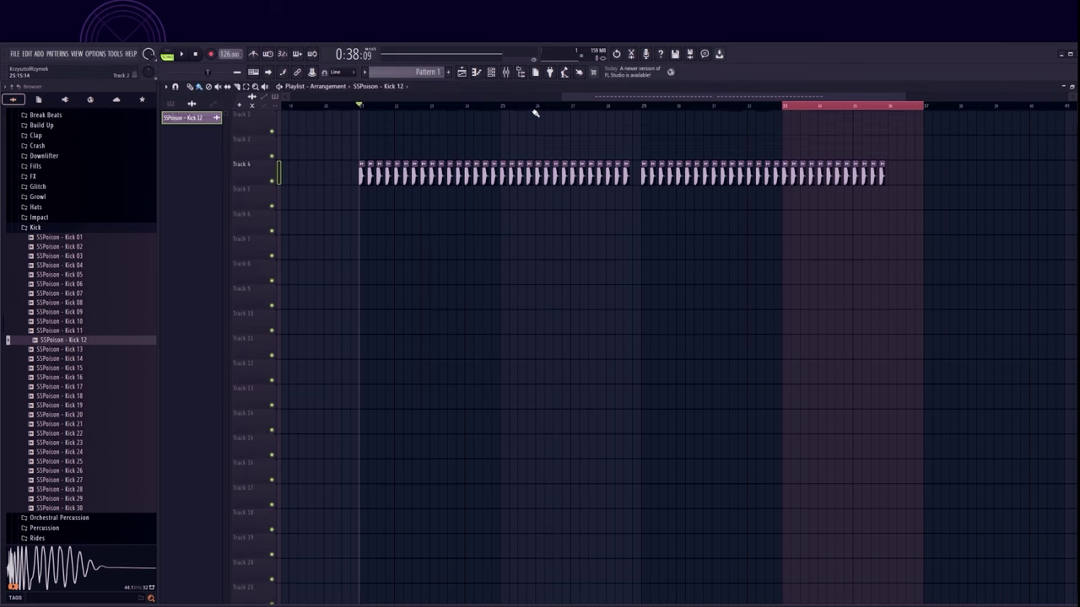
pyautogui.scroll(6, 323, 109)
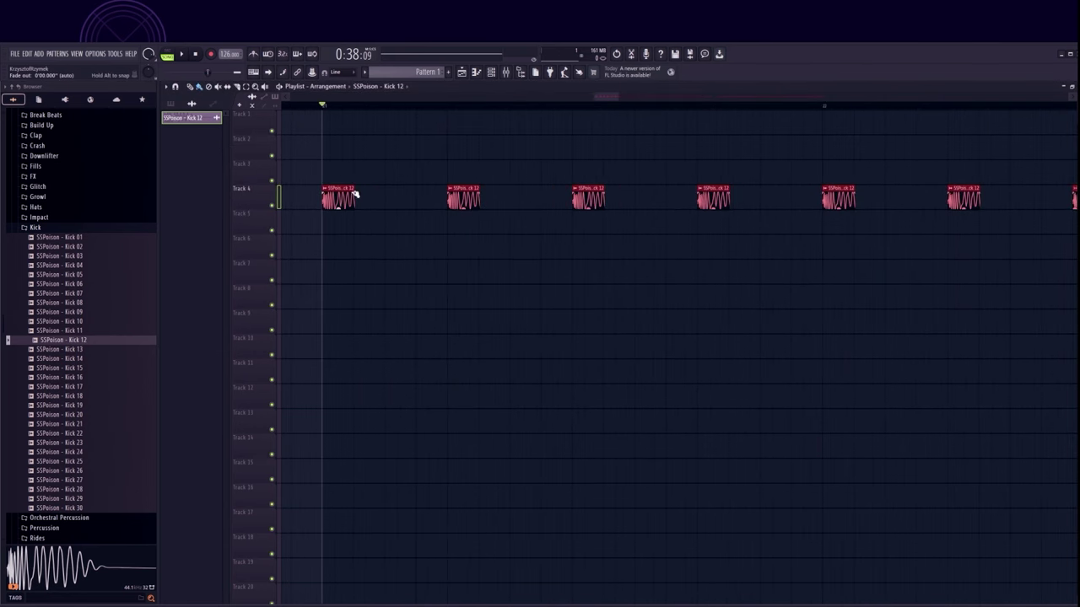
pyautogui.press('space')
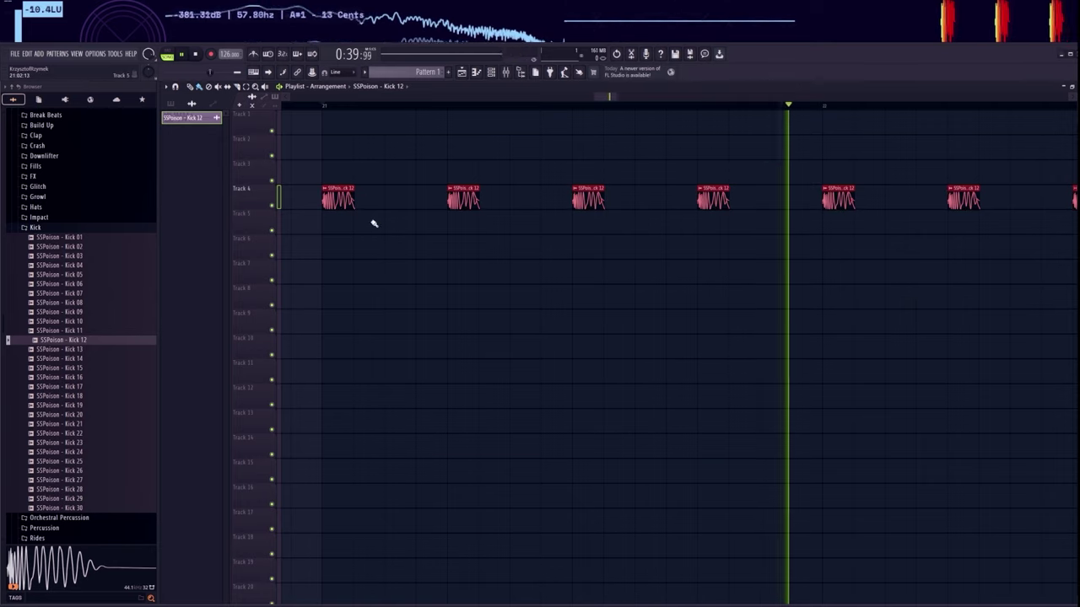
# - Place SSPoison Clap 13 on Track 5, play it with the beat, and select its clips
pyautogui.press('space')
pyautogui.scroll(-6, 431, 104)
pyautogui.click(34, 227)
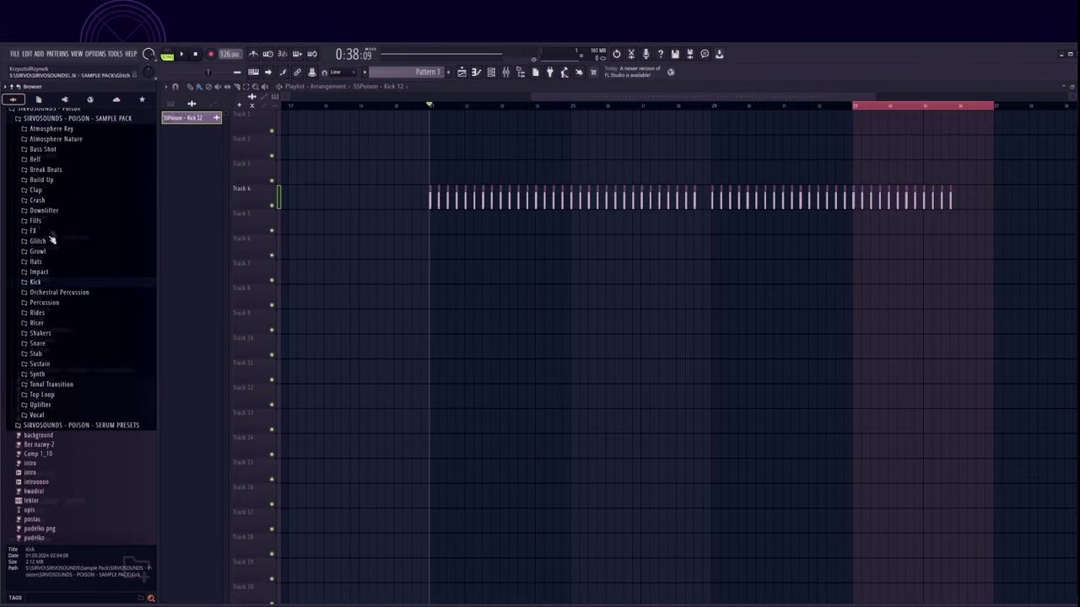
pyautogui.click(49, 191)
pyautogui.click(59, 247)
pyautogui.moveTo(64, 313); pyautogui.dragTo(523, 224)
pyautogui.scroll(5, 458, 110)
pyautogui.press('space')
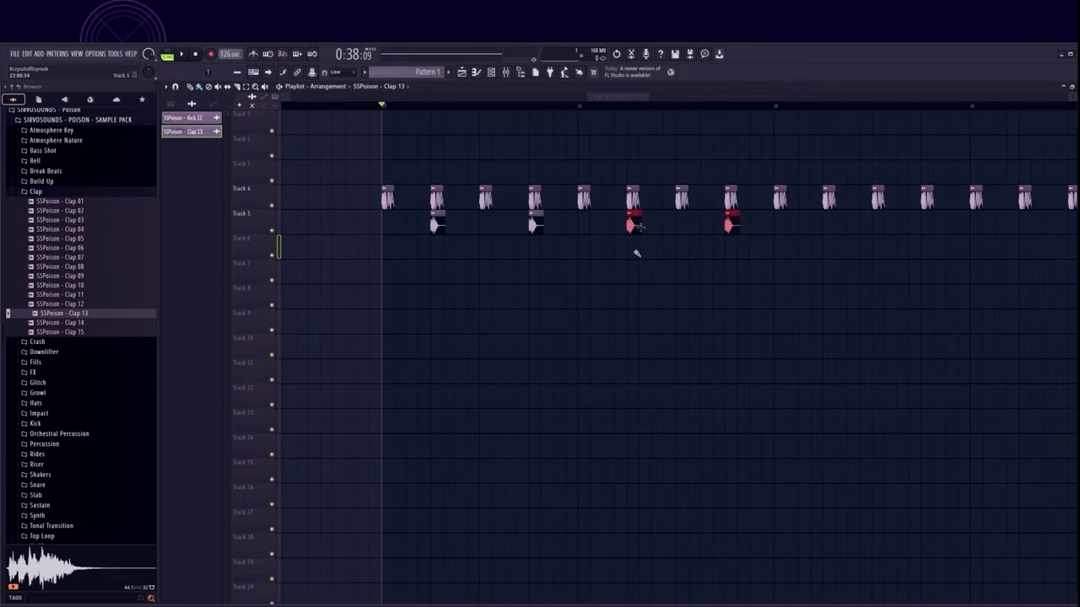
pyautogui.scroll(-3, 637, 253)
pyautogui.moveTo(580, 212); pyautogui.dragTo(408, 239)
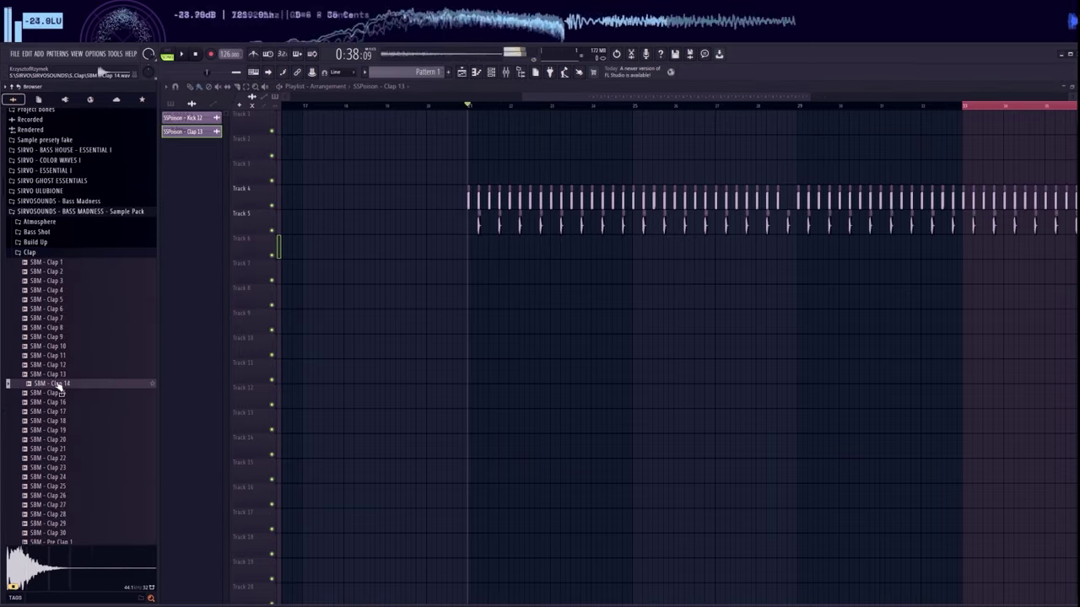
# - Layer SBM Clap 28 on Track 6 and dip its highs with Fruity Parametric EQ 2
pyautogui.scroll(-2, 59, 386)
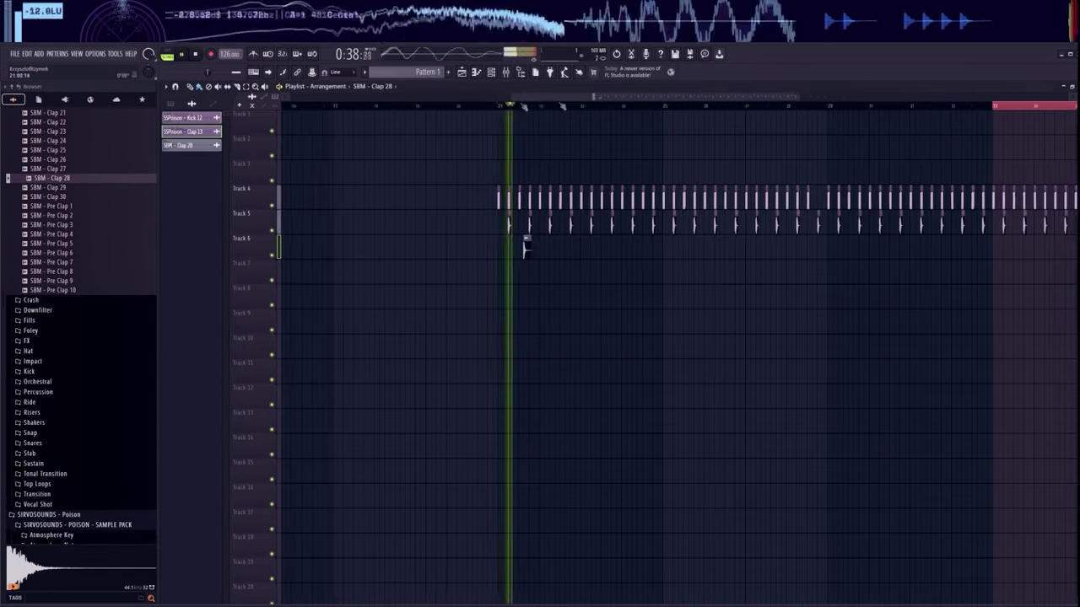
pyautogui.moveTo(51, 178); pyautogui.dragTo(405, 246)
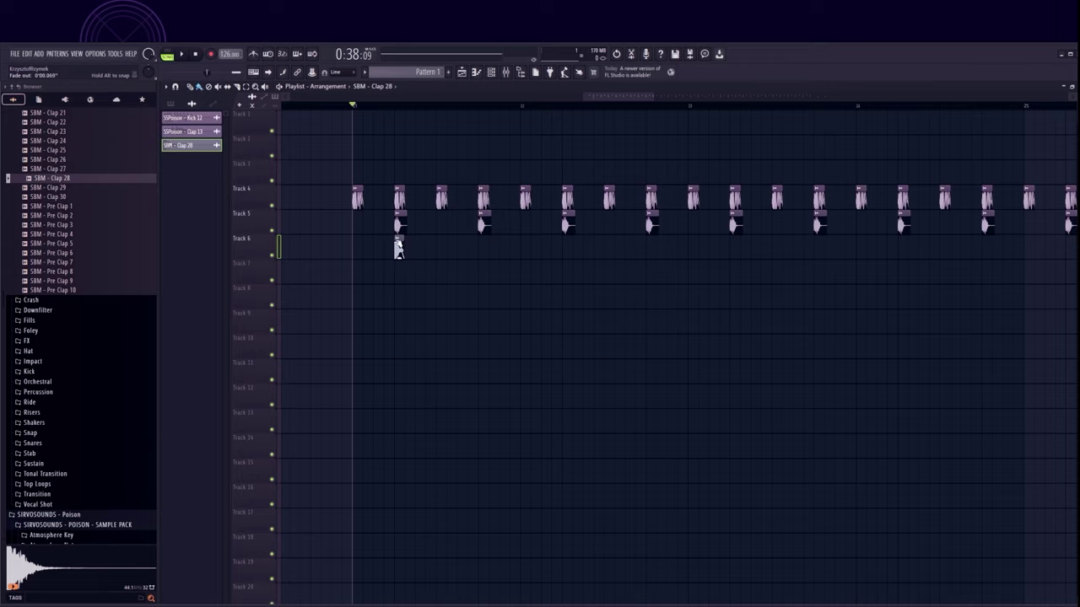
pyautogui.press('space')
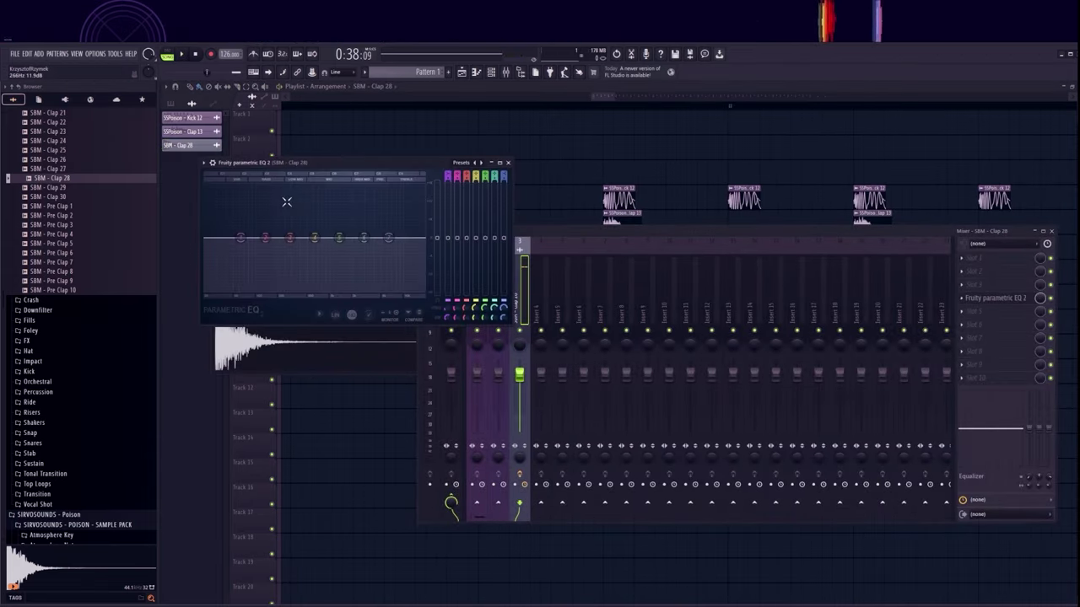
pyautogui.moveTo(342, 239)
pyautogui.mouseDown()
pyautogui.moveTo(350, 264)
pyautogui.moveTo(399, 269)
pyautogui.mouseUp()
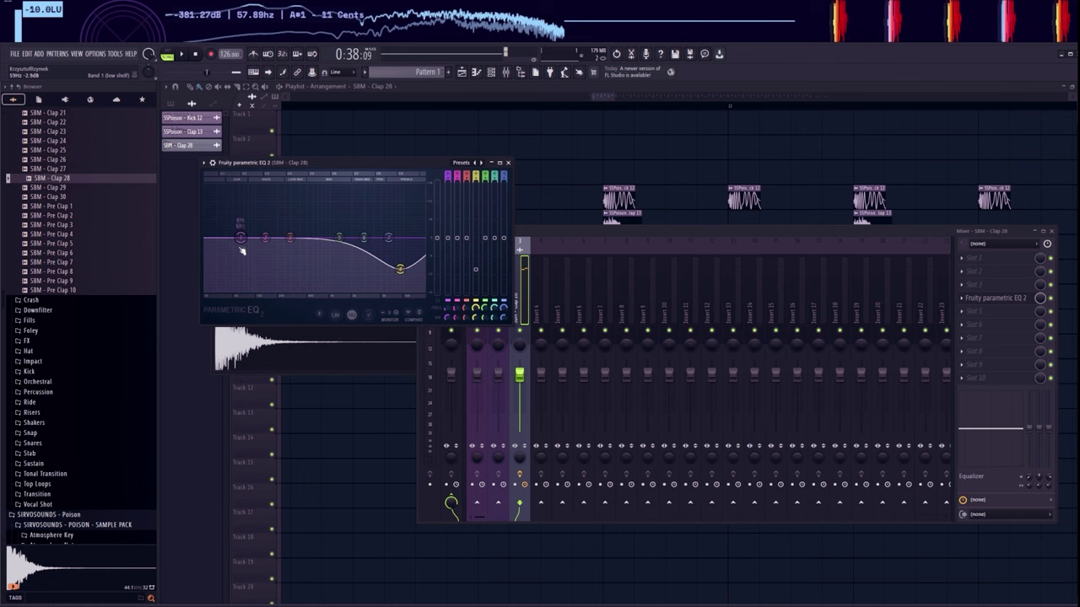
# - Place SBM Top Loop 10 from the Top Loops folder onto Track 8
pyautogui.click(564, 162)
pyautogui.scroll(-3, 422, 278)
pyautogui.moveTo(516, 240); pyautogui.dragTo(412, 263)
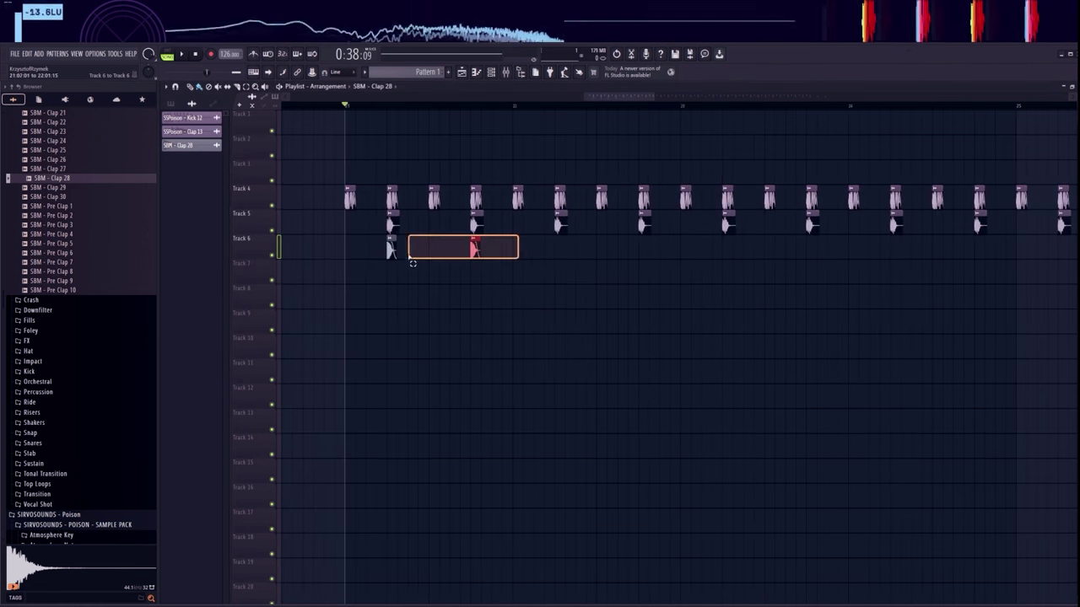
pyautogui.scroll(-3, 389, 253)
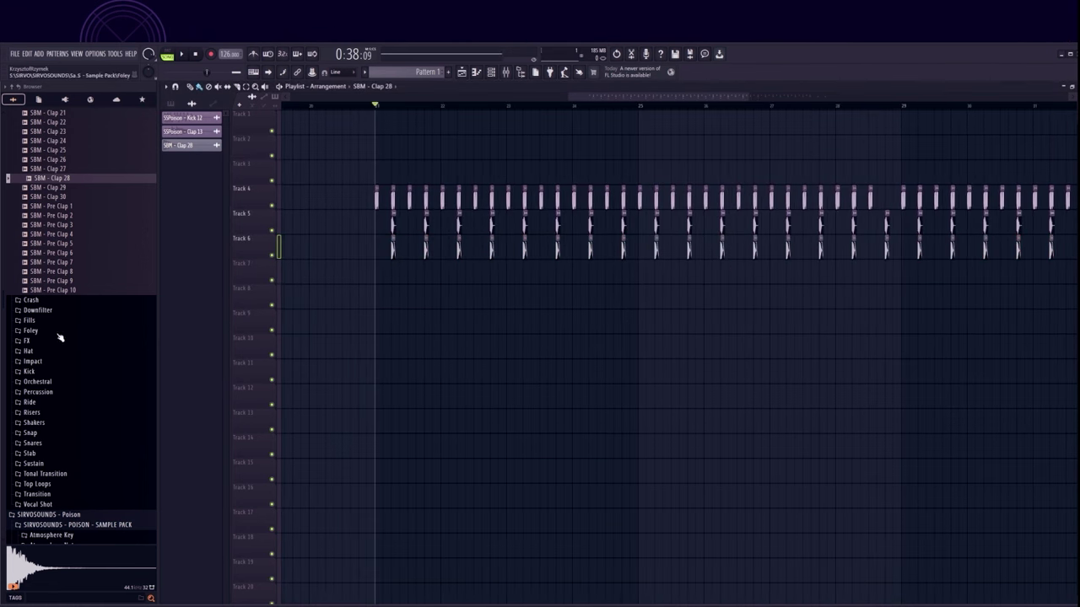
pyautogui.scroll(-4, 60, 337)
pyautogui.click(89, 333)
pyautogui.click(48, 393)
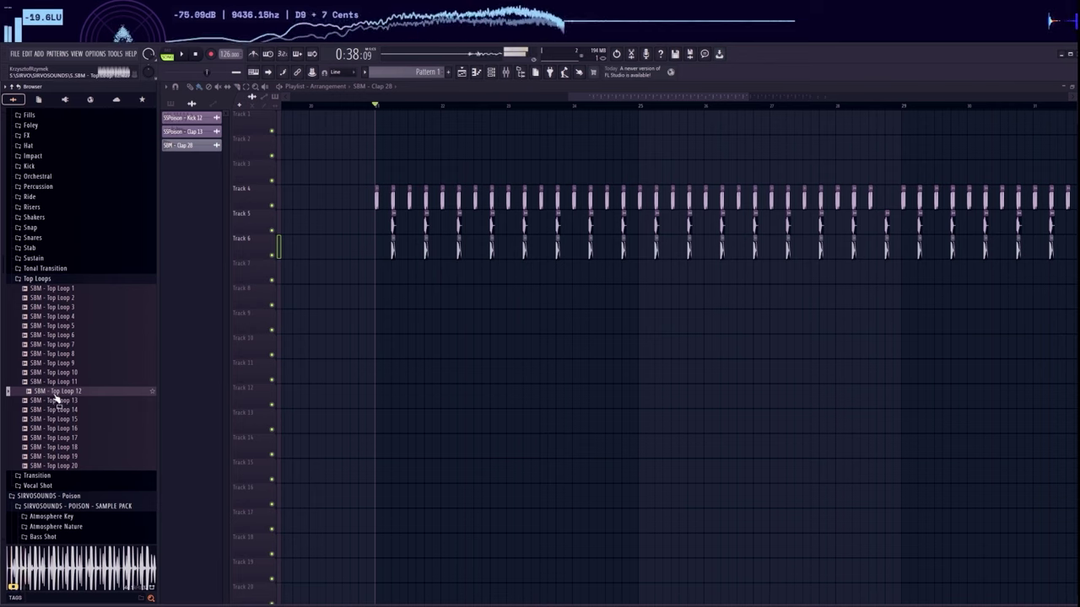
pyautogui.moveTo(56, 401); pyautogui.dragTo(432, 300)
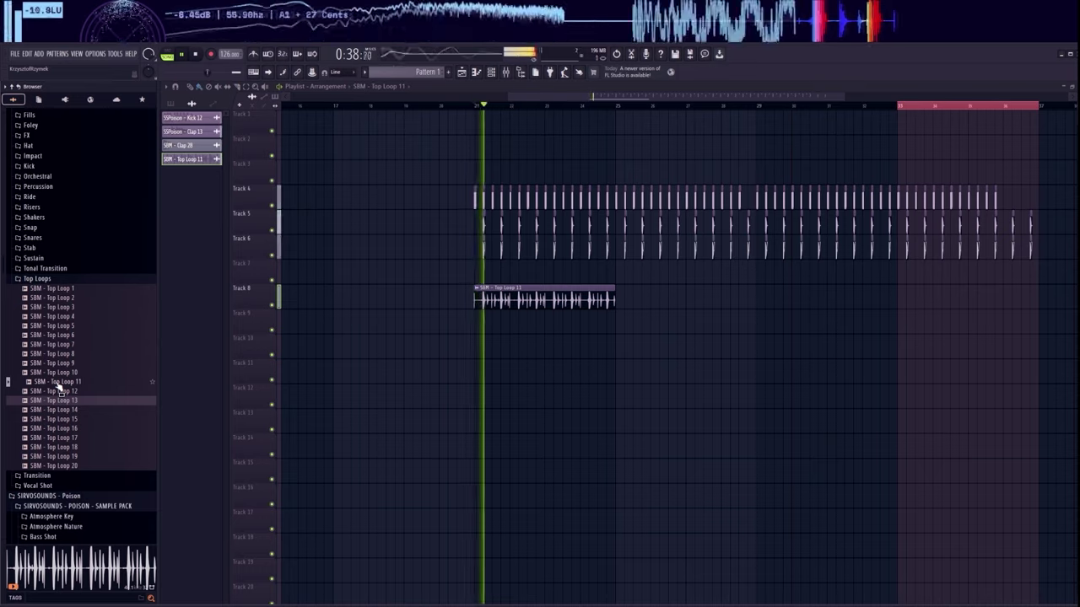
pyautogui.click(56, 372)
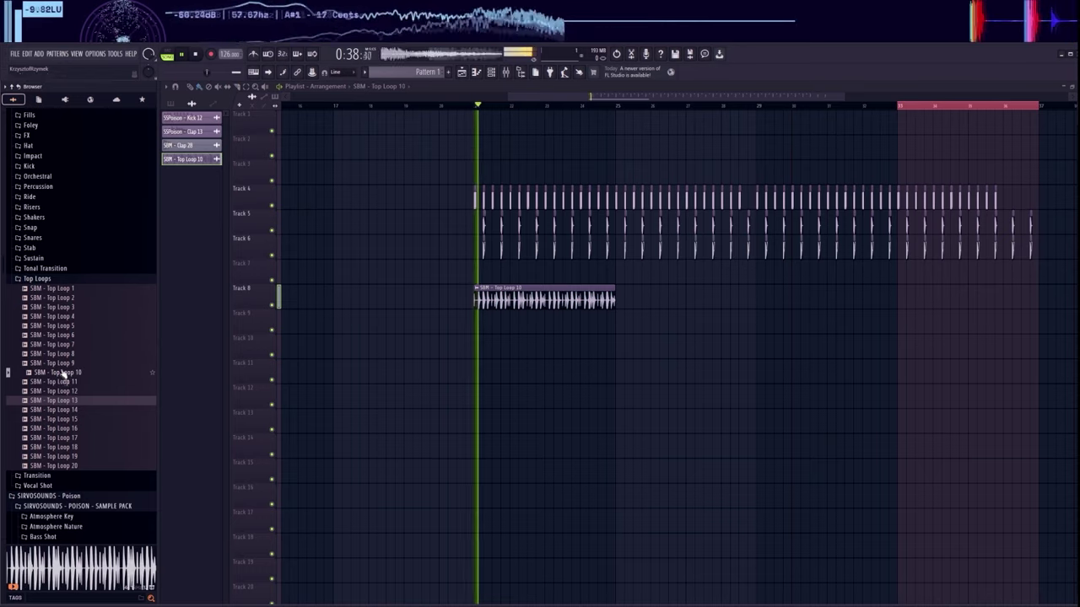
pyautogui.press('space')
# - Route Top Loop 10 to mixer insert 4 and EQ it: -3 dB near 5.3 kHz, highs cut 9.6 dB
pyautogui.doubleClick(561, 299)
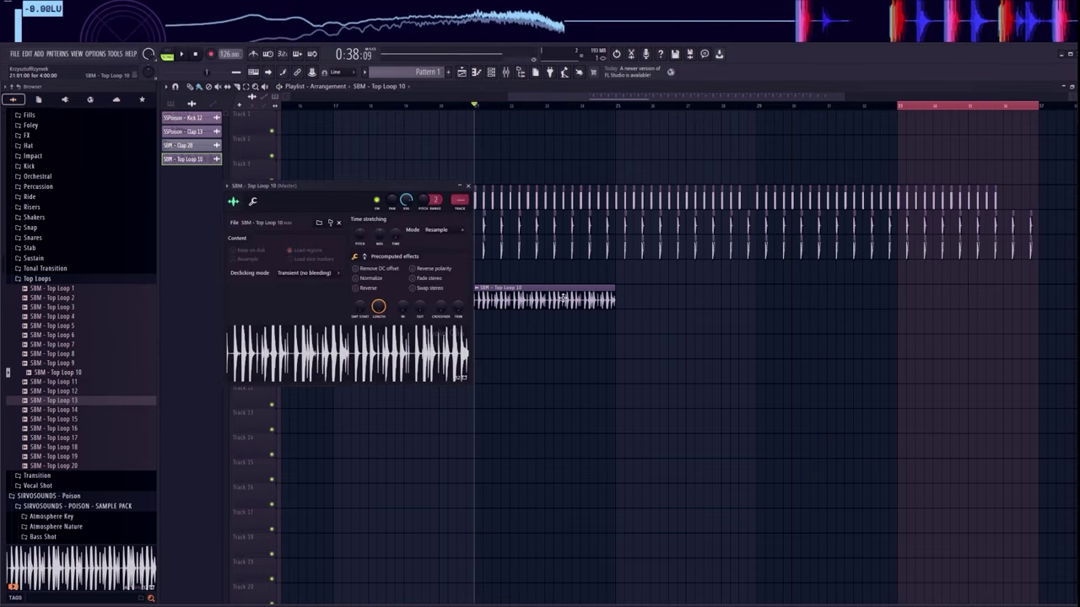
pyautogui.click(460, 204)
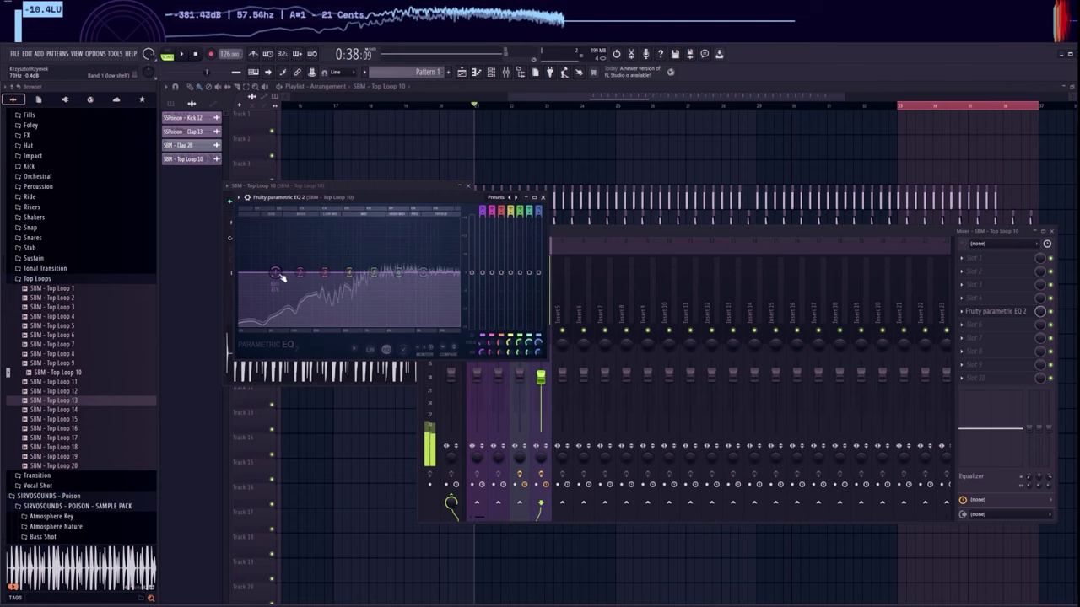
pyautogui.press('space')
pyautogui.moveTo(432, 295); pyautogui.dragTo(370, 282)
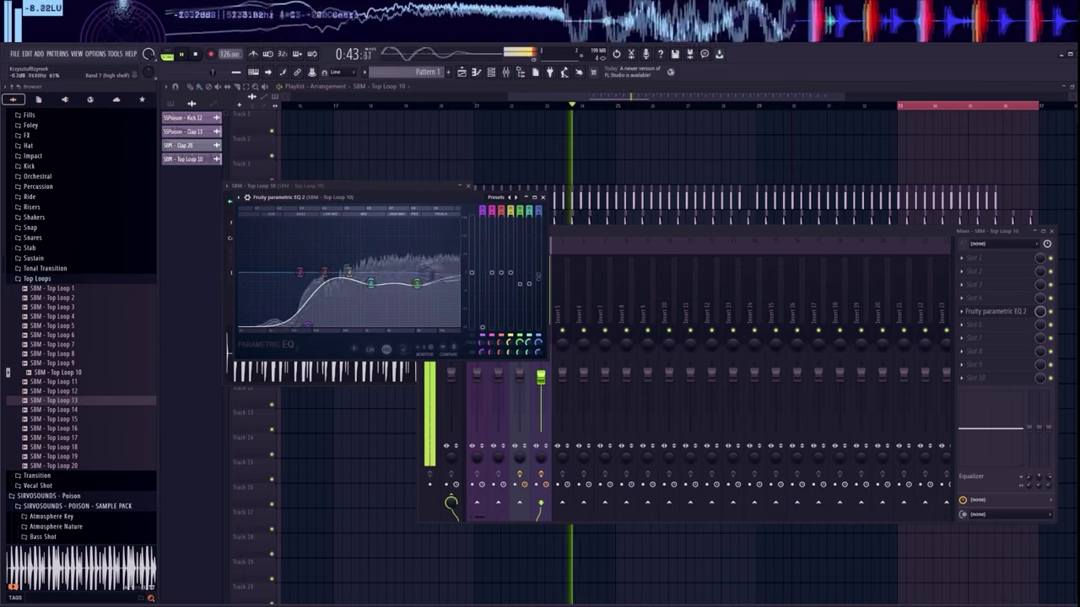
pyautogui.moveTo(446, 272); pyautogui.dragTo(446, 300)
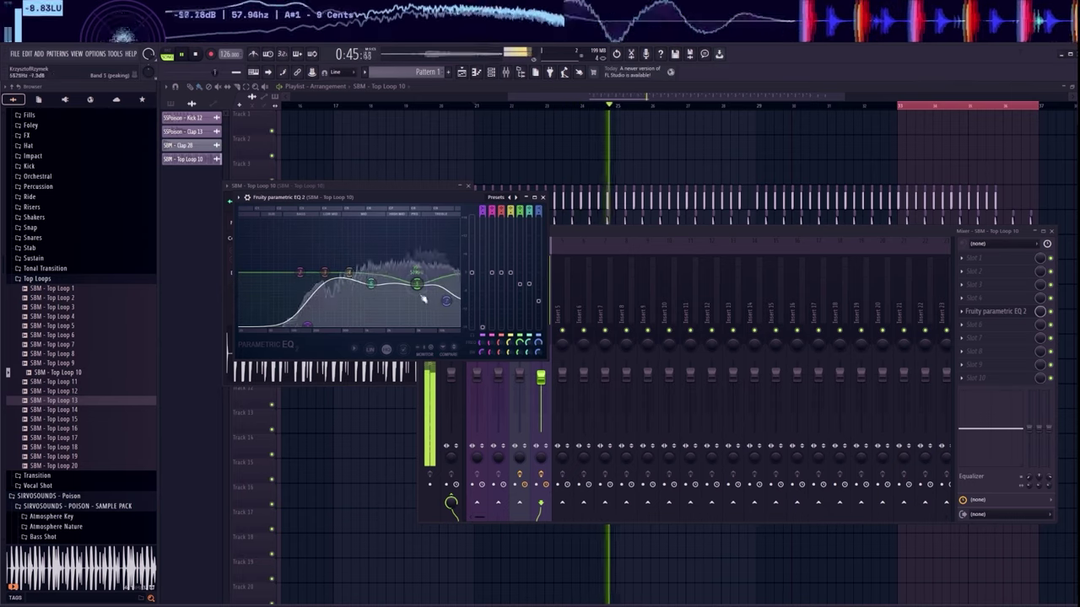
pyautogui.press('space')
pyautogui.press('F12')
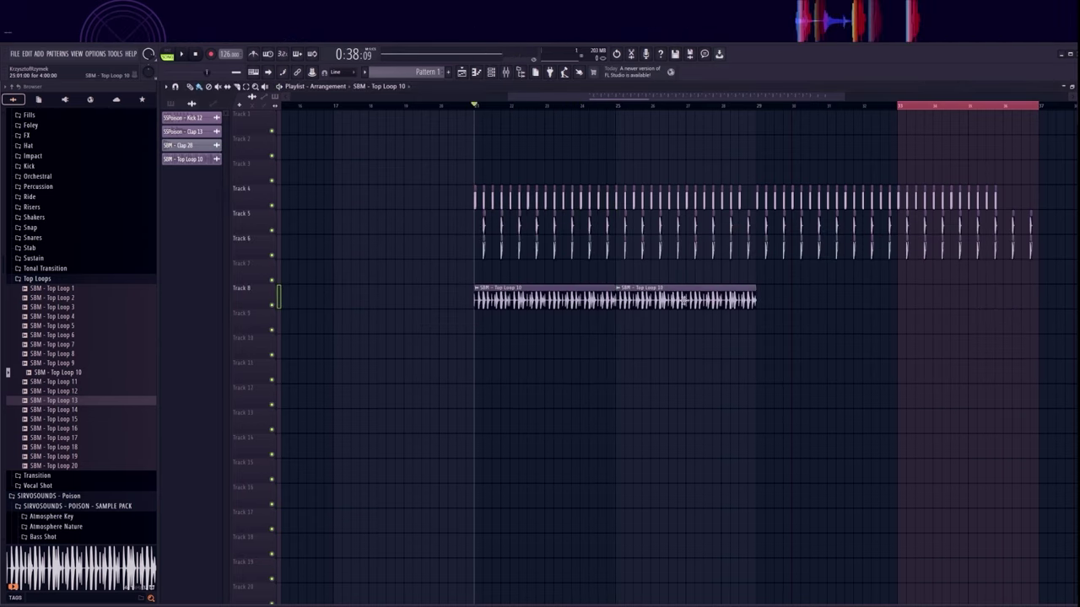
# - Duplicate the Top Loop 10 clips further along Track 8
pyautogui.hotkey('ctrl', 'a')
pyautogui.hotkey('ctrl', 'b')
pyautogui.press('space')
pyautogui.press('space')
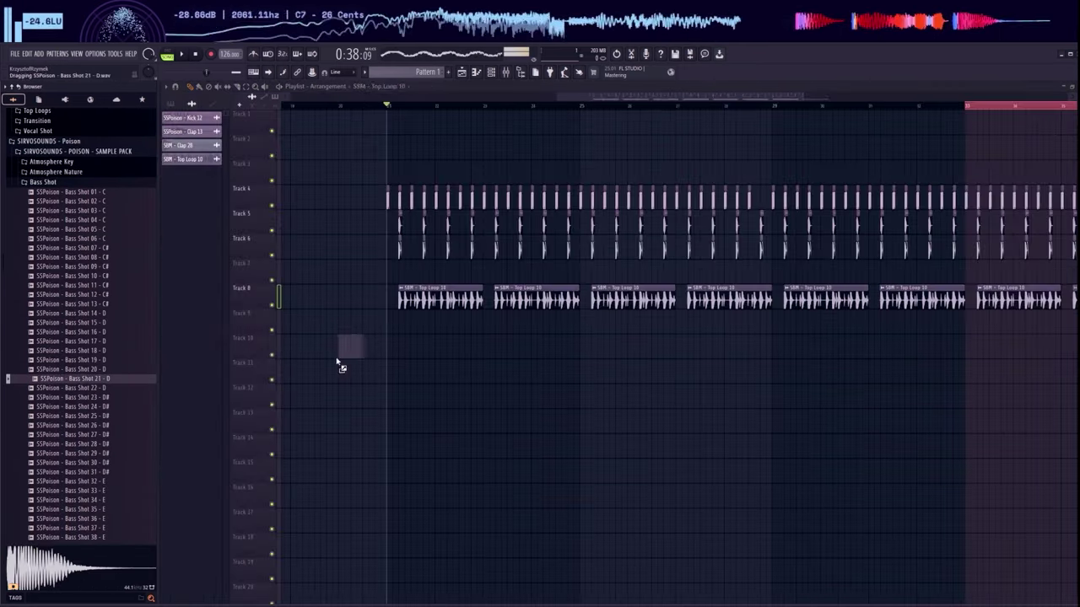
# - Lay Bass Shot 21 - D hits along Track 10
pyautogui.moveTo(344, 361); pyautogui.dragTo(363, 348)
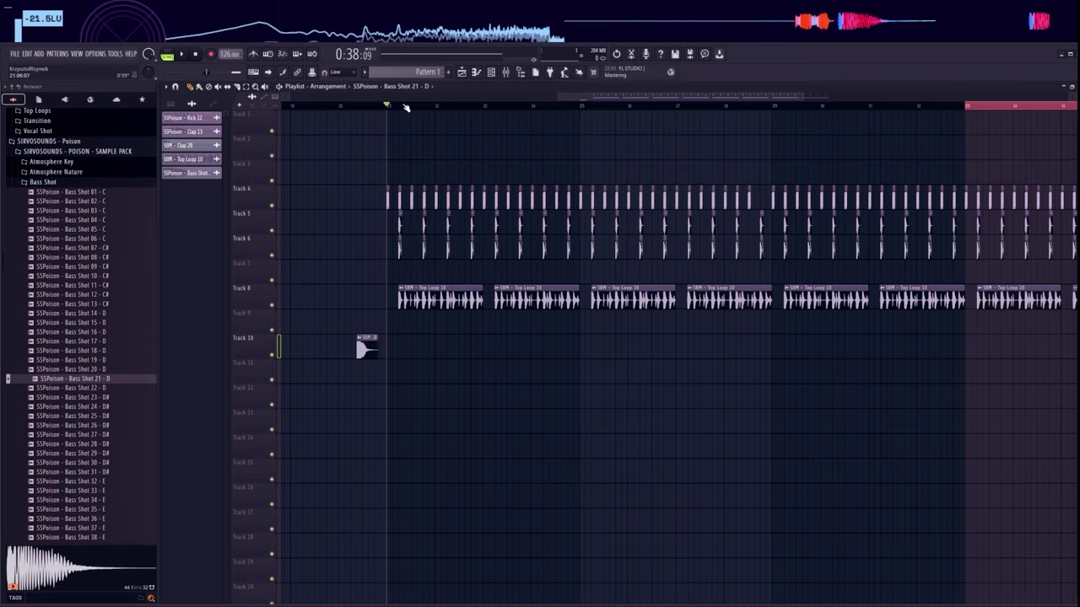
pyautogui.scroll(3, 405, 107)
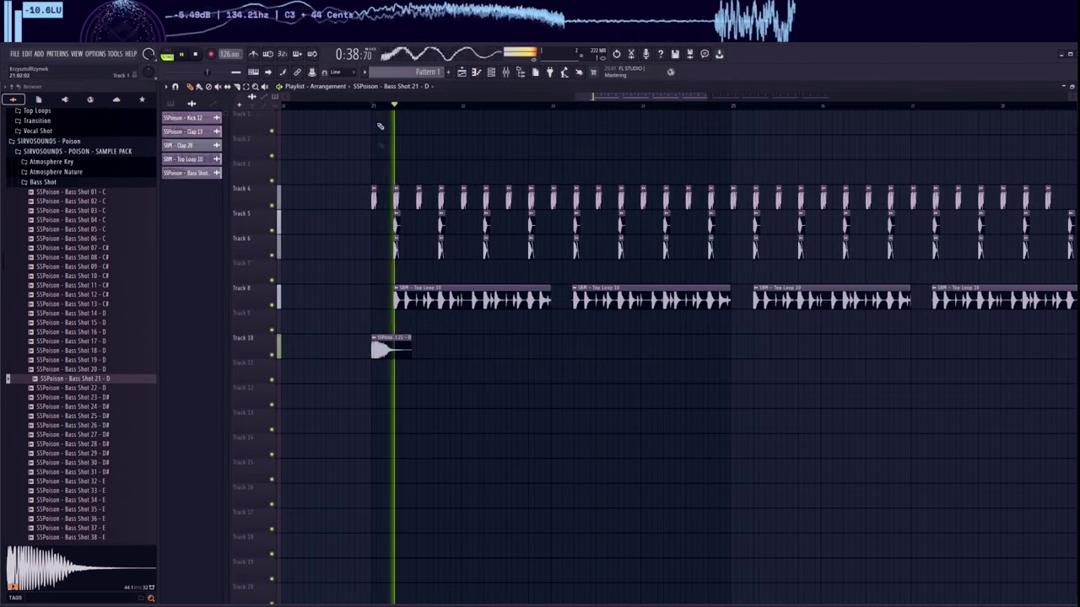
pyautogui.scroll(3, 371, 106)
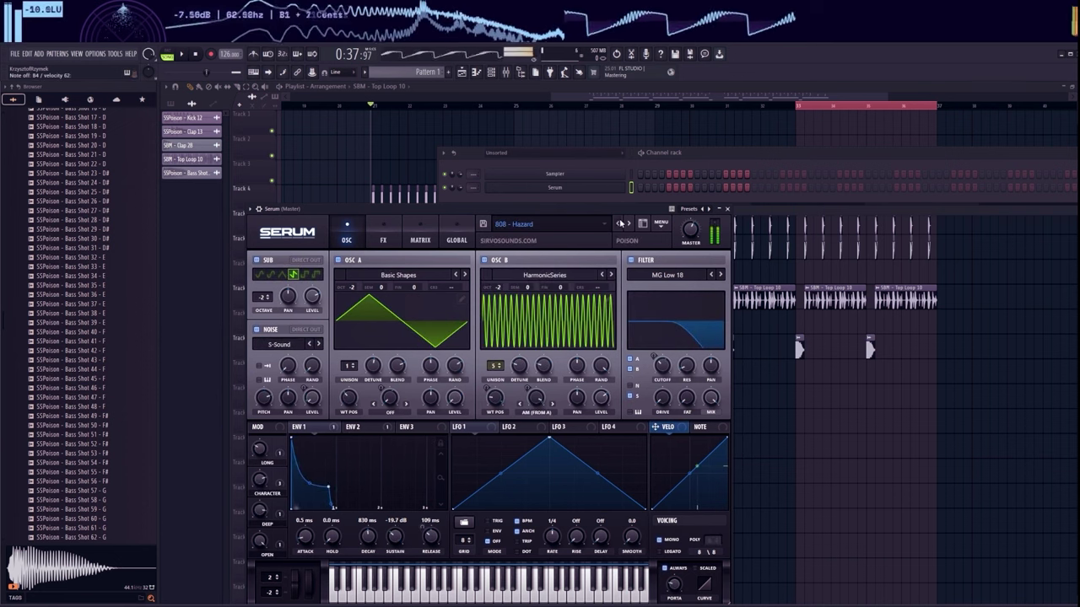
# - Switch Serum to the 808 - Deadly Dub preset and mark the timeline range for Pattern 1
pyautogui.click(620, 224)
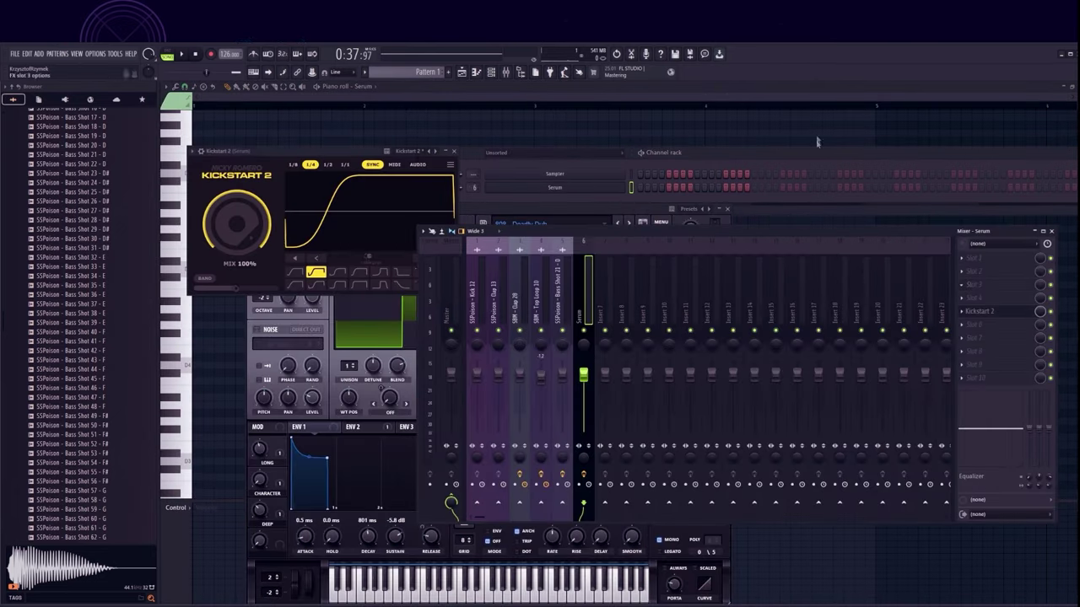
pyautogui.press('F12')
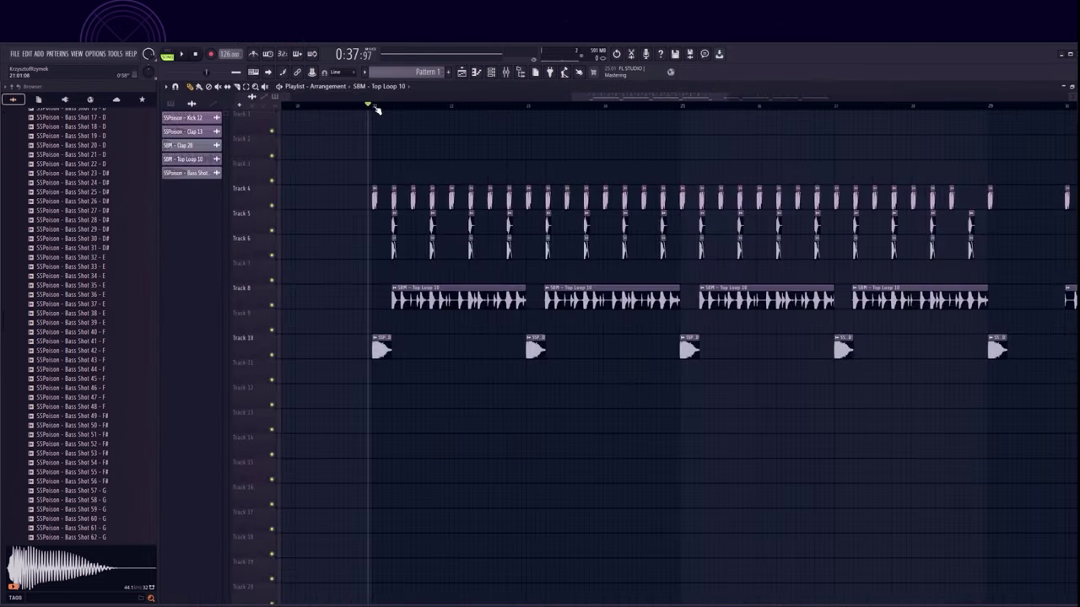
pyautogui.moveTo(374, 106); pyautogui.dragTo(679, 108)
# - Draw the first 808 note in Serum's piano roll
pyautogui.press('F6')
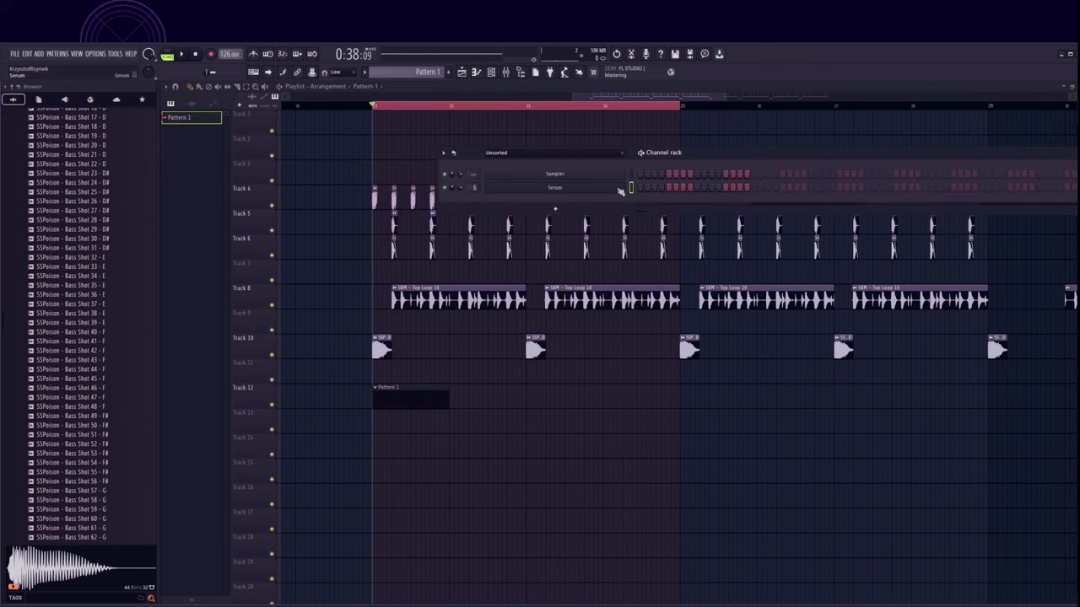
pyautogui.press('F7')
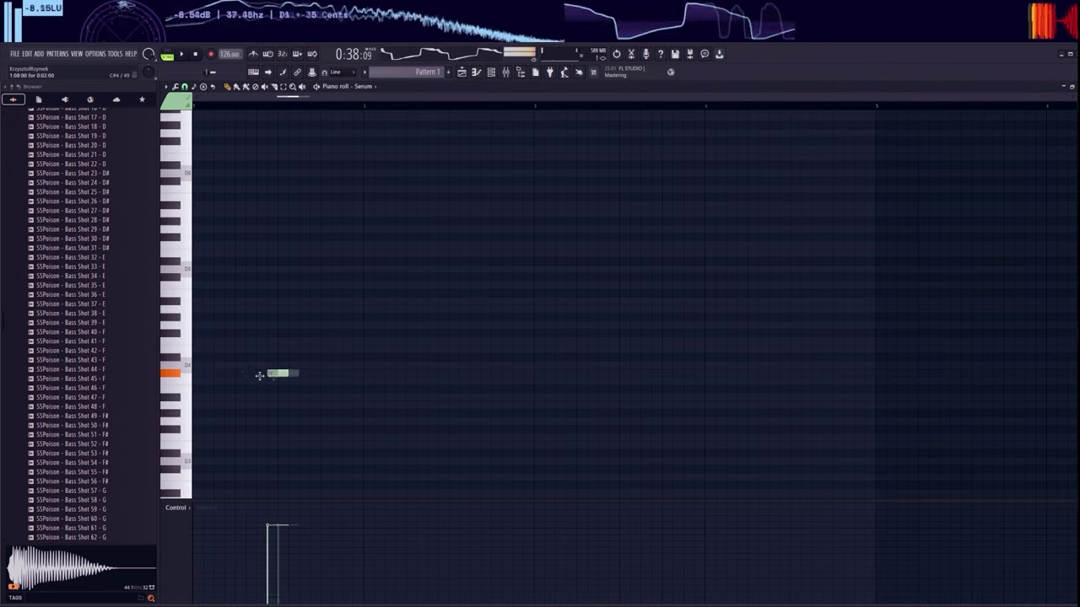
pyautogui.moveTo(259, 375); pyautogui.dragTo(239, 365)
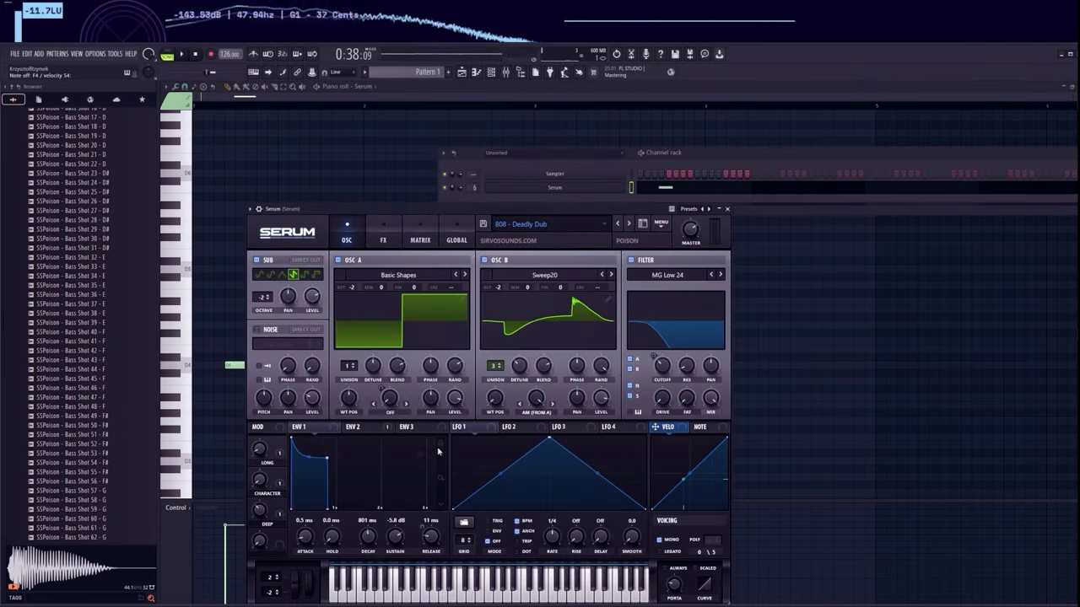
# - Draw the 808 bassline's D4 notes plus higher notes, shortening the last D4 note
pyautogui.click(813, 393)
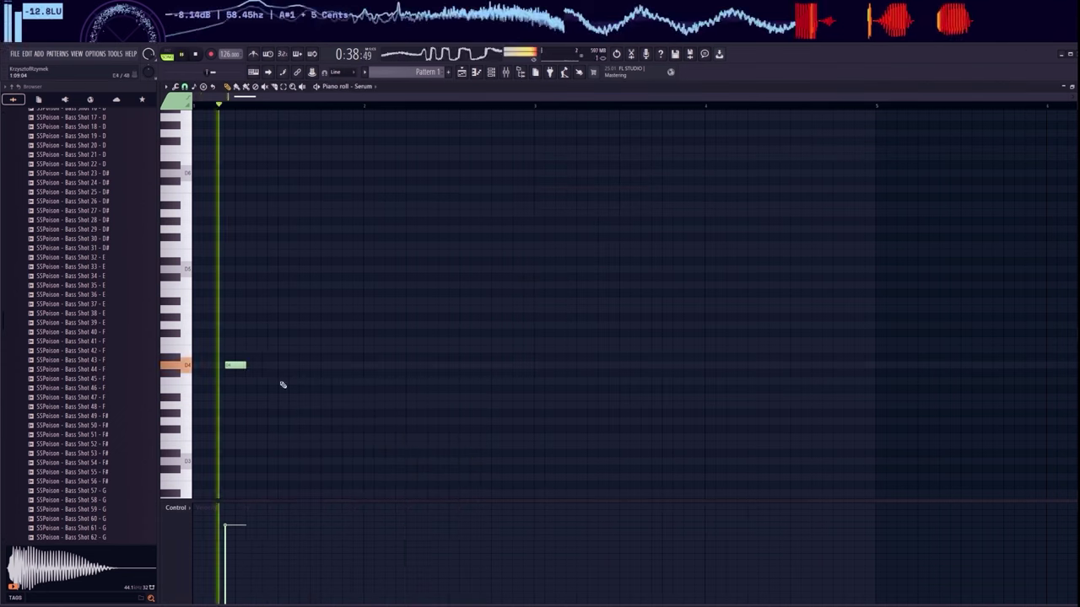
pyautogui.click(258, 364)
pyautogui.click(277, 364)
pyautogui.click(298, 364)
pyautogui.click(352, 309)
pyautogui.scroll(2, 405, 367)
pyautogui.moveTo(406, 368); pyautogui.dragTo(397, 365)
pyautogui.click(432, 365)
pyautogui.click(410, 268)
pyautogui.press('space')
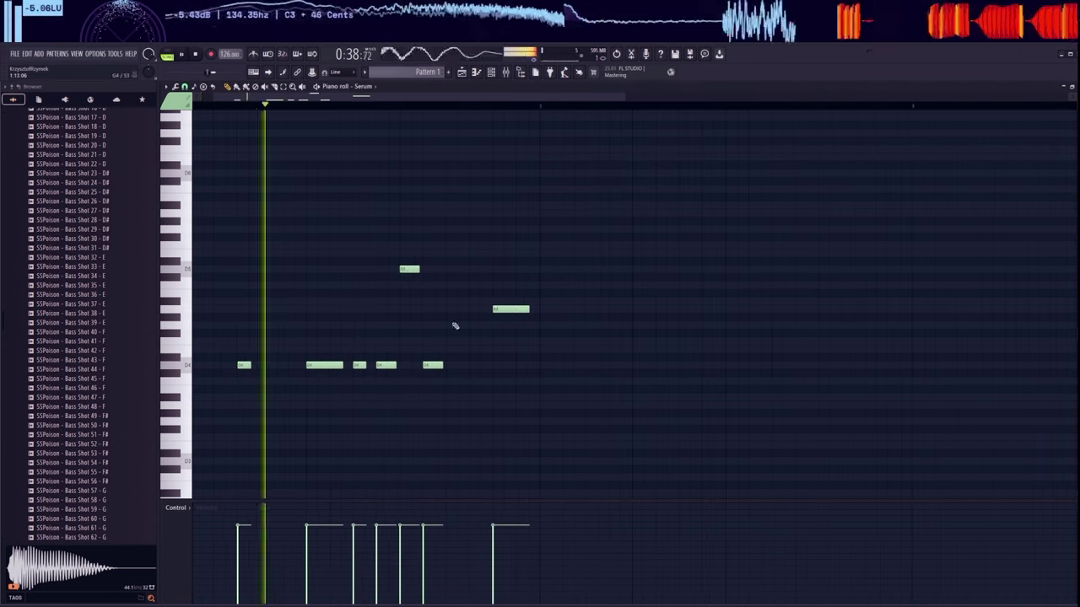
pyautogui.press('F9')
# - Add two more high notes, then duplicate the whole bassline and nudge the copy later
pyautogui.click(549, 301)
pyautogui.moveTo(549, 301); pyautogui.dragTo(526, 301)
pyautogui.moveTo(589, 301); pyautogui.dragTo(614, 301)
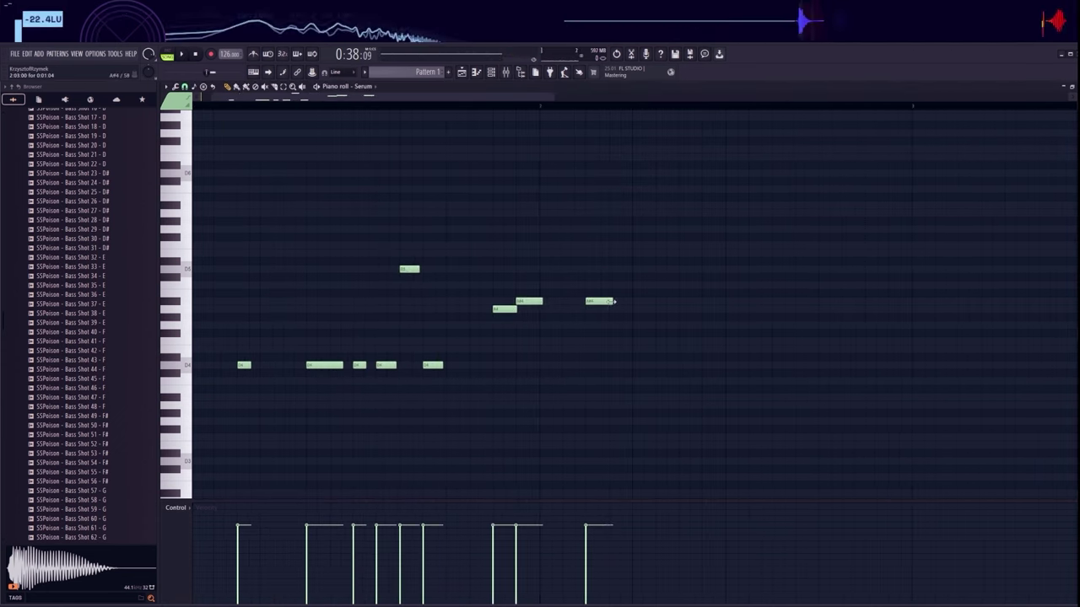
pyautogui.scroll(-2, 797, 312)
pyautogui.hotkey('ctrl', 'a')
pyautogui.hotkey('ctrl', 'b')
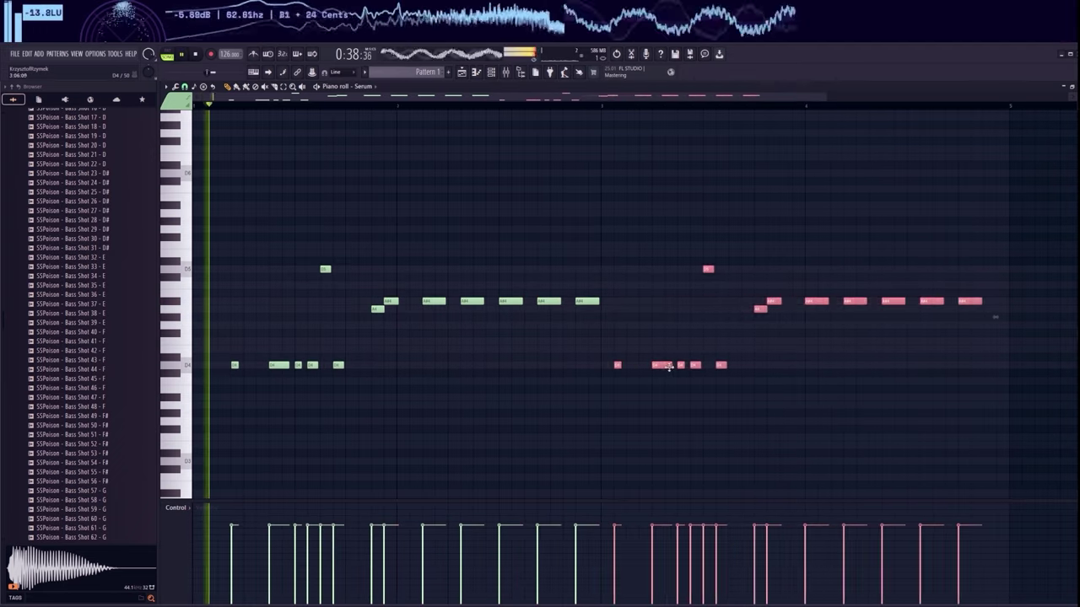
pyautogui.moveTo(680, 365); pyautogui.dragTo(687, 365)
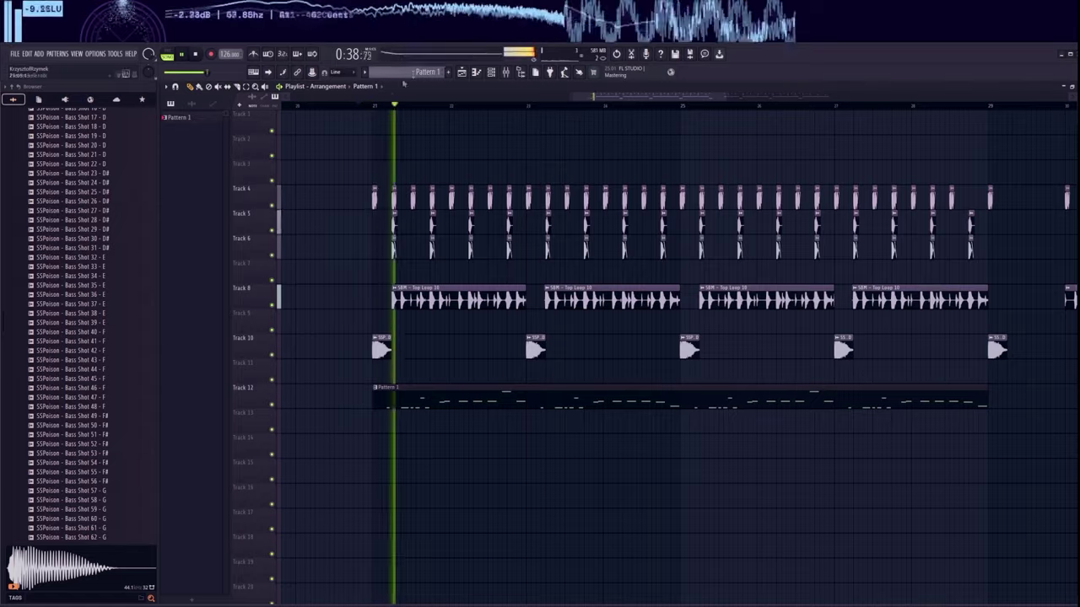
# - Open the 808 Serum channel's mixer insert and reshape its Fruity Parametric EQ 2 curve
pyautogui.click(491, 72)
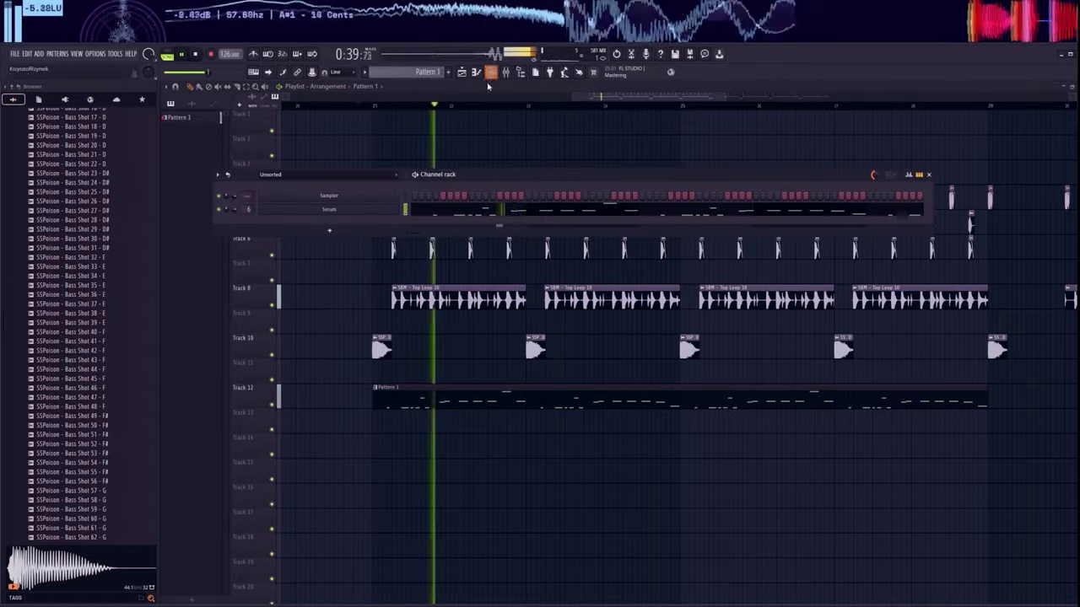
pyautogui.click(384, 211)
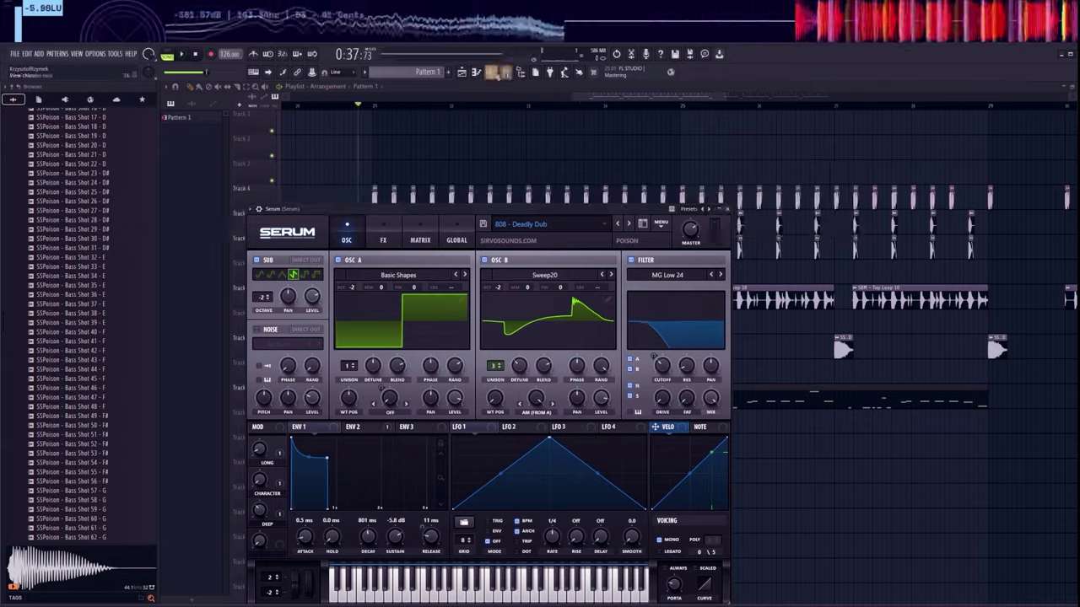
pyautogui.press('F9')
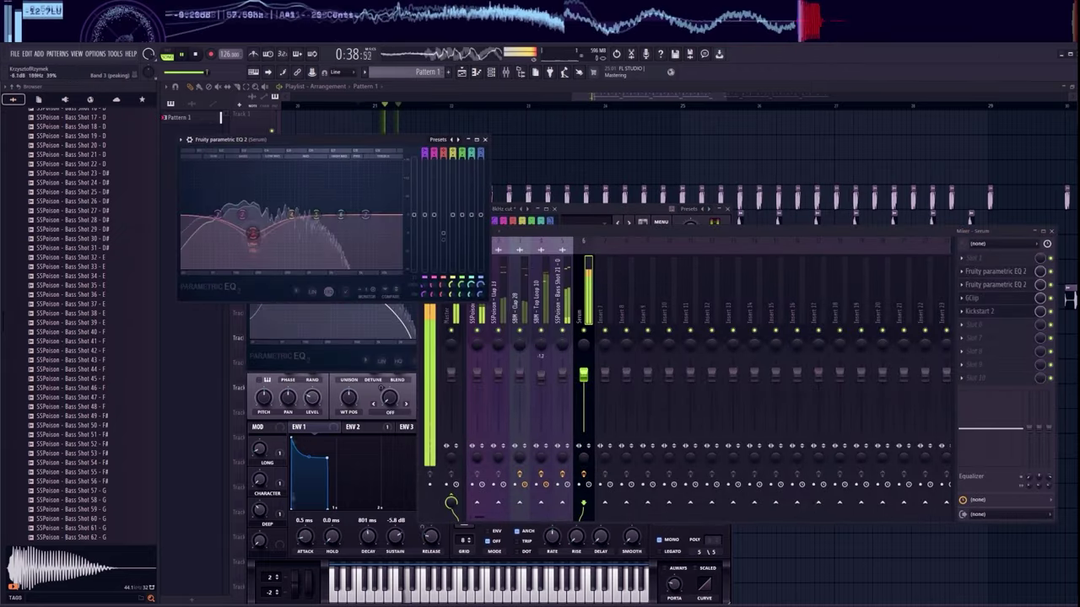
pyautogui.moveTo(278, 219)
pyautogui.mouseDown()
pyautogui.moveTo(282, 206)
pyautogui.moveTo(287, 217)
pyautogui.mouseUp()
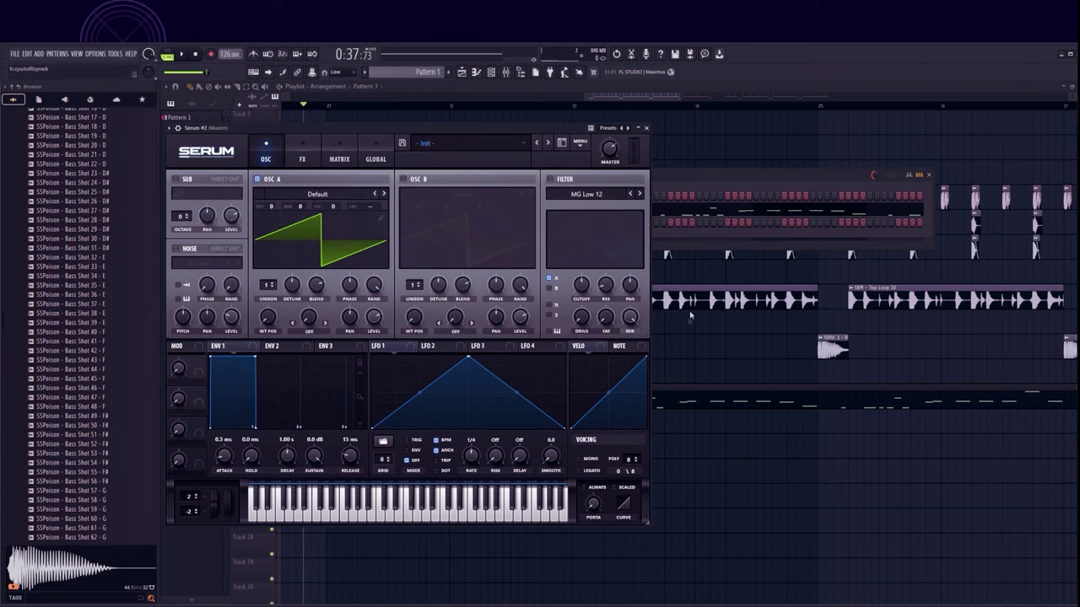
# - Step Serum #2 through the LEAD SLIDE presets, past Sin and Night Frost
pyautogui.click(538, 144)
pyautogui.click(538, 144)
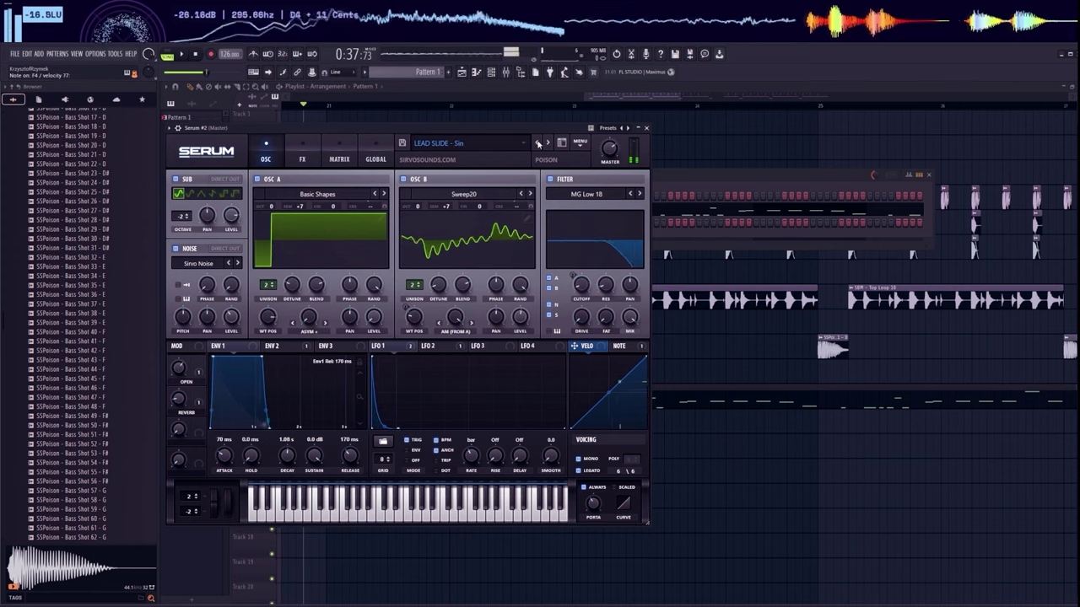
pyautogui.click(539, 143)
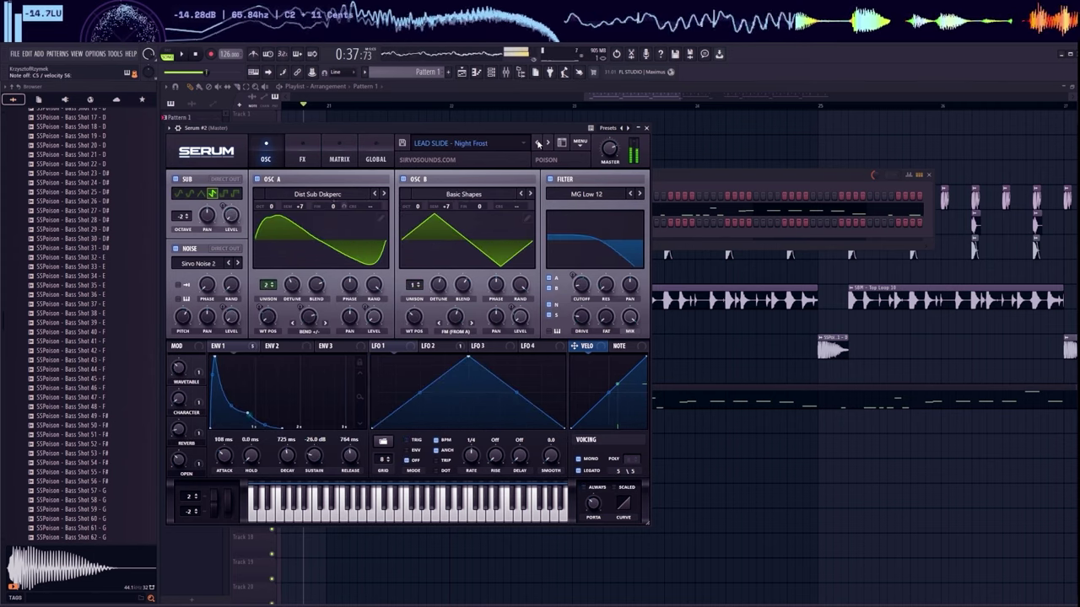
# - Open Serum #2's piano roll and its mixer insert with EQ, GClip and Kickstart 2
pyautogui.click(678, 176)
pyautogui.press('F7')
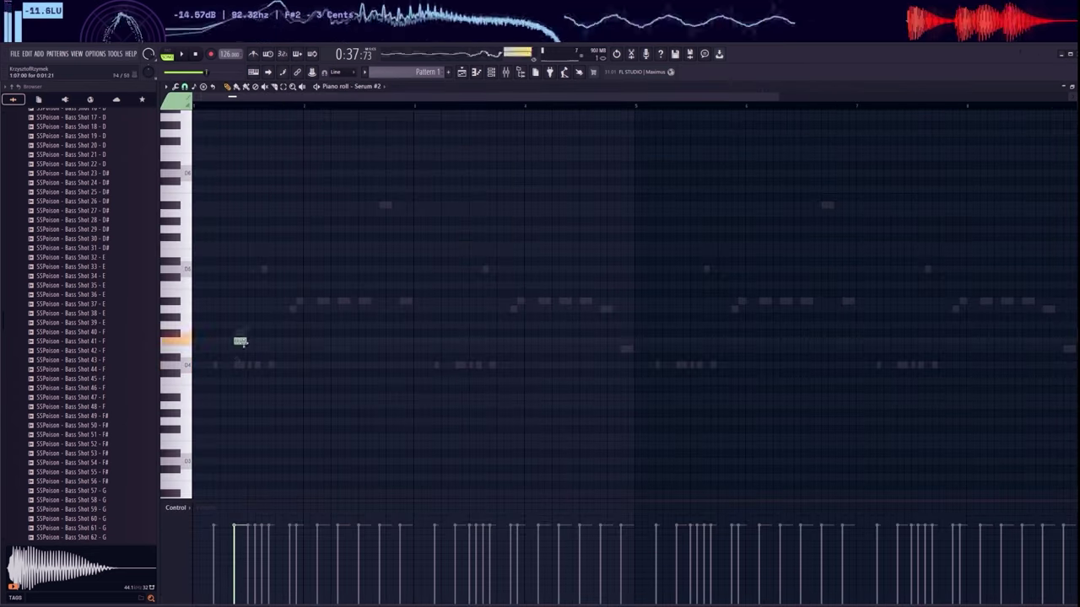
pyautogui.click(490, 73)
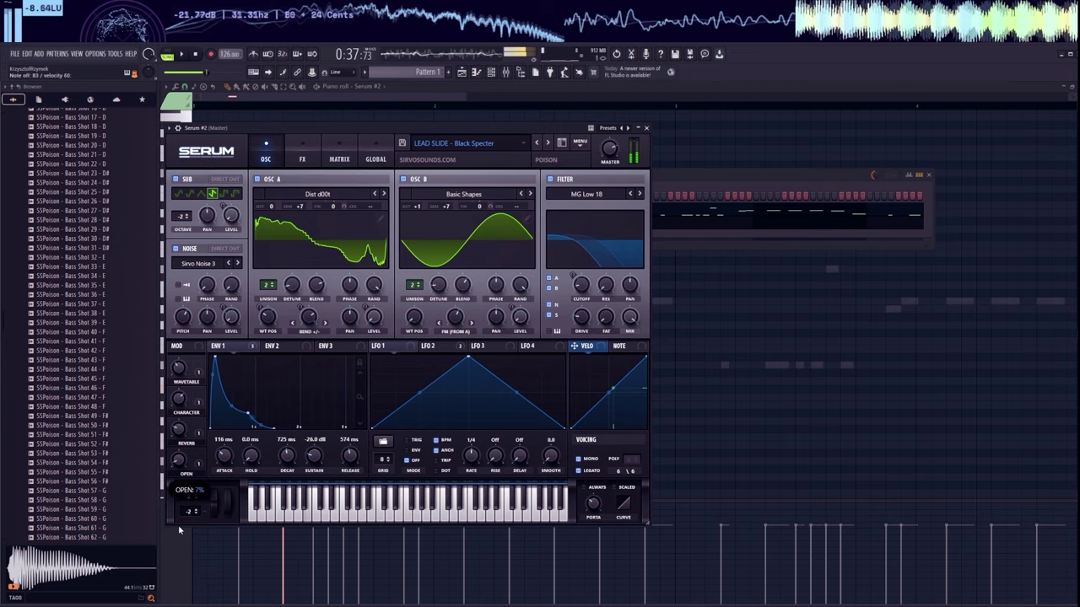
pyautogui.press('F9')
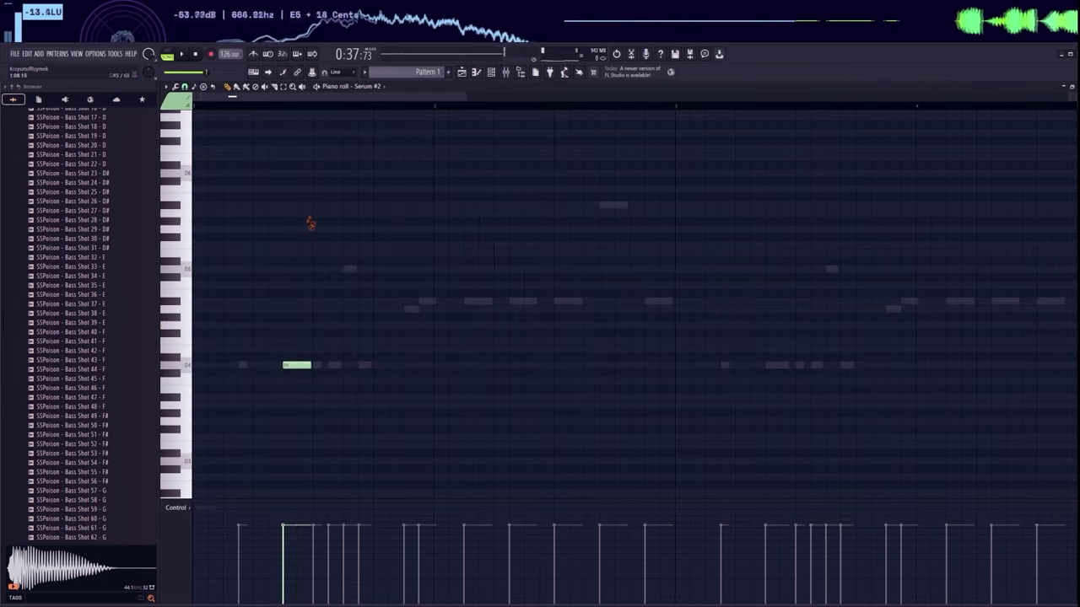
pyautogui.click(491, 73)
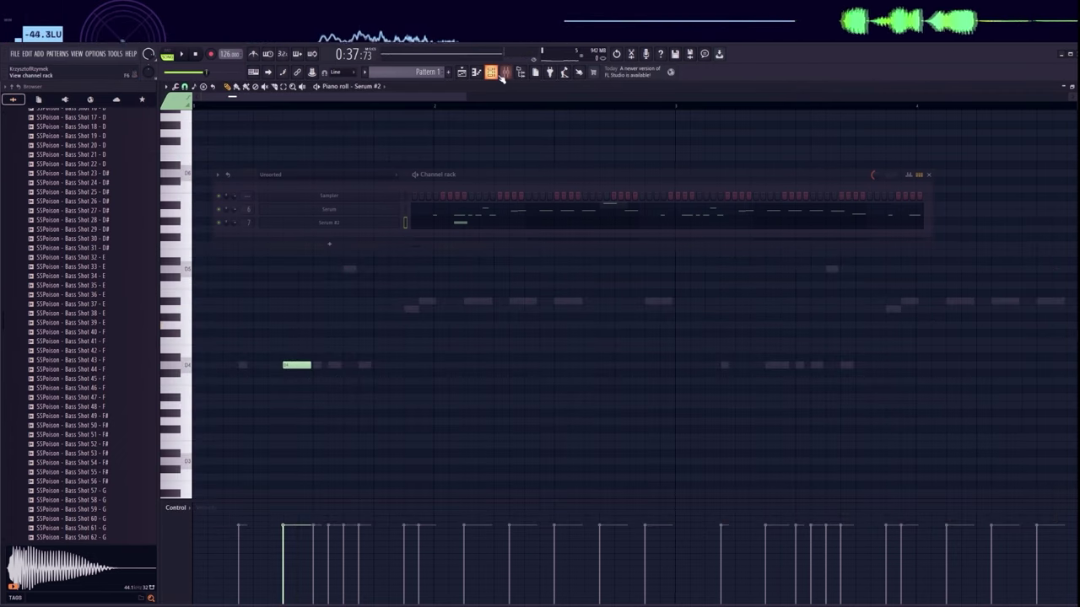
# - Play the Serum #2 lead melody in Pattern 1, then return to the playlist with channels shown
pyautogui.click(405, 223)
pyautogui.press('space')
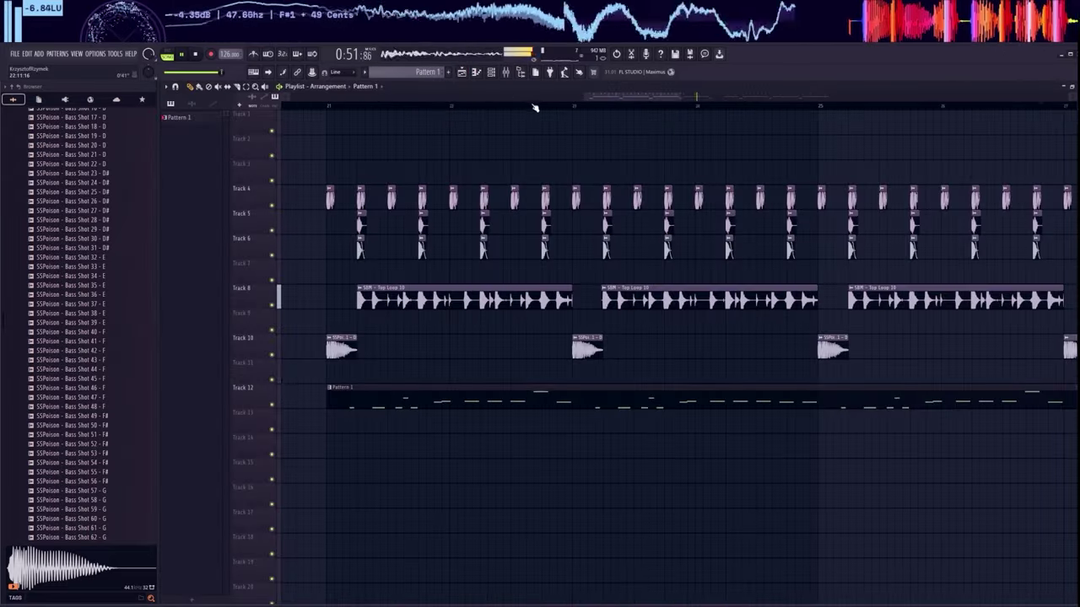
pyautogui.scroll(-5, 534, 107)
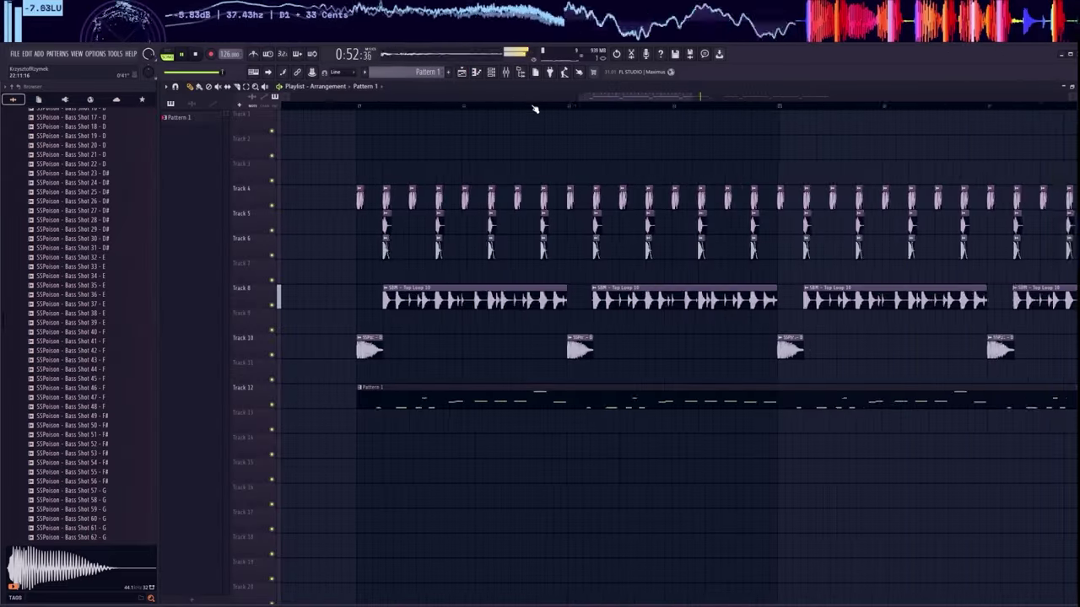
pyautogui.press('space')
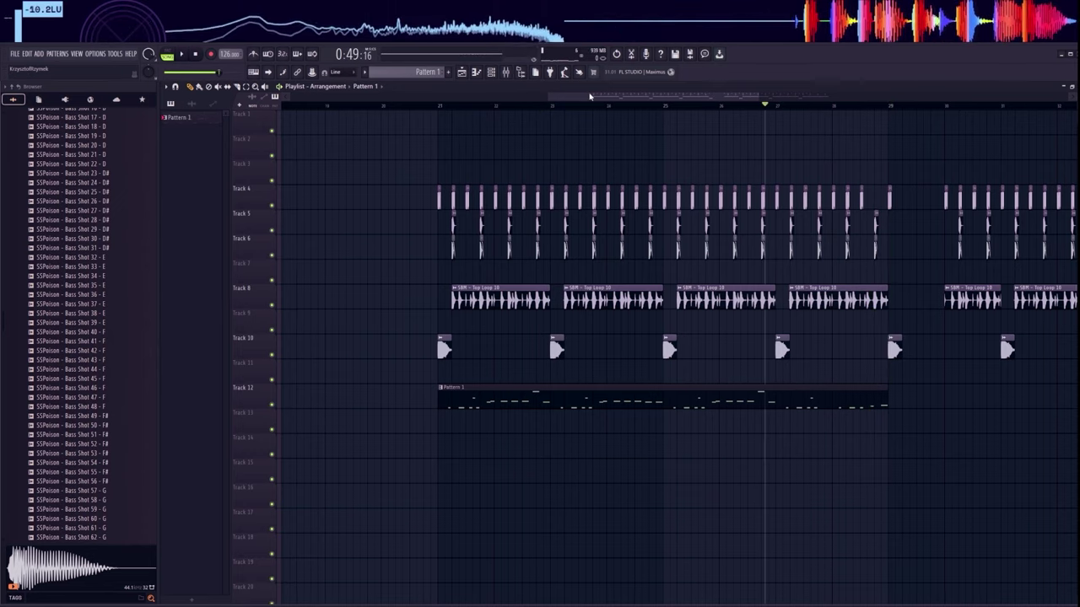
pyautogui.hscroll(2, 565, 108)
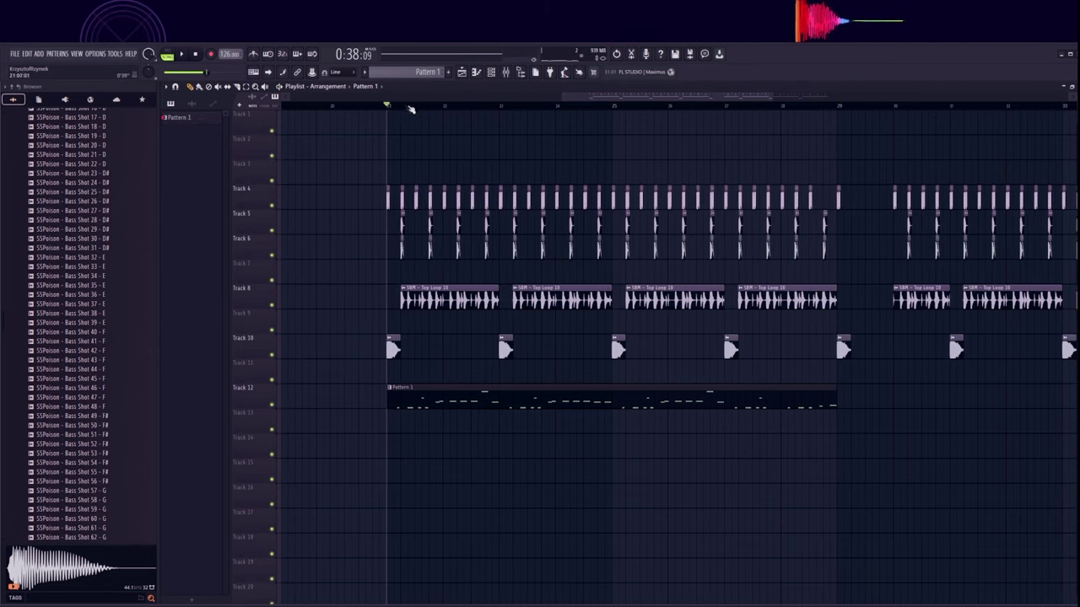
pyautogui.click(491, 71)
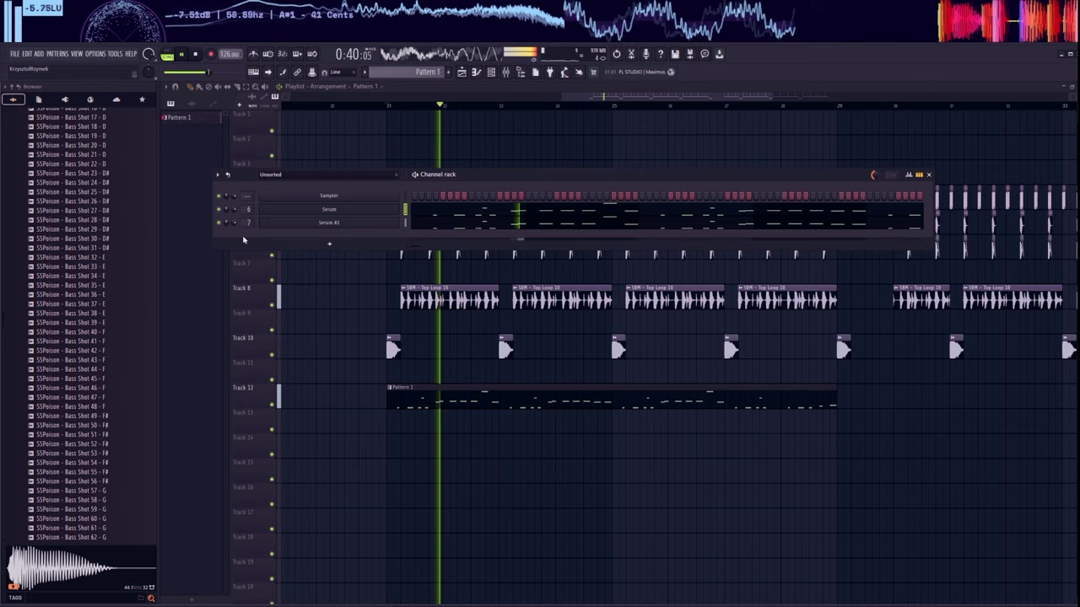
# - Create the Serum #2 OPEN automation on Track 13 and shape its curve with nine points
pyautogui.click(330, 223)
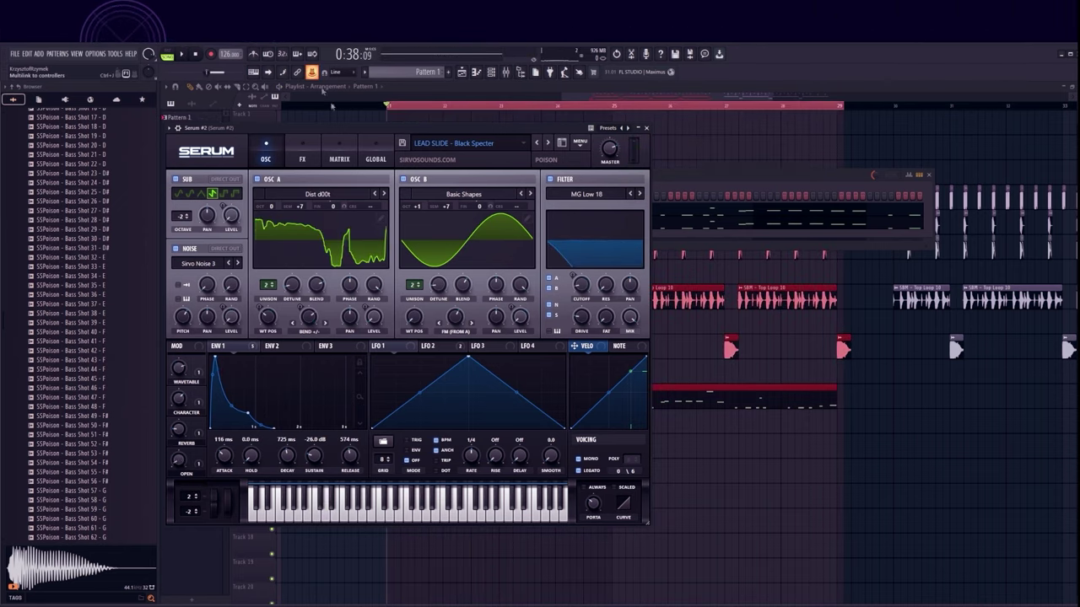
pyautogui.press('Escape')
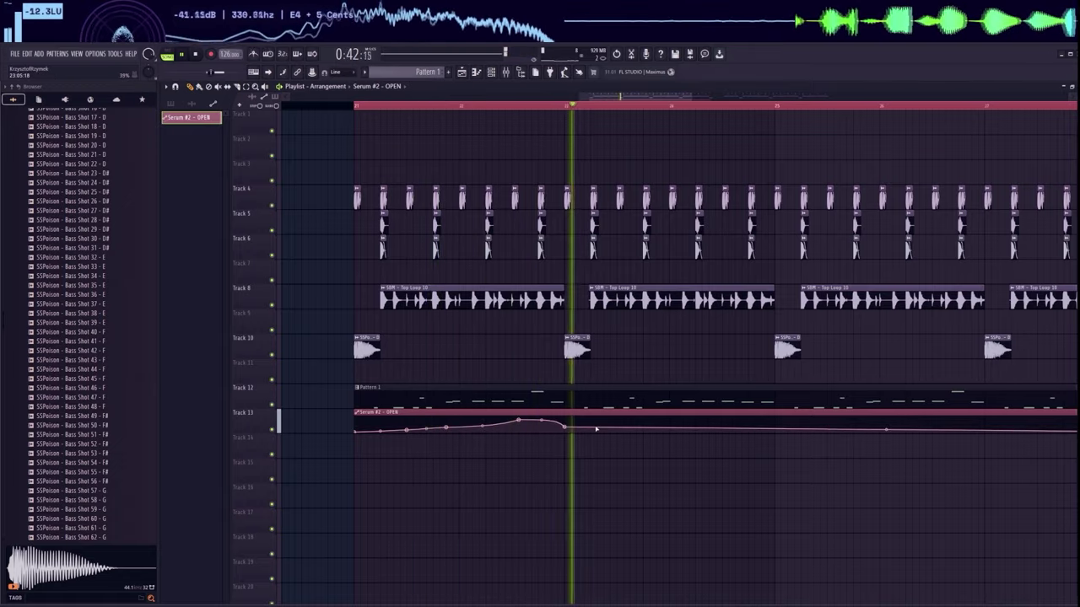
pyautogui.rightClick(651, 428)
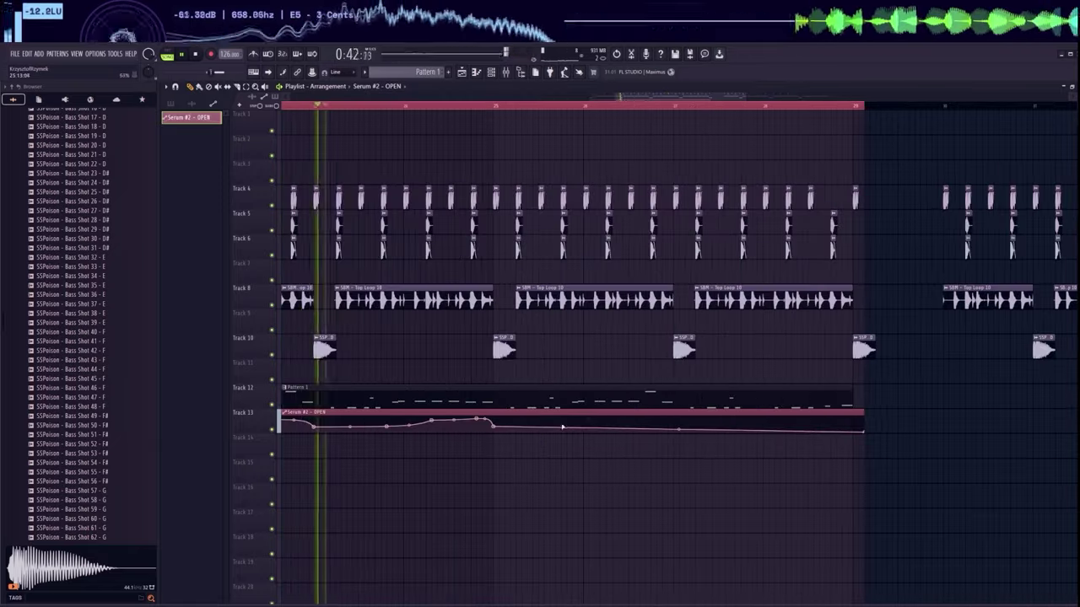
pyautogui.rightClick(529, 424)
pyautogui.rightClick(566, 423)
pyautogui.rightClick(615, 420)
pyautogui.rightClick(645, 419)
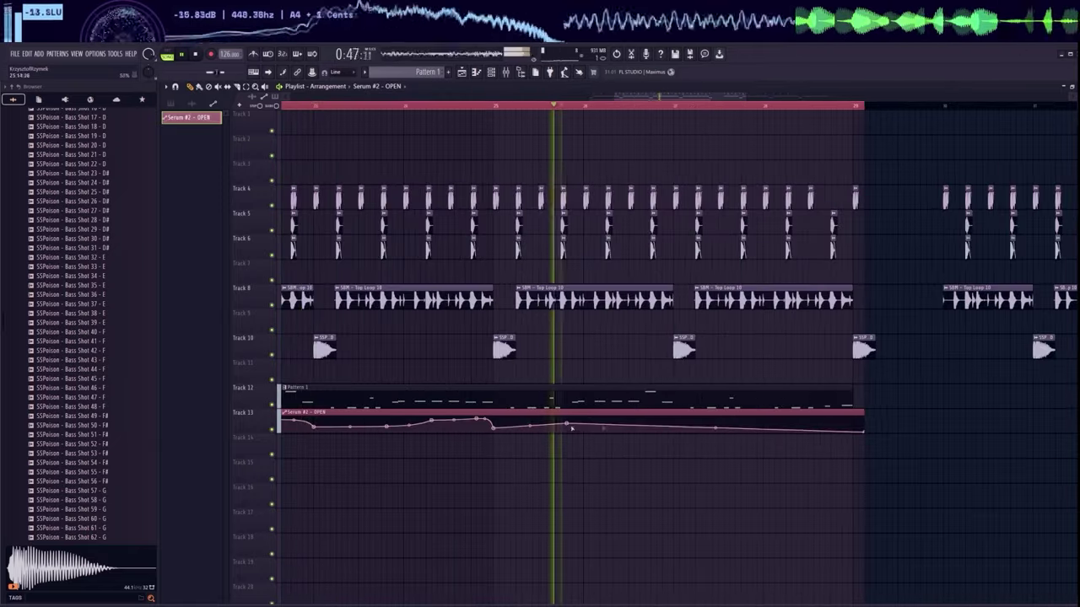
pyautogui.rightClick(675, 425)
pyautogui.rightClick(734, 422)
pyautogui.rightClick(780, 423)
pyautogui.rightClick(819, 425)
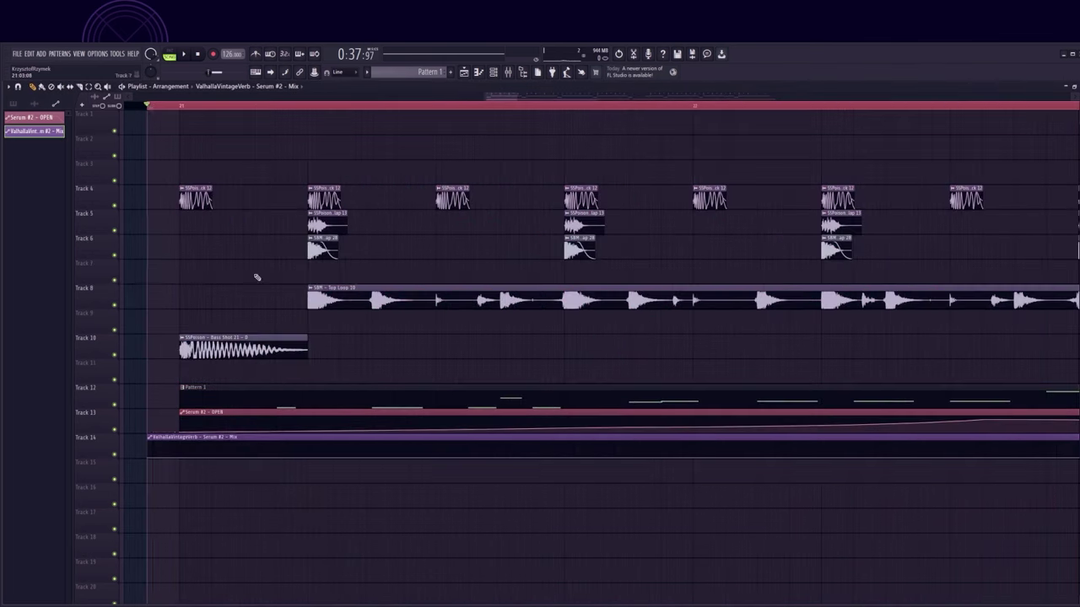
# - Draw rising ramps on the Track 14 ValhallaVintageVerb Mix automation across the drop and play it back
pyautogui.moveTo(278, 458); pyautogui.dragTo(371, 445)
pyautogui.moveTo(499, 458); pyautogui.dragTo(629, 444)
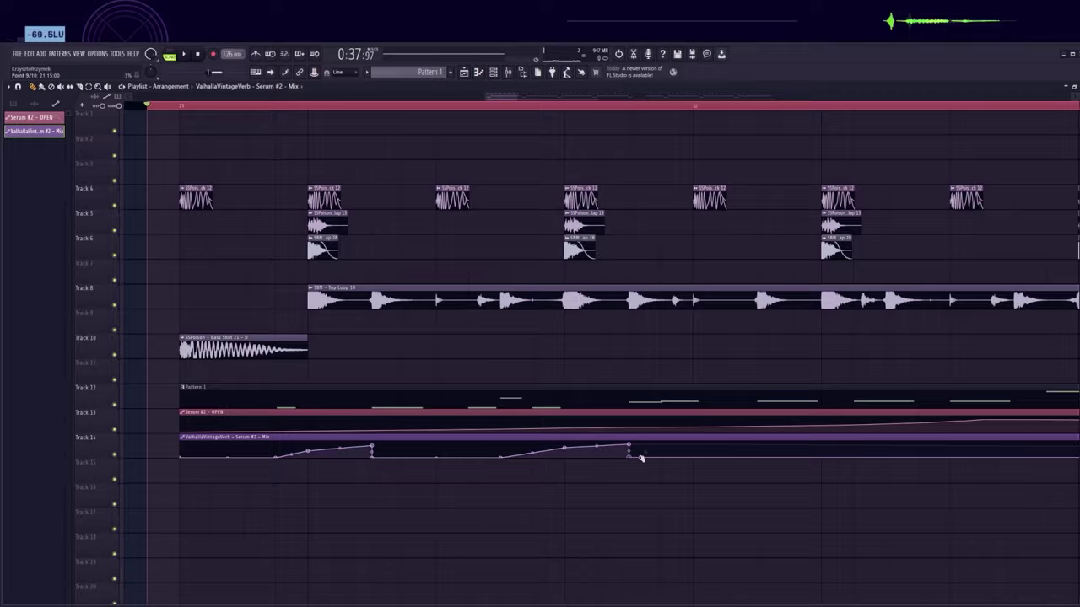
pyautogui.hscroll(2, 540, 421)
pyautogui.moveTo(550, 455); pyautogui.dragTo(610, 446)
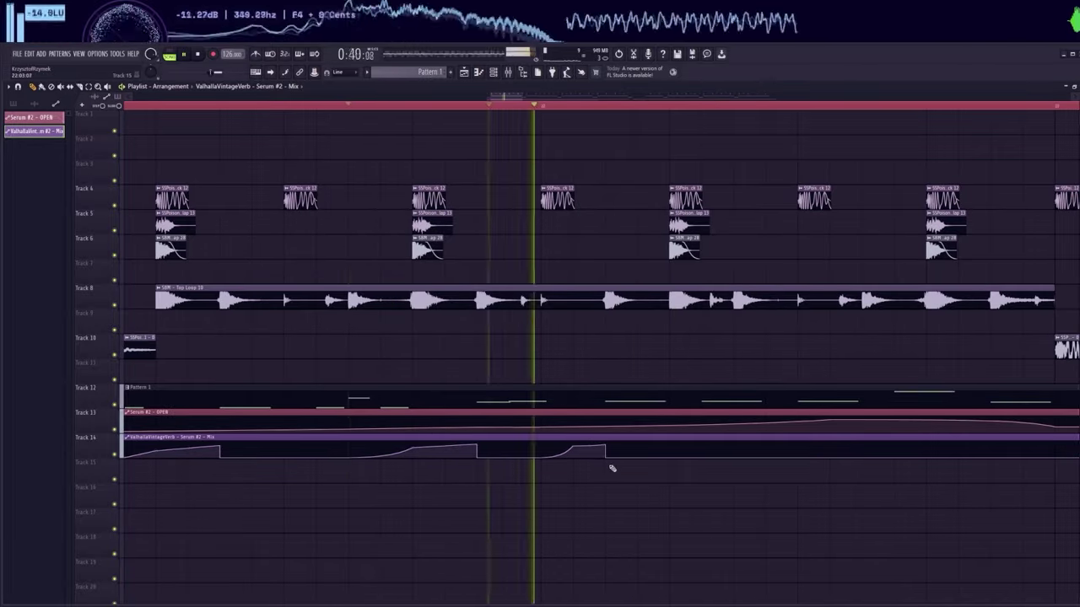
pyautogui.hscroll(1, 519, 101)
pyautogui.hscroll(3, 519, 102)
pyautogui.moveTo(438, 456); pyautogui.dragTo(452, 453)
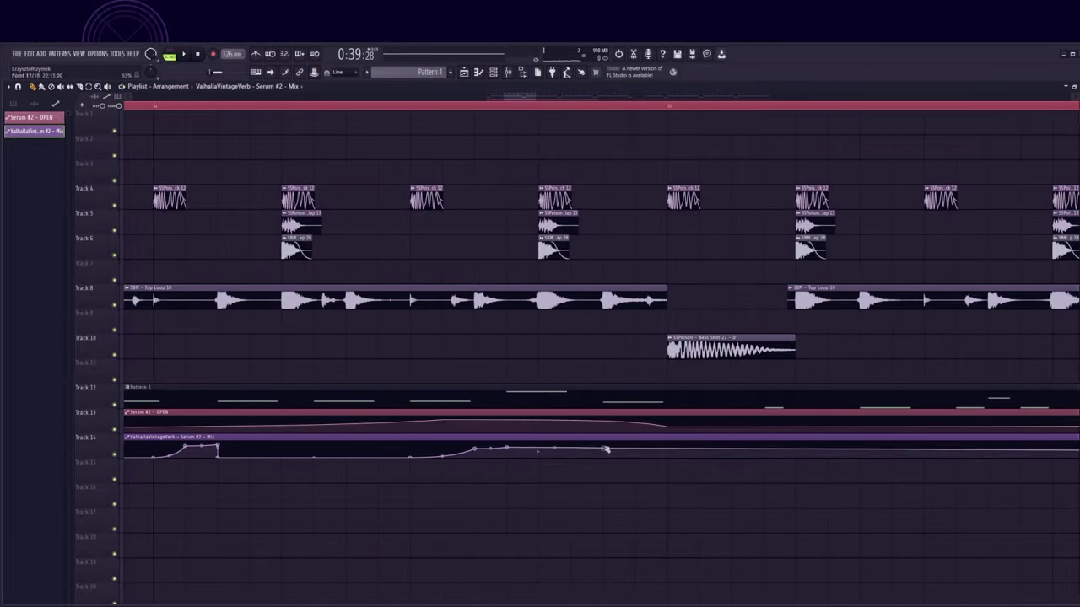
pyautogui.scroll(-5, 669, 461)
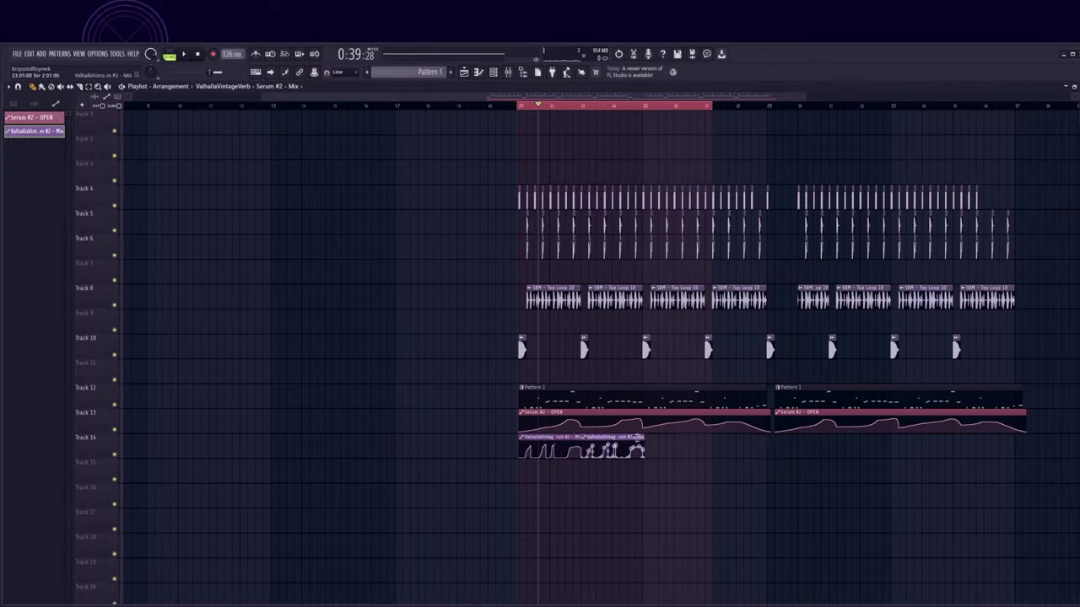
pyautogui.press('space')
pyautogui.scroll(3, 652, 111)
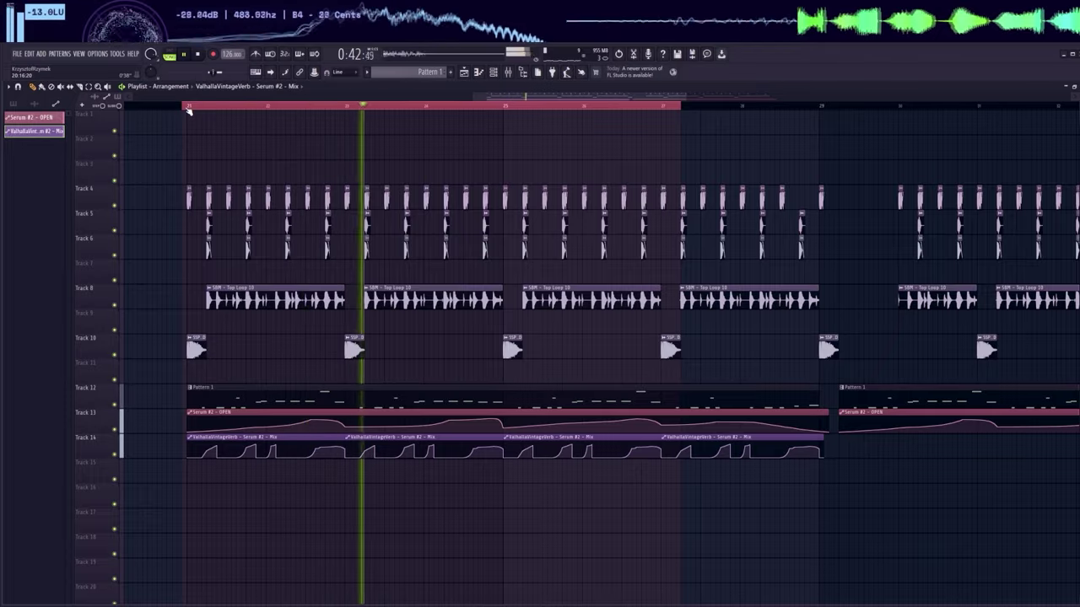
# - Open Fruity Parametric EQ 2 on Serum #2's mixer insert and boost band 4
pyautogui.click(507, 71)
pyautogui.click(837, 284)
pyautogui.click(838, 297)
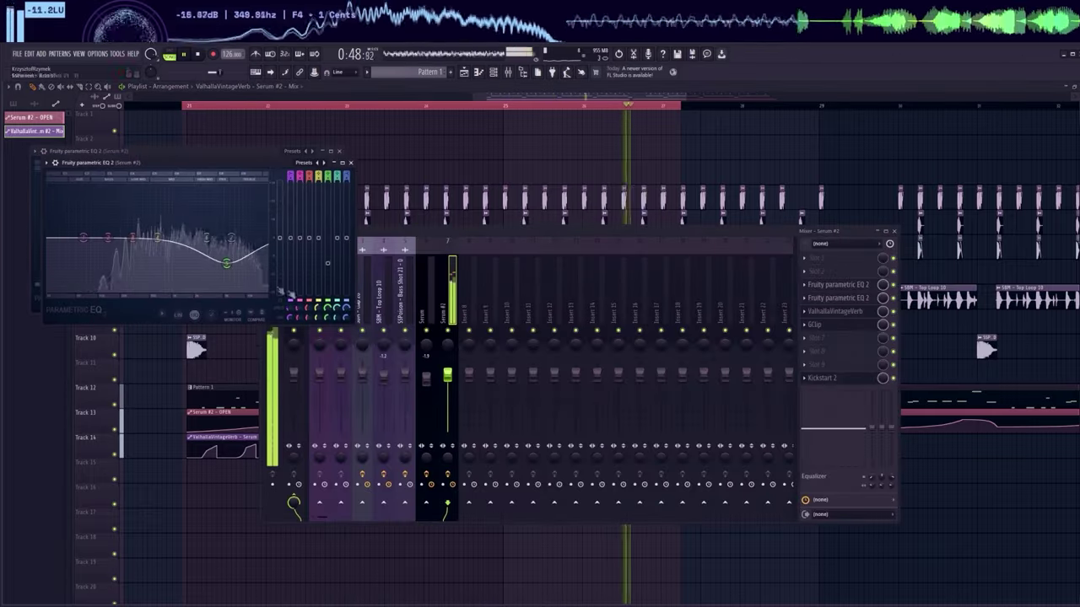
pyautogui.moveTo(171, 250); pyautogui.dragTo(241, 211)
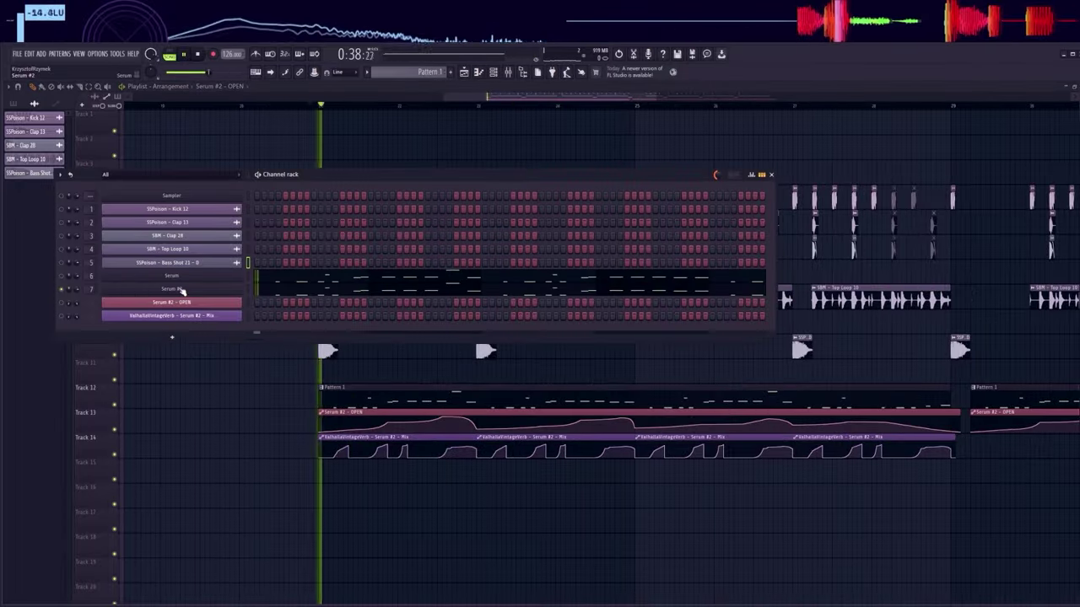
# - Switch Serum #2 to the LEAD SLIDE - Agony preset
pyautogui.click(179, 290)
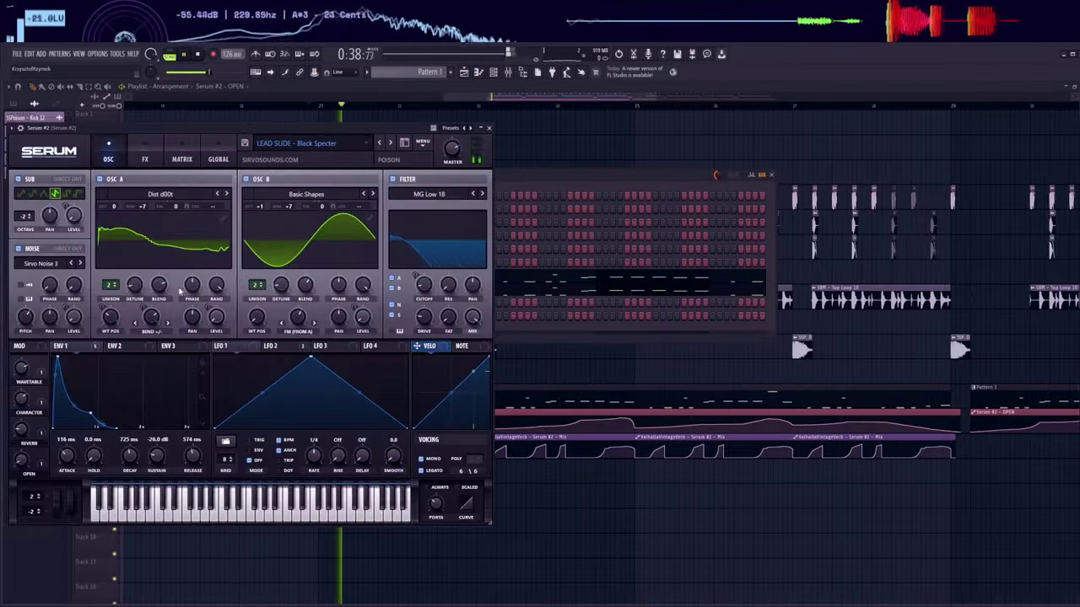
pyautogui.click(380, 143)
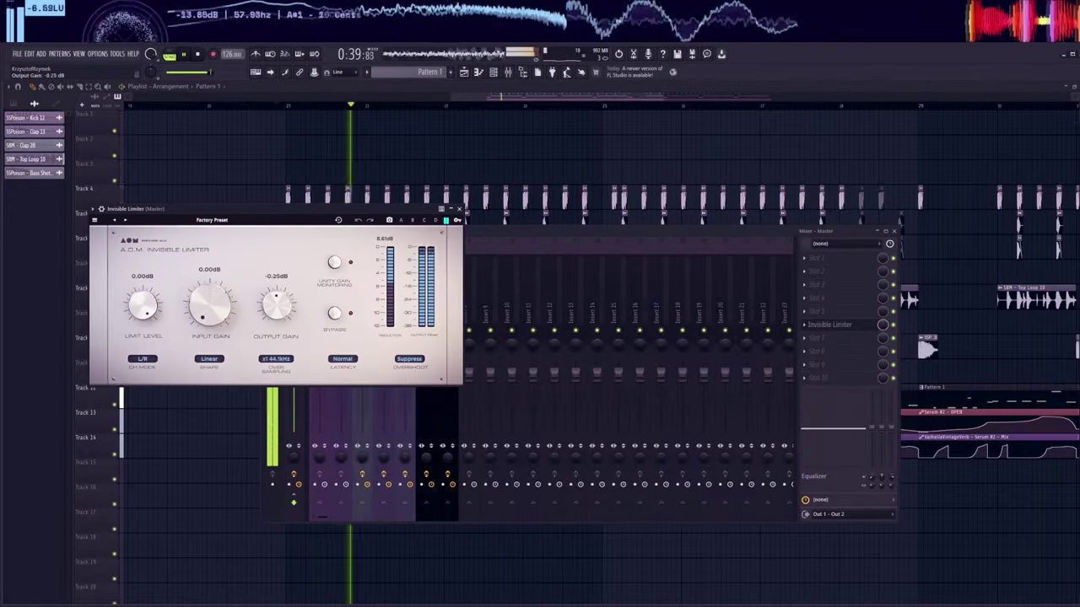
# - Bring the mixer holding the master Invisible Limiter back to the front
pyautogui.click(833, 314)
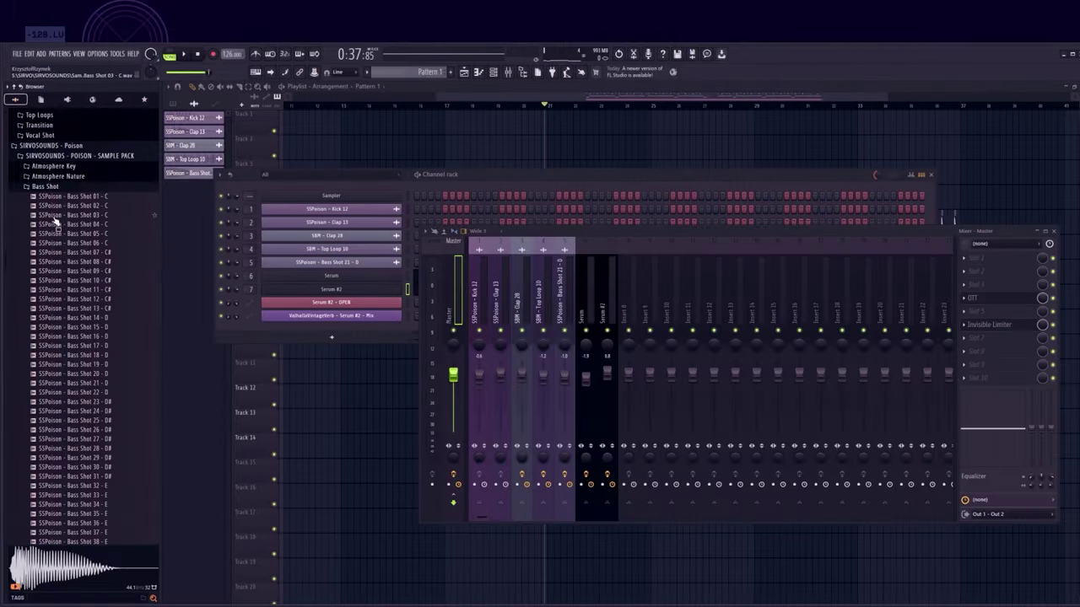
# - Open the Fills folder and place SSPoison - Fill 10 on Track 11 before the drop
pyautogui.click(45, 185)
pyautogui.click(38, 258)
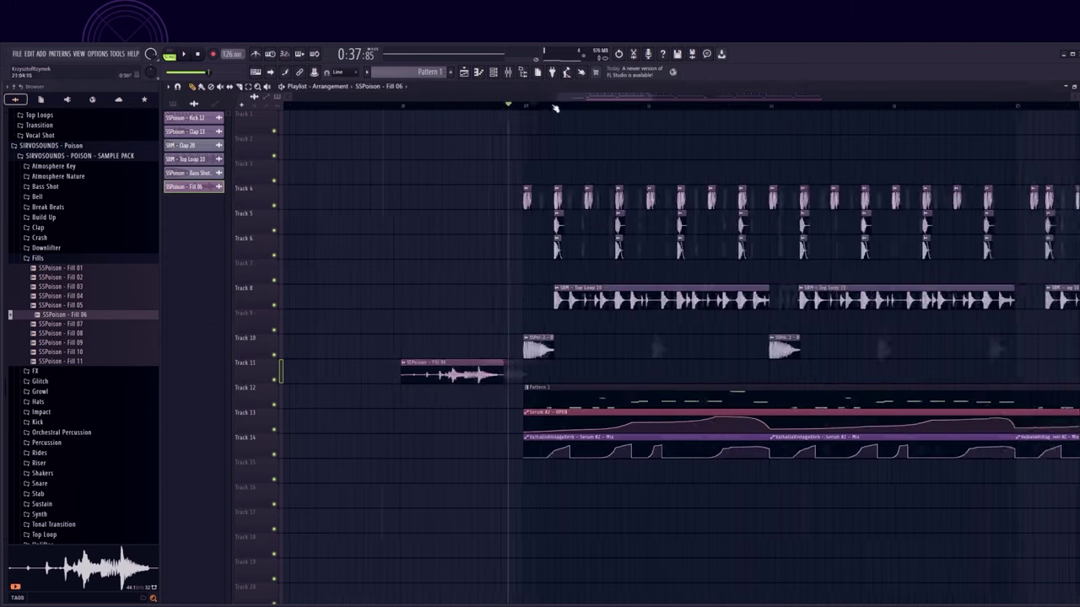
pyautogui.click(64, 334)
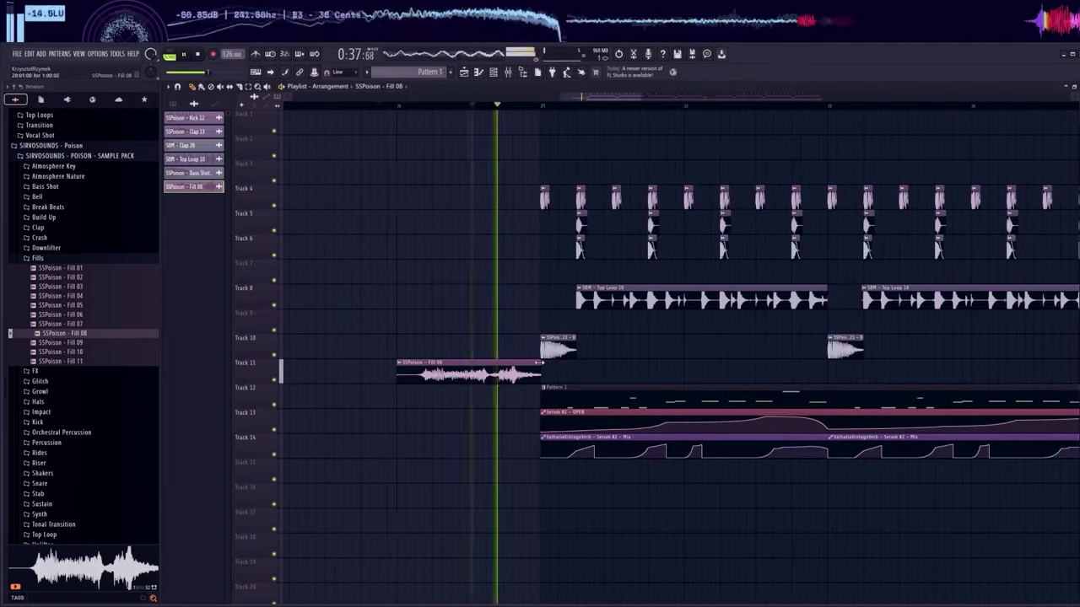
pyautogui.click(61, 342)
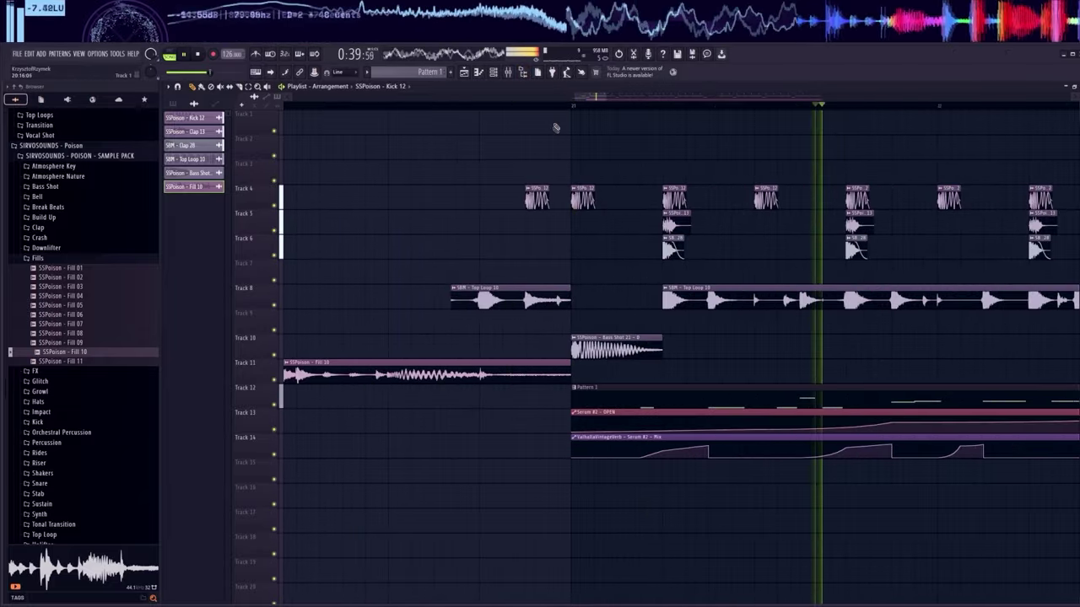
pyautogui.scroll(-5, 574, 104)
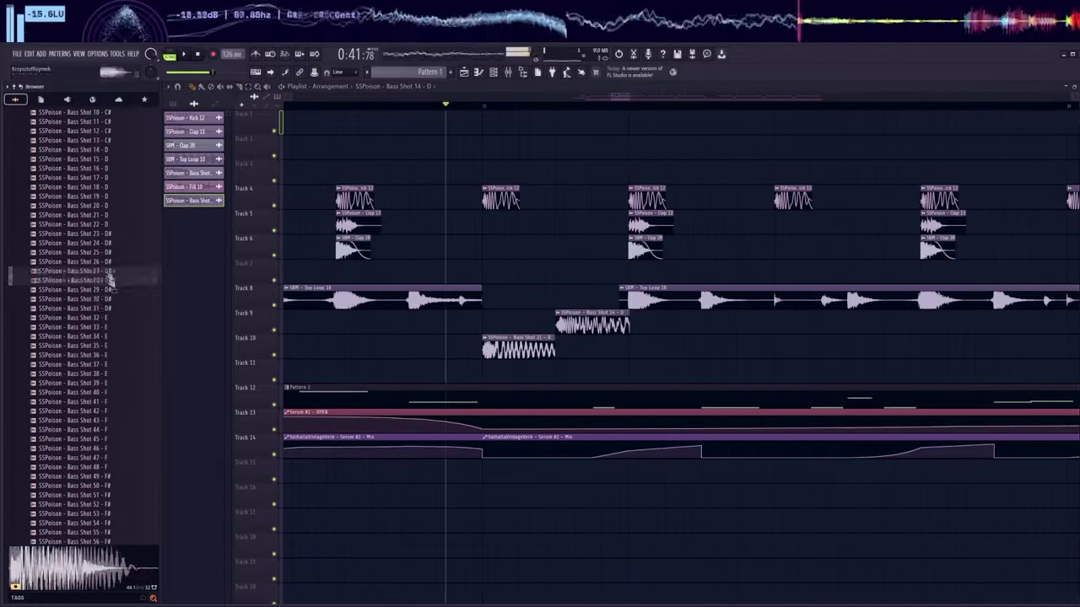
pyautogui.click(101, 337)
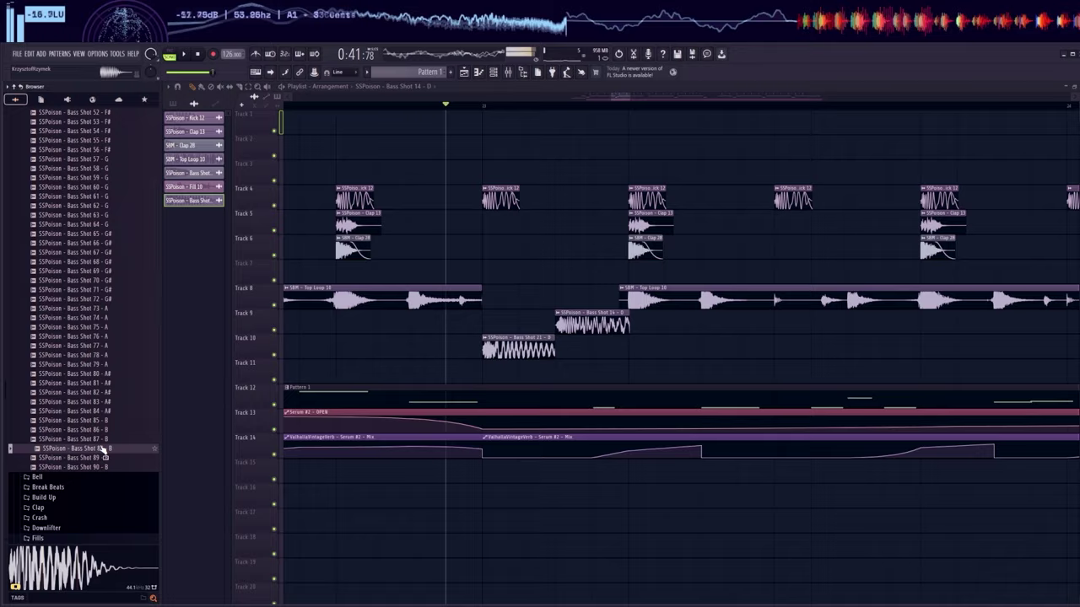
pyautogui.moveTo(106, 446); pyautogui.dragTo(592, 328)
pyautogui.doubleClick(592, 327)
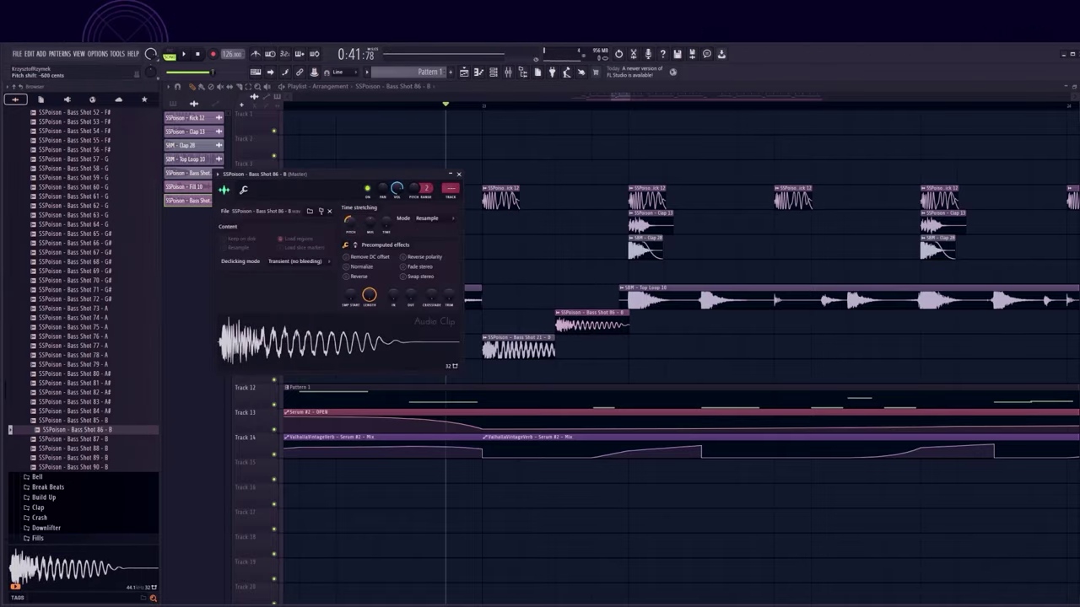
pyautogui.press('Escape')
pyautogui.press('space')
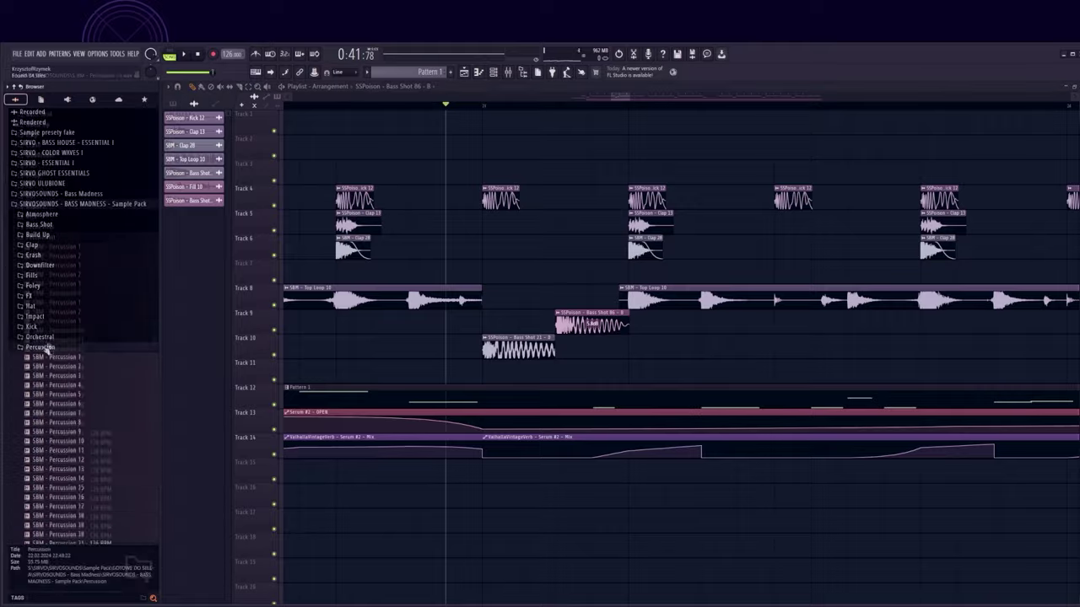
pyautogui.click(62, 339)
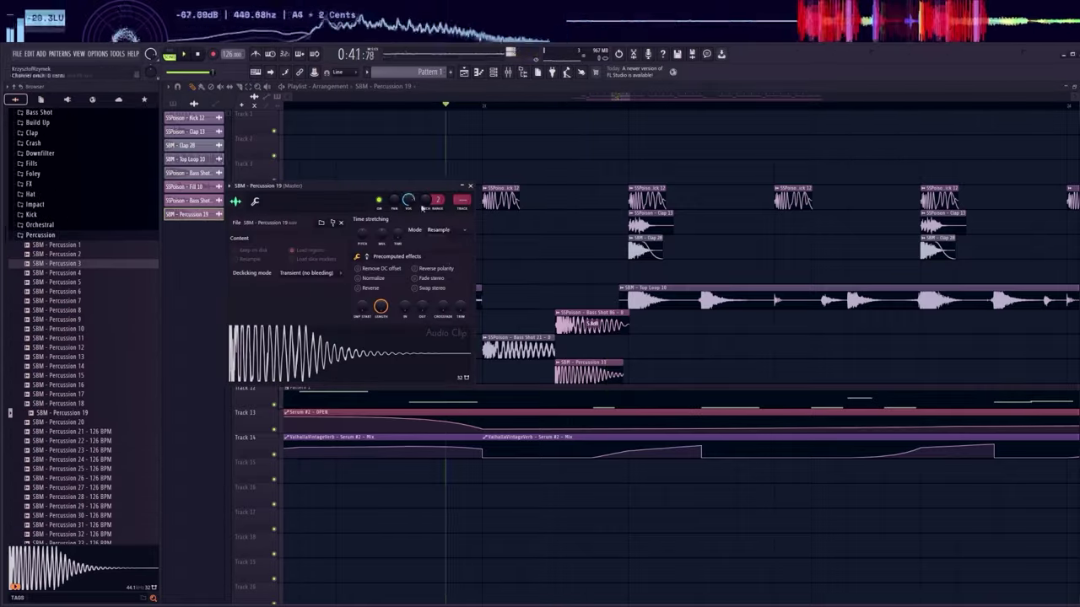
pyautogui.press('space')
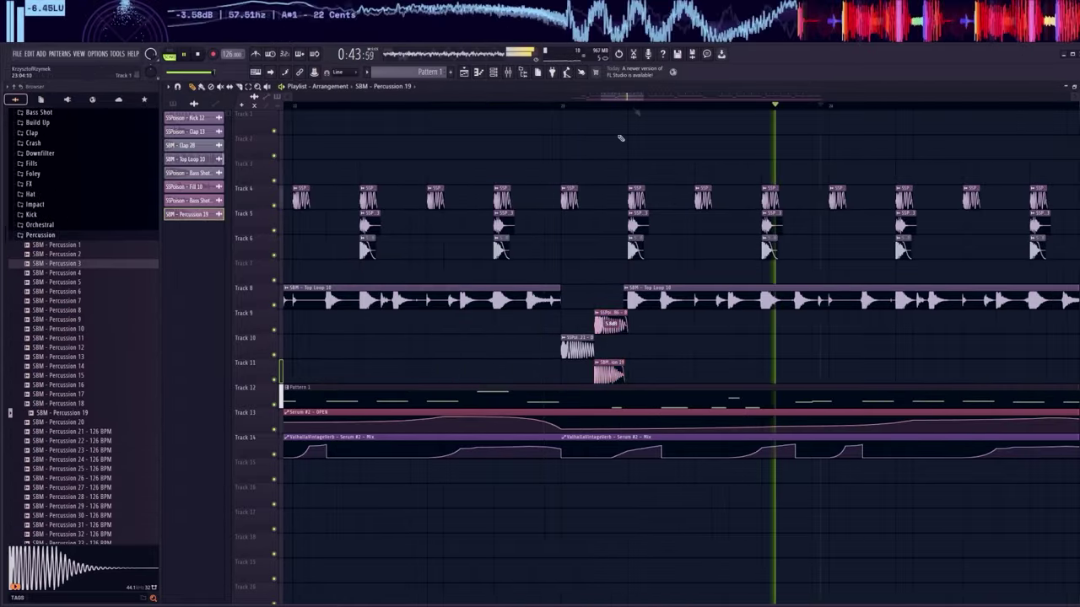
pyautogui.scroll(-4, 614, 106)
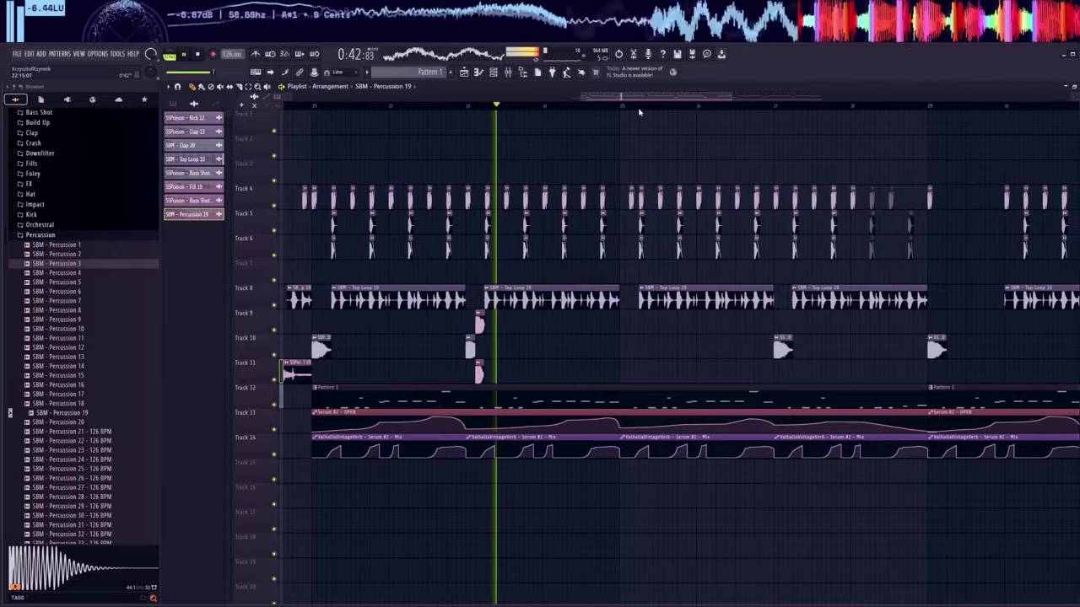
pyautogui.scroll(2, 607, 111)
pyautogui.scroll(2, 607, 111)
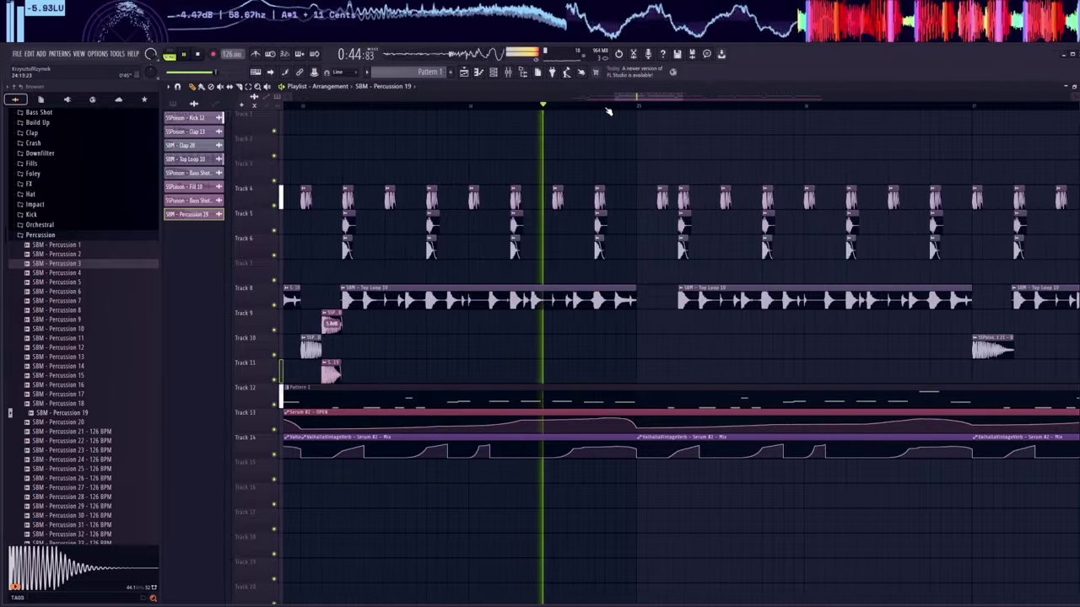
pyautogui.scroll(-3, 518, 113)
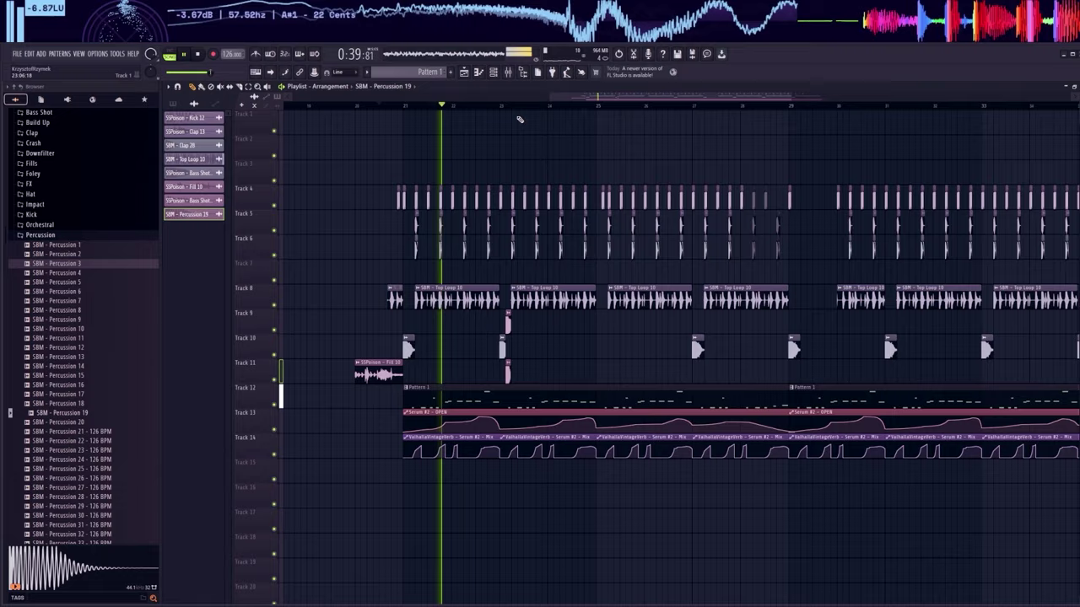
pyautogui.press('F9')
pyautogui.click(995, 312)
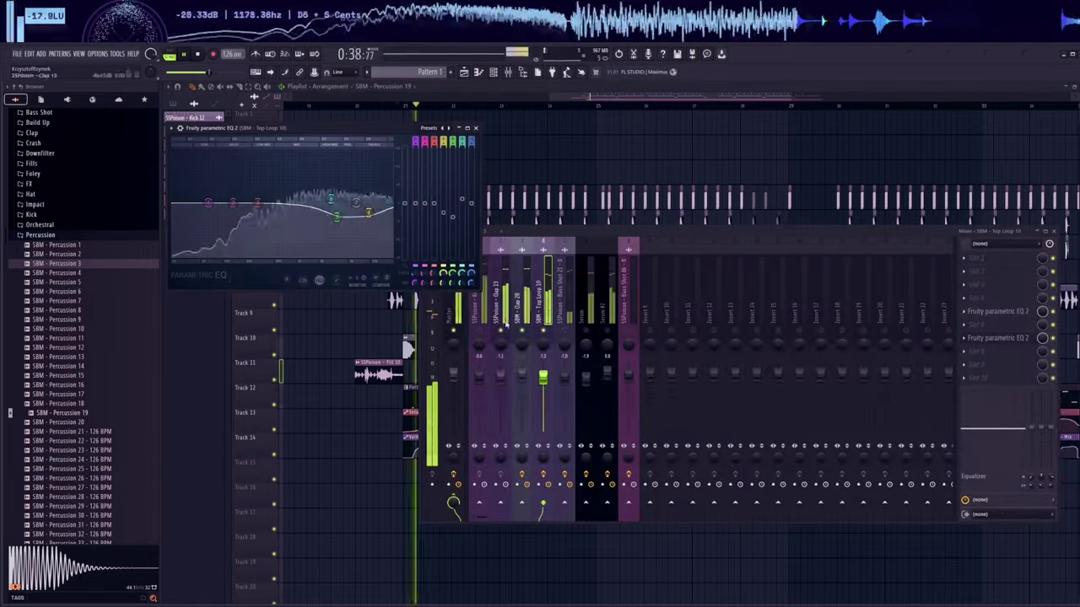
pyautogui.press('F12')
# - Drop SBM - Downlifter - 11 from the Downfilter folder onto Track 15, then stop playback
pyautogui.scroll(5, 76, 338)
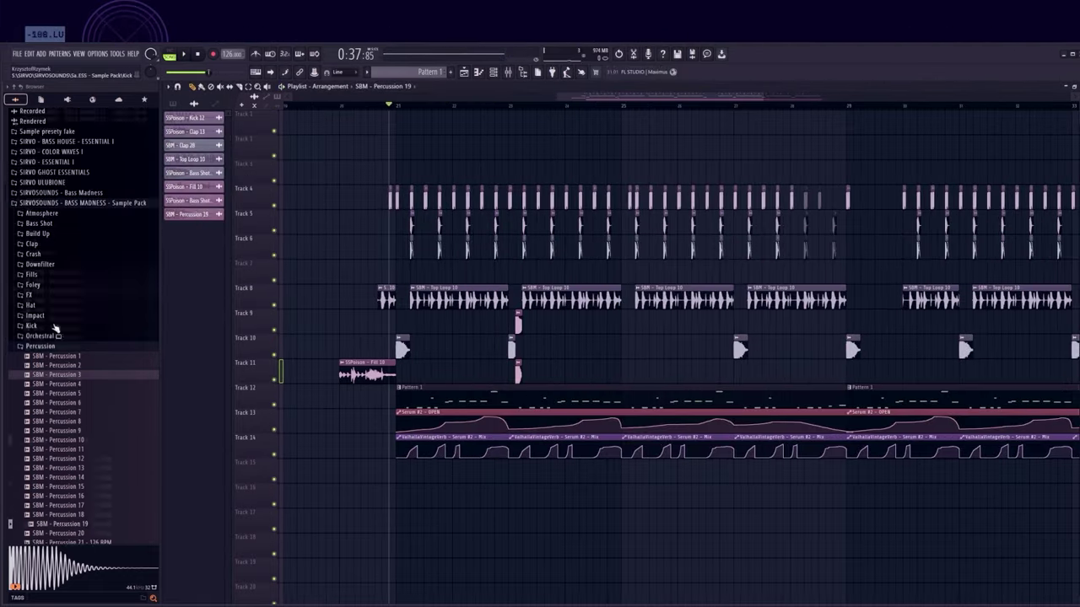
pyautogui.click(40, 348)
pyautogui.click(39, 264)
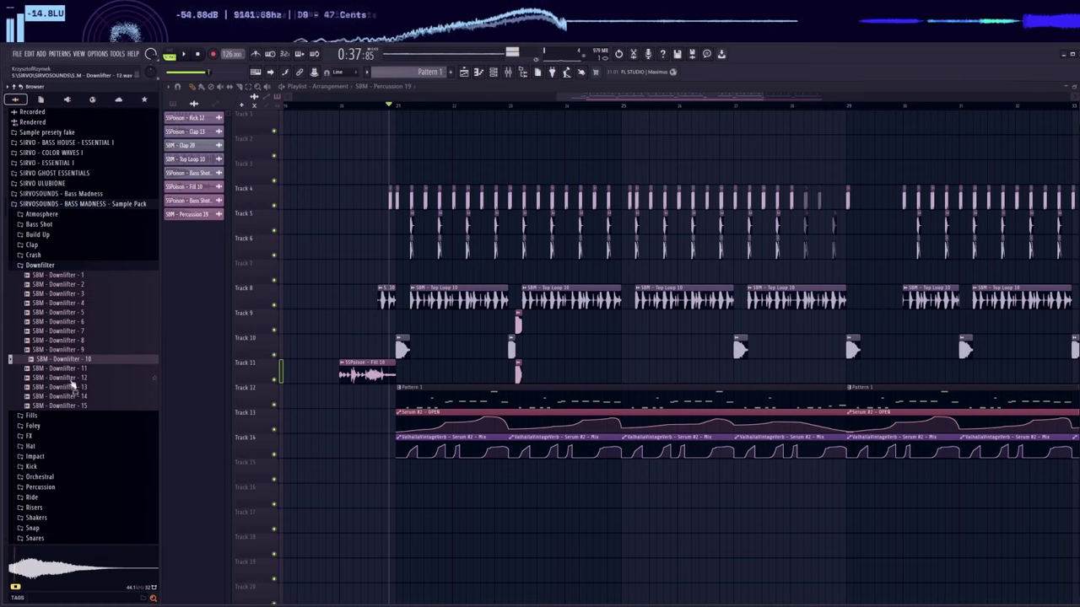
pyautogui.moveTo(72, 372); pyautogui.dragTo(401, 471)
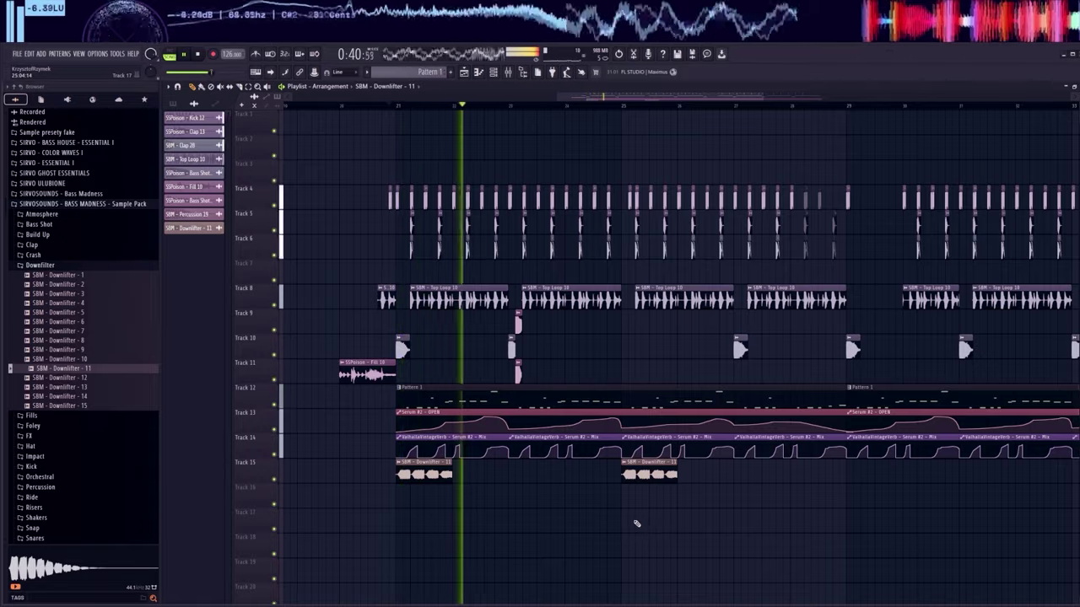
pyautogui.press('space')
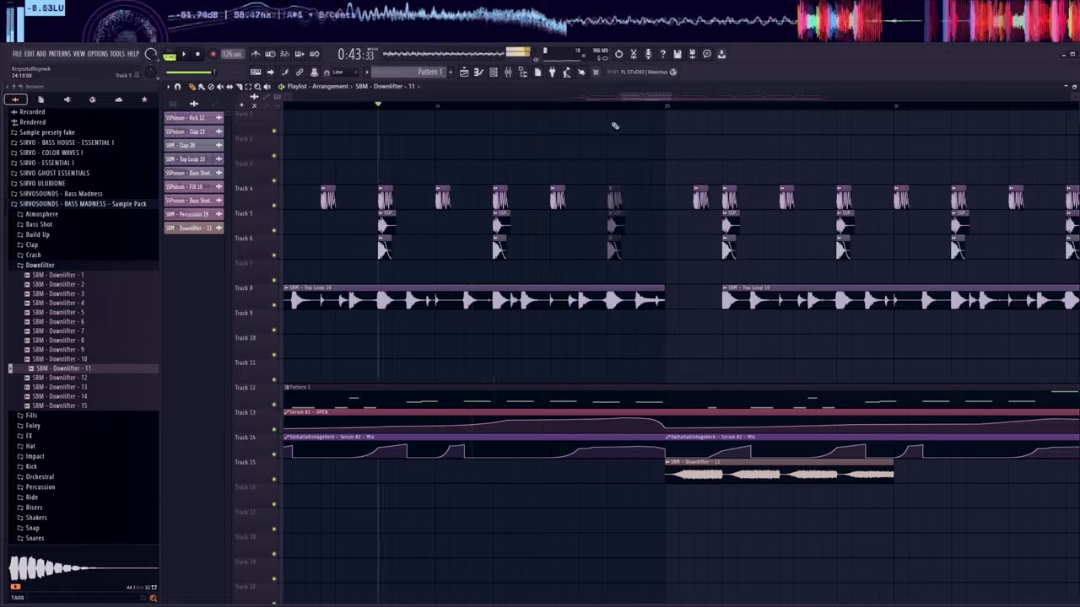
# - Load the Old Telephone preset on Serum #2's Parametric EQ 2, set mix level to 0%, and audition
pyautogui.click(480, 72)
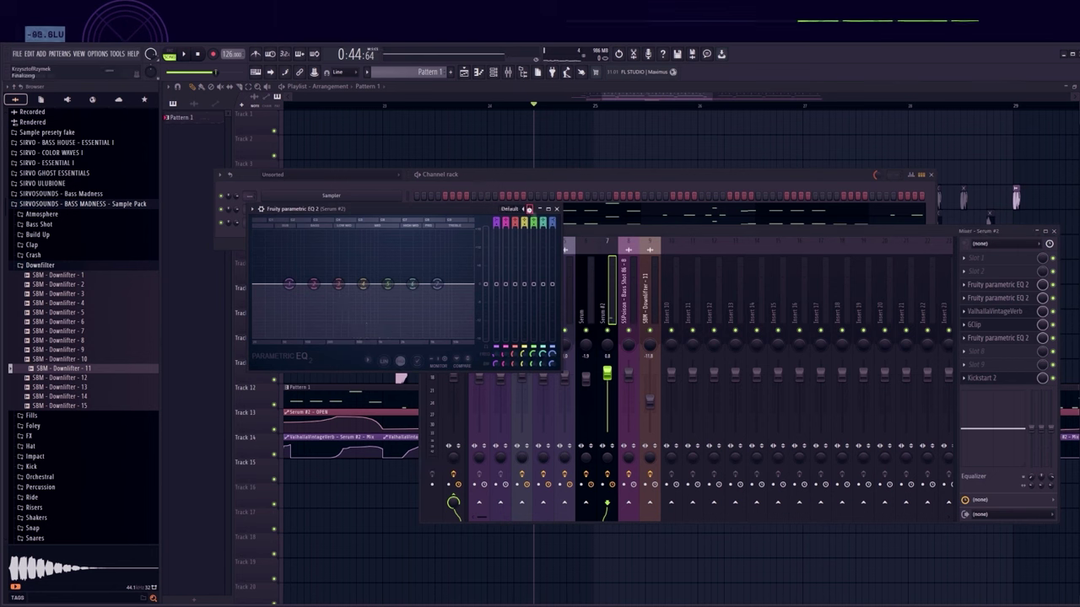
pyautogui.click(529, 208)
pyautogui.press('space')
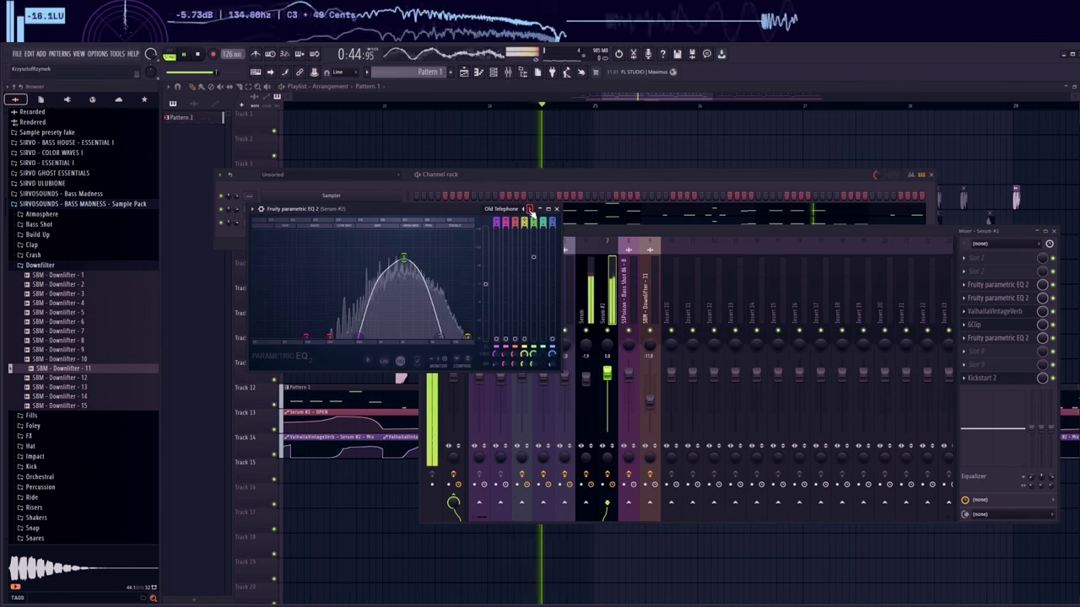
pyautogui.click(1043, 338)
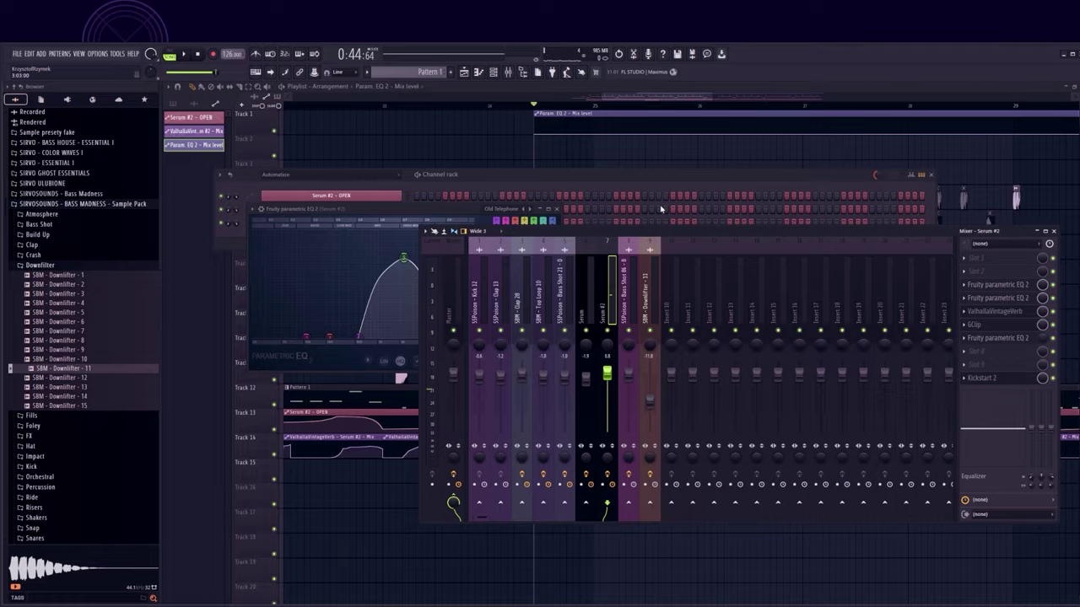
pyautogui.press('F12')
pyautogui.press('space')
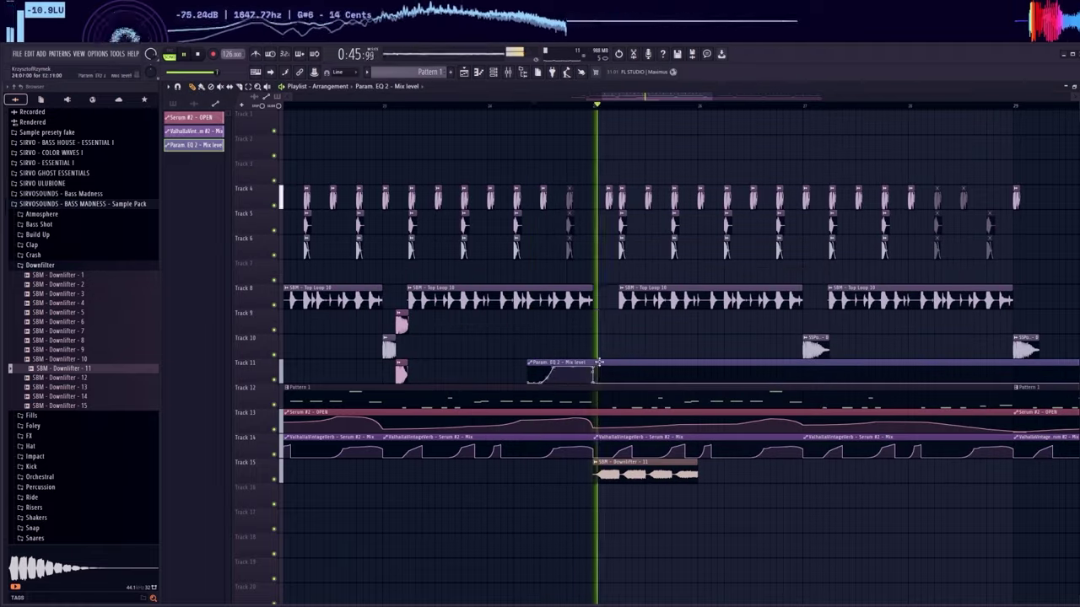
pyautogui.moveTo(616, 105); pyautogui.dragTo(707, 128)
# - Preview SBM - Impact 8 from the Impact folder and place it on Track 9 at the drop
pyautogui.click(40, 265)
pyautogui.click(38, 316)
pyautogui.click(67, 392)
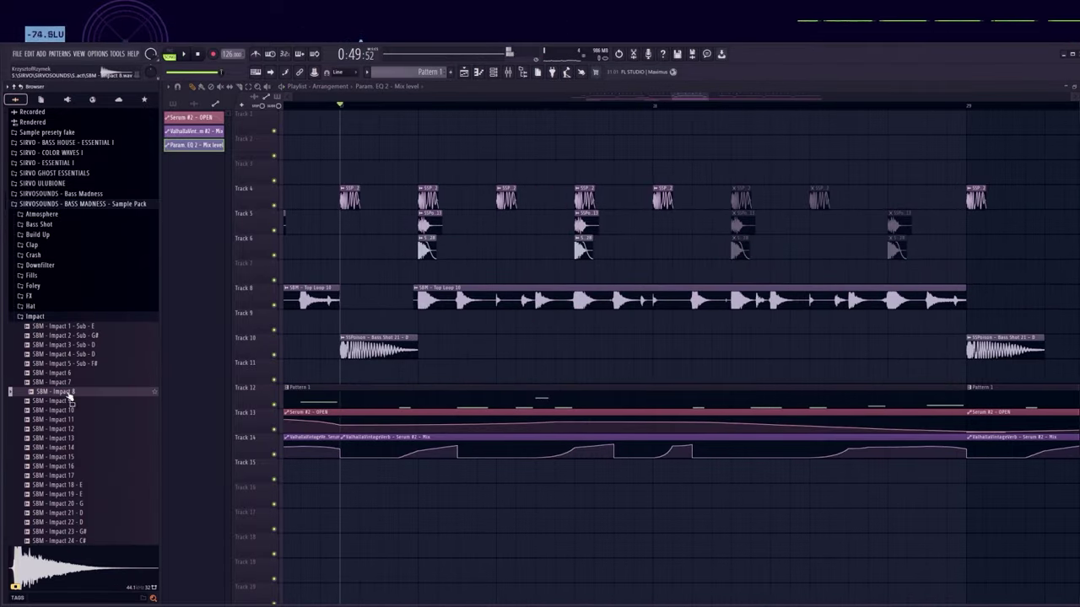
pyautogui.scroll(-4, 67, 400)
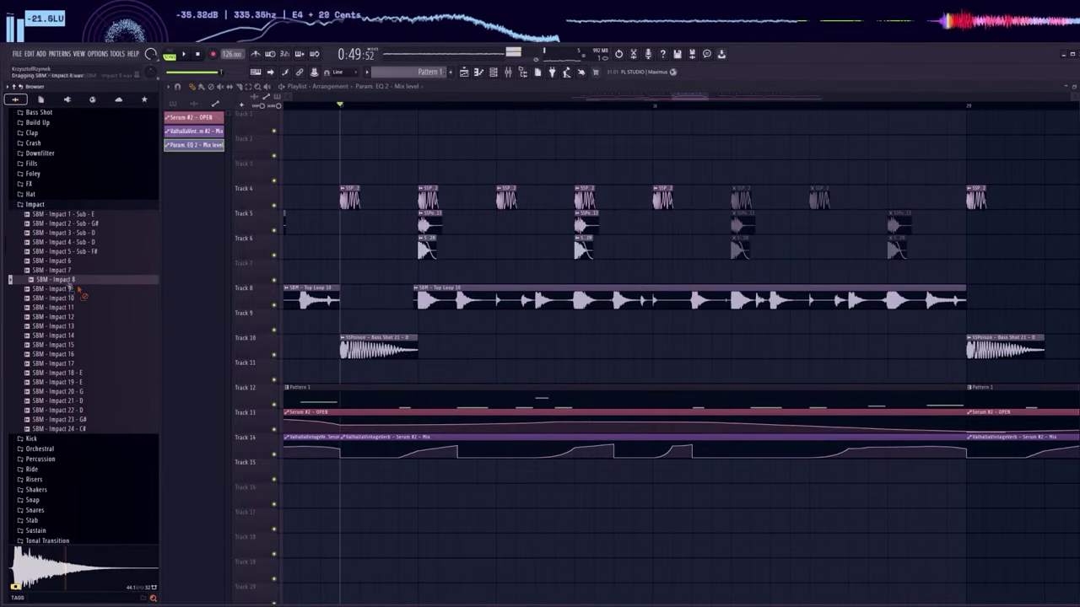
pyautogui.moveTo(78, 289); pyautogui.dragTo(616, 320)
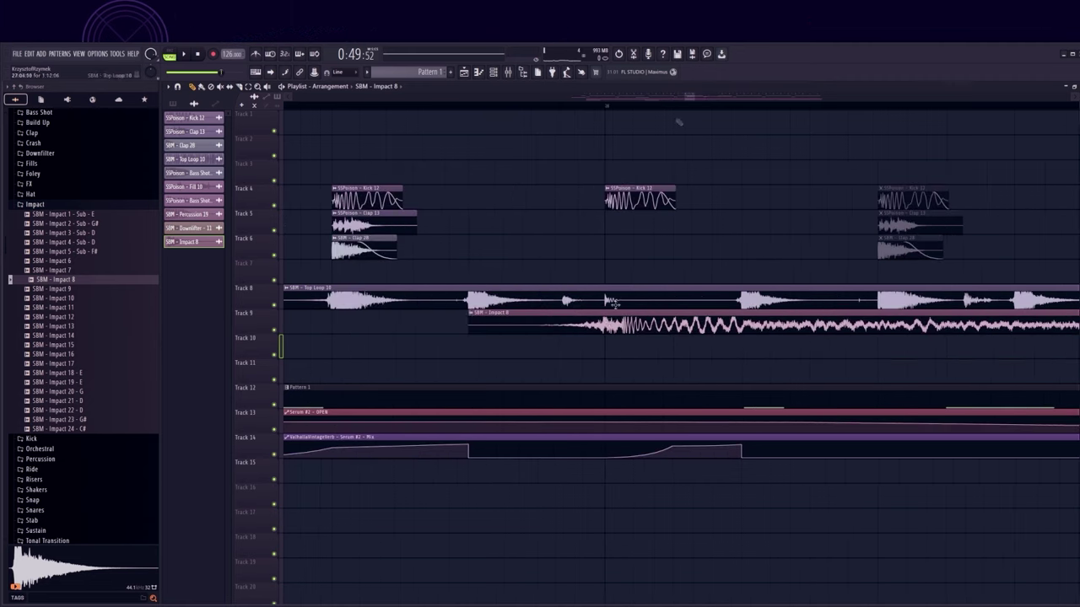
# - Add a volume automation for the Impact 8 clip and open its settings and parametric EQ
pyautogui.click(605, 320)
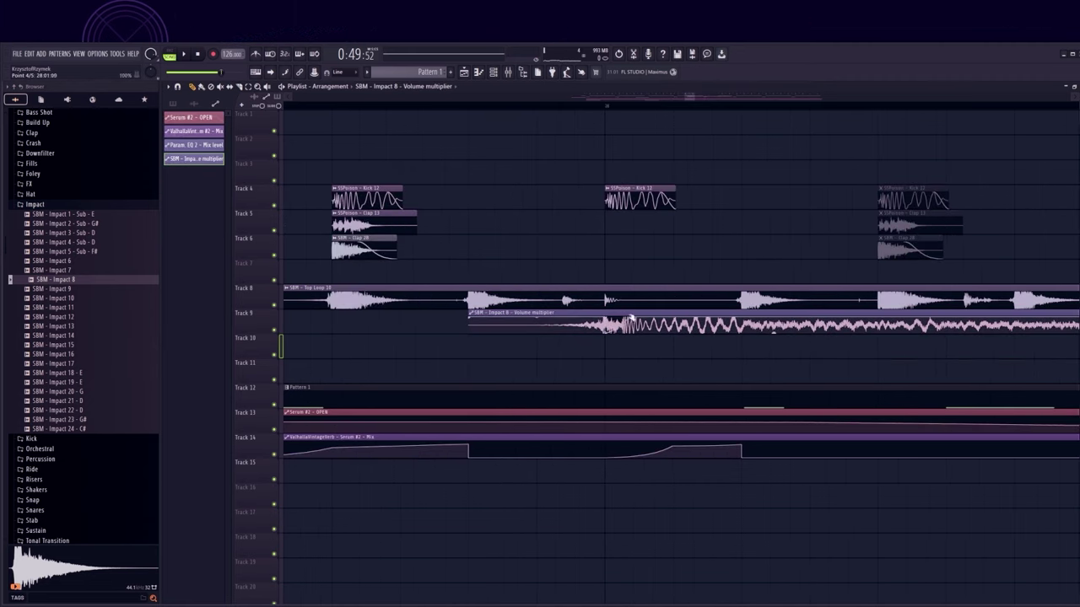
pyautogui.scroll(-5, 479, 110)
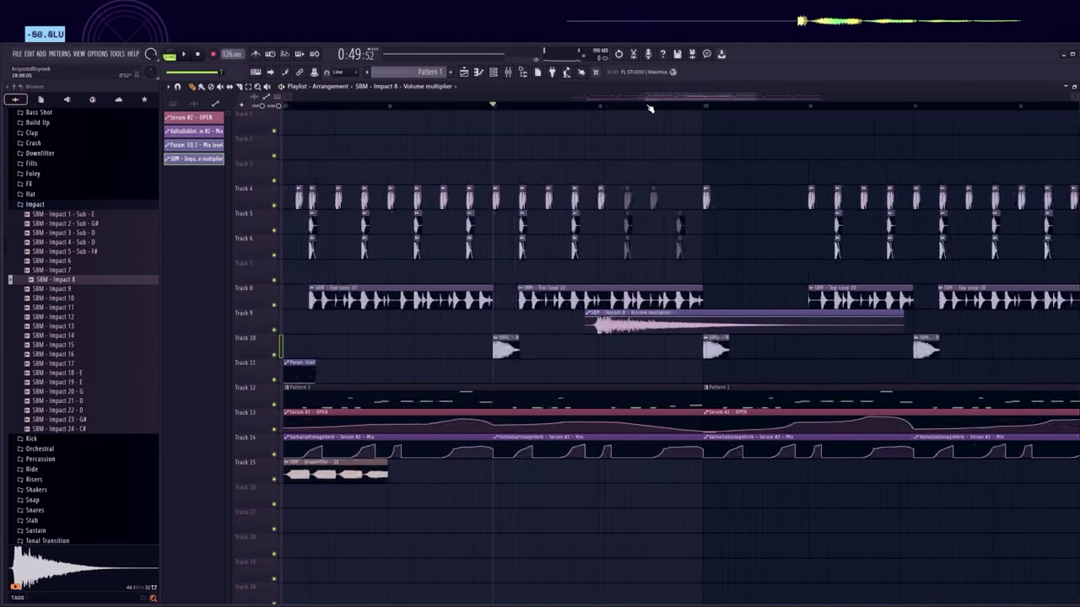
pyautogui.doubleClick(645, 321)
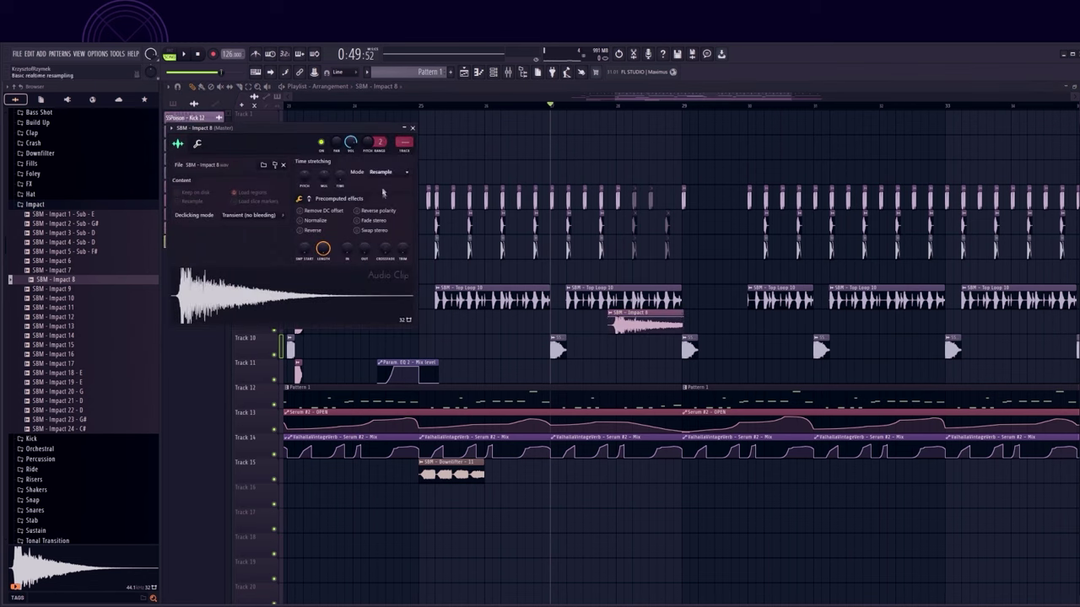
pyautogui.press('F9')
pyautogui.click(998, 298)
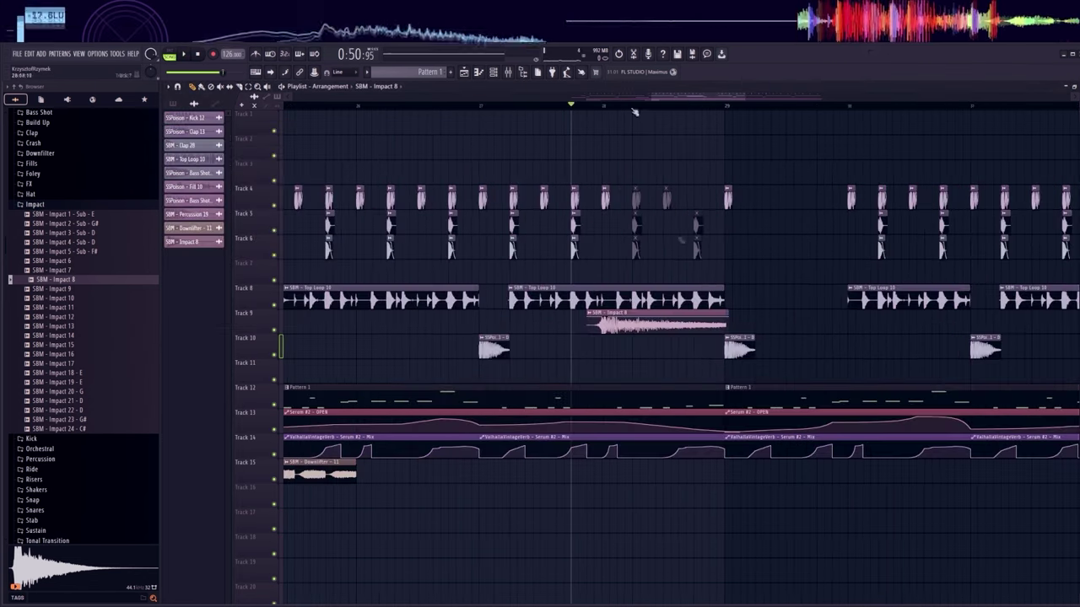
pyautogui.scroll(-15, 55, 236)
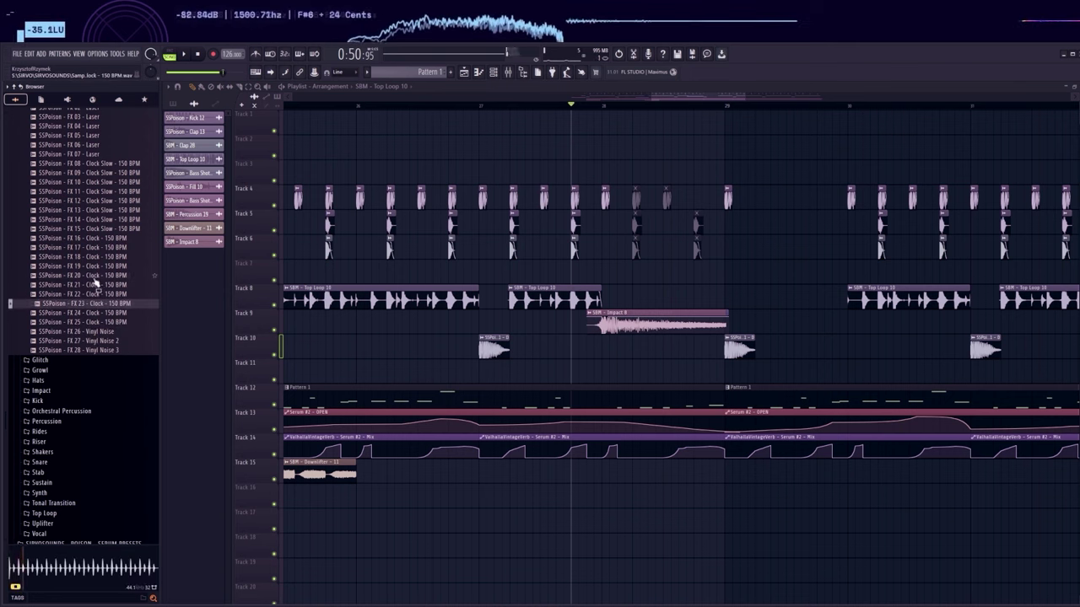
# - Place SSPoison - FX 19 - Clock - 150 BPM on Track 11 at bar 27
pyautogui.scroll(4, 103, 363)
pyautogui.click(108, 388)
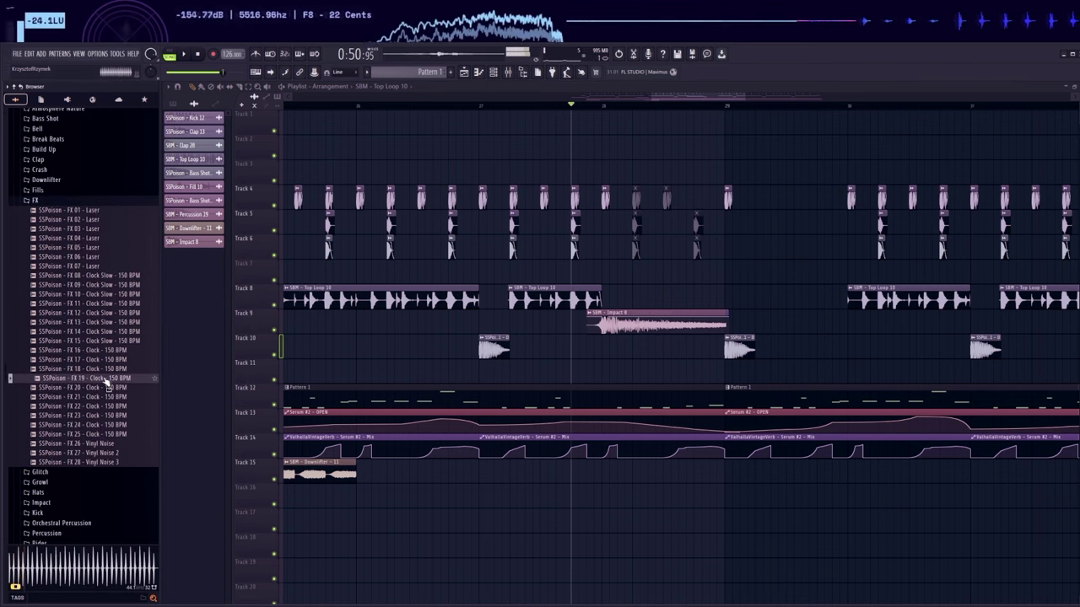
pyautogui.moveTo(105, 381); pyautogui.dragTo(515, 376)
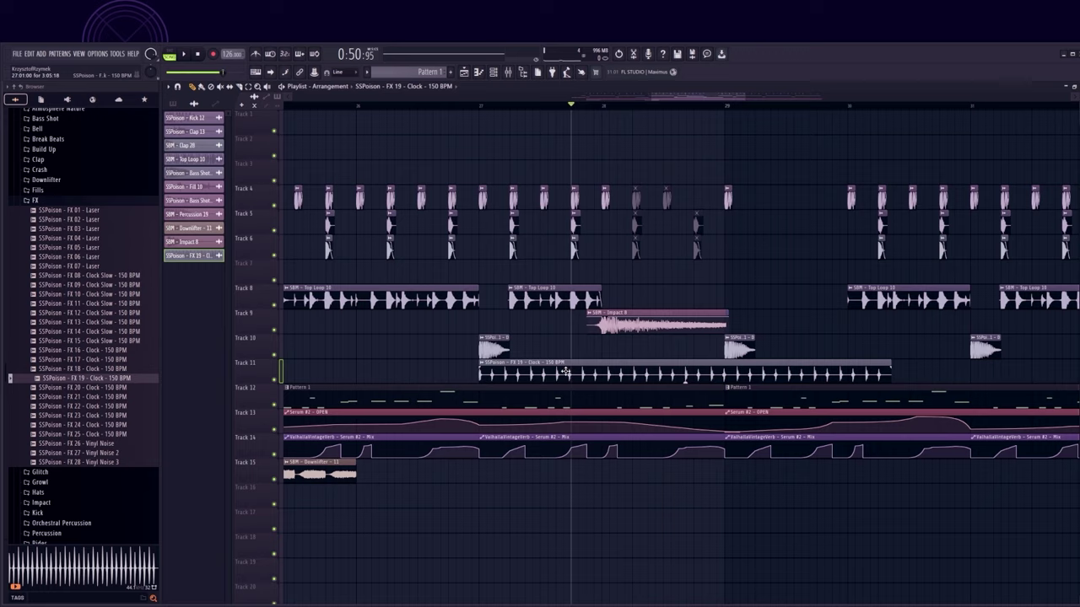
# - Create a channel pitch automation clip for the Clock sample and play back the rise
pyautogui.click(566, 372)
pyautogui.scroll(3, 565, 372)
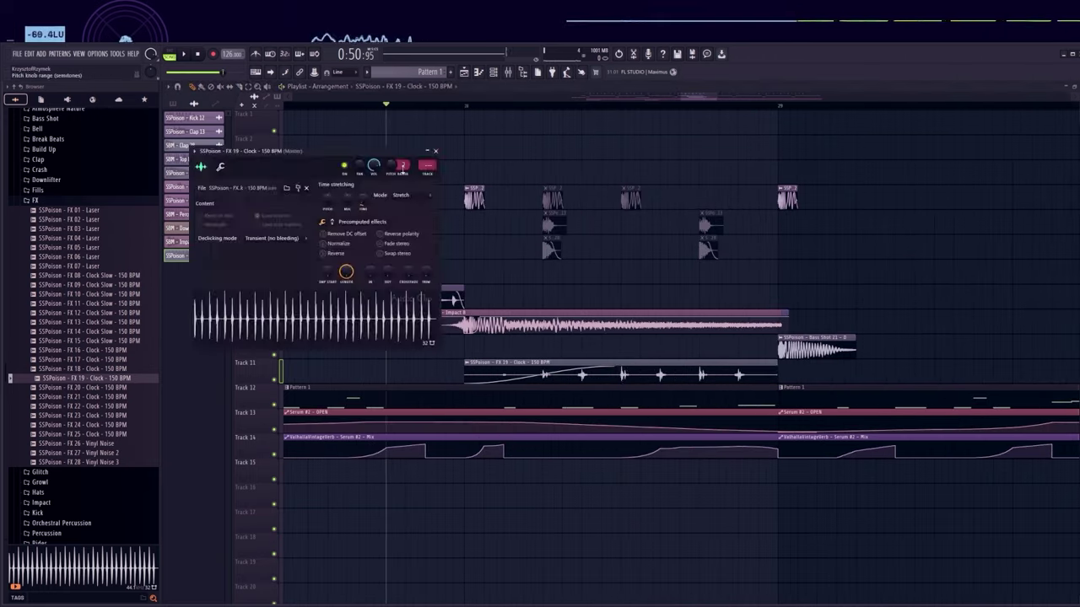
pyautogui.rightClick(402, 167)
pyautogui.click(439, 215)
pyautogui.click(435, 151)
pyautogui.press('space')
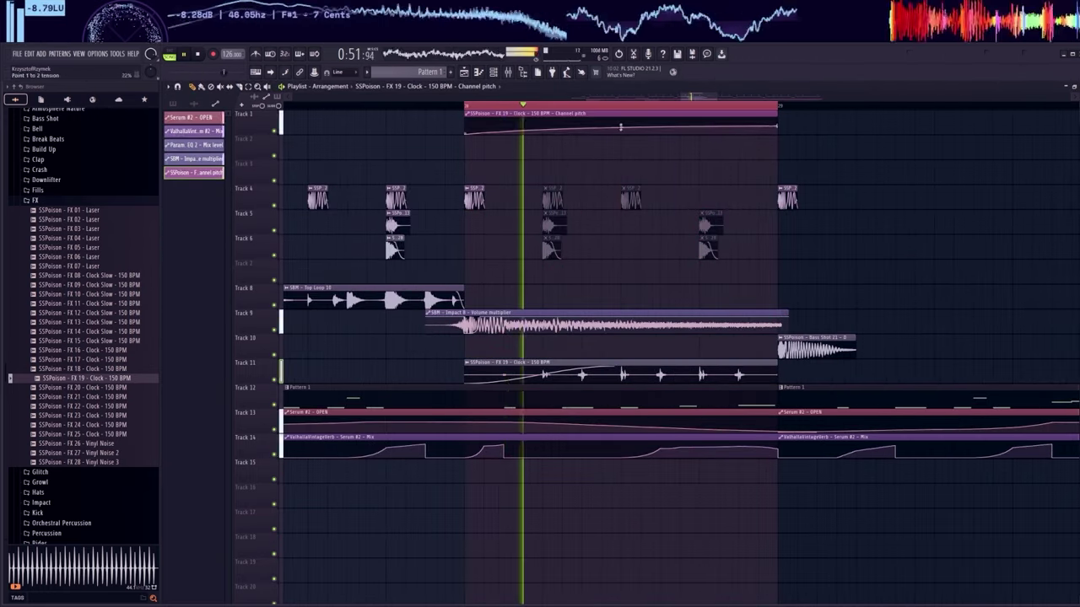
pyautogui.scroll(-3, 650, 360)
pyautogui.click(649, 371)
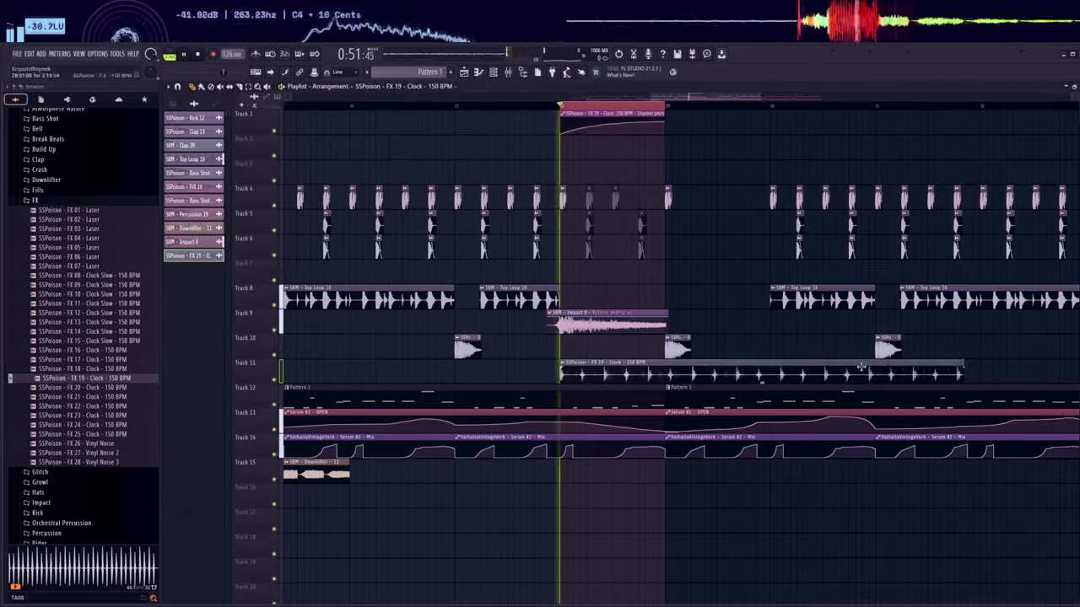
pyautogui.press('F6')
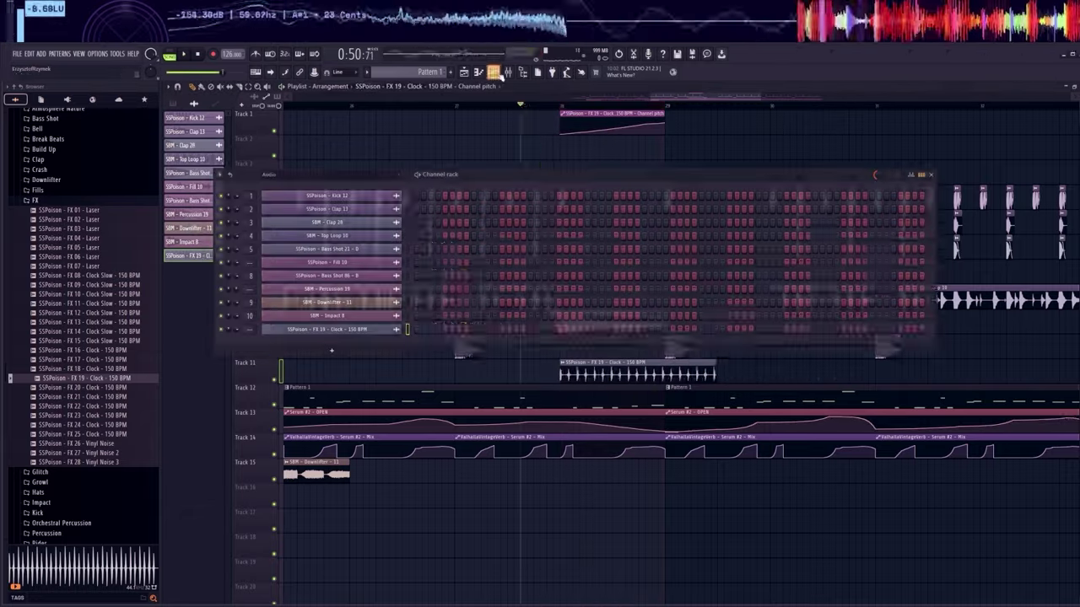
pyautogui.press('F9')
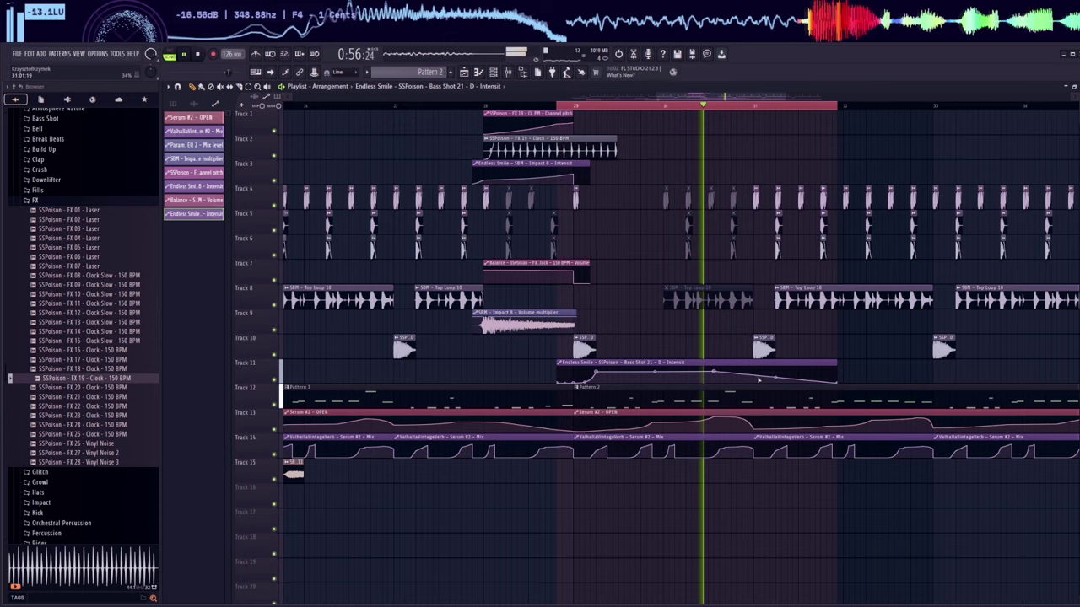
# - Drag the Bass Shot intensity automation point down to remove the curve's falling tail
pyautogui.moveTo(754, 372); pyautogui.dragTo(755, 386)
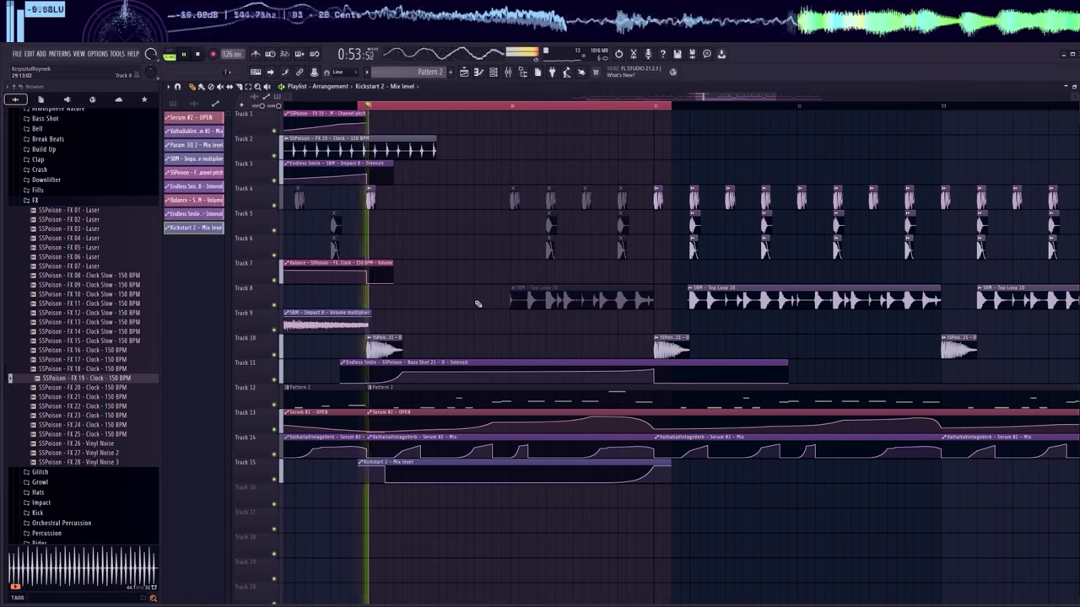
# - Bring up the Channel rack and Mixer, then close all windows to return to the Playlist
pyautogui.press('F6')
pyautogui.press('F9')
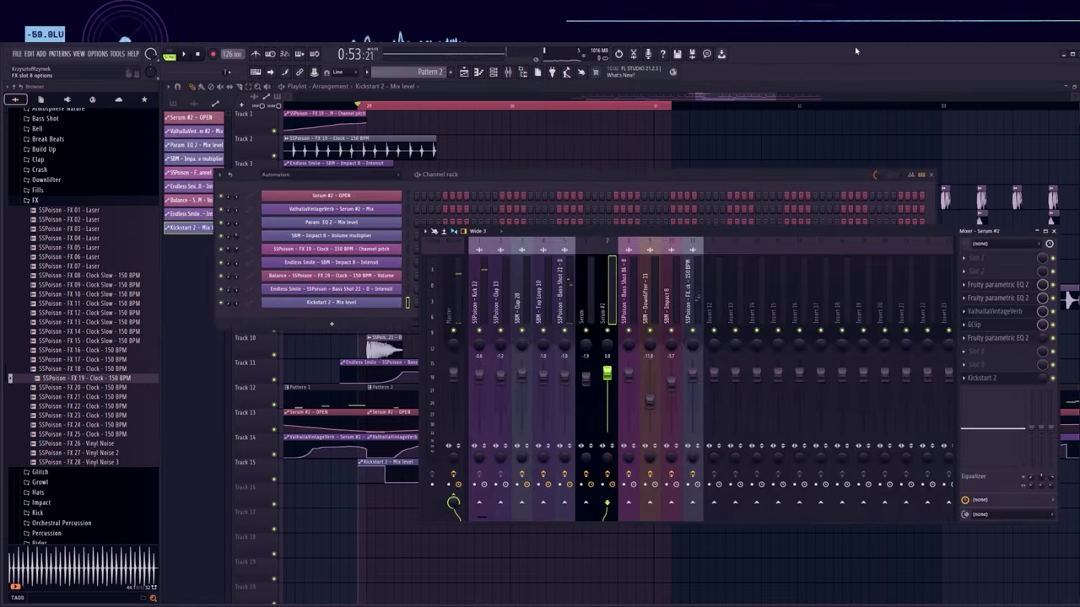
pyautogui.press('F12')
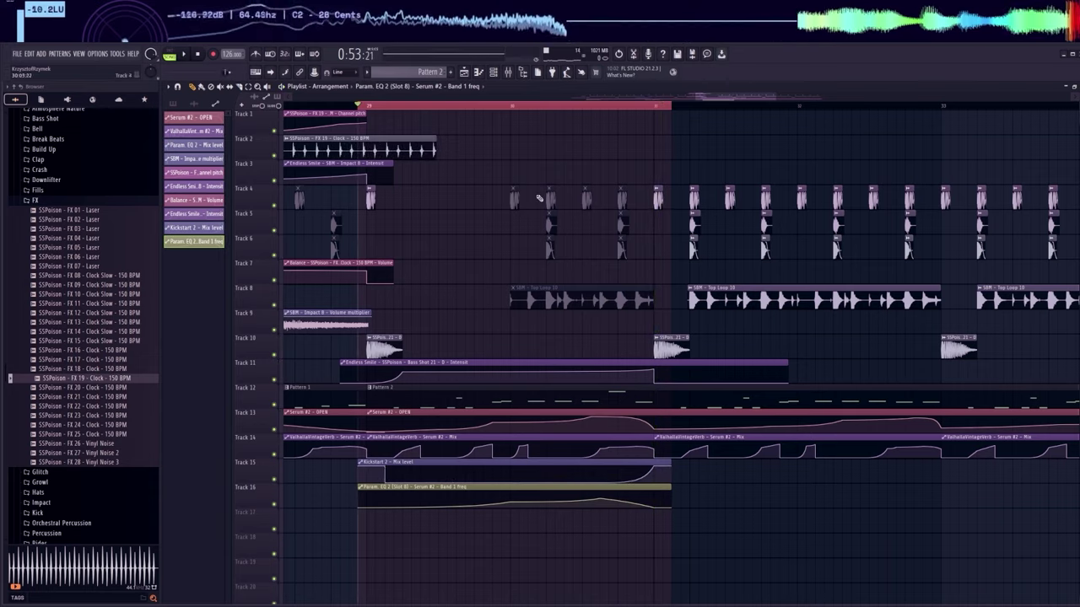
# - Zoom around the drop and restart playback from earlier bars to review it
pyautogui.scroll(-6, 488, 108)
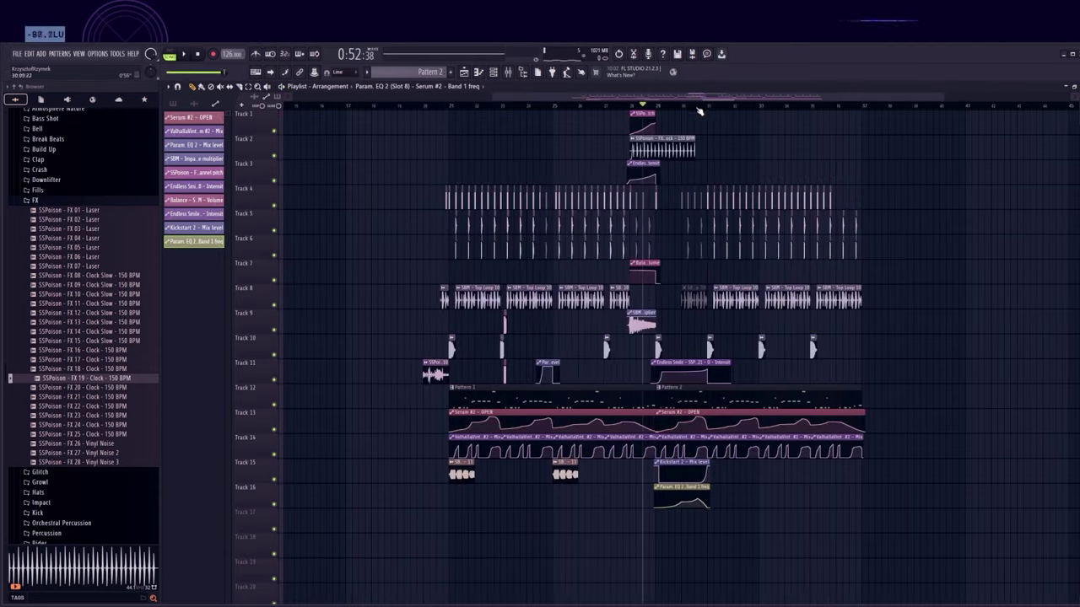
pyautogui.scroll(4, 544, 336)
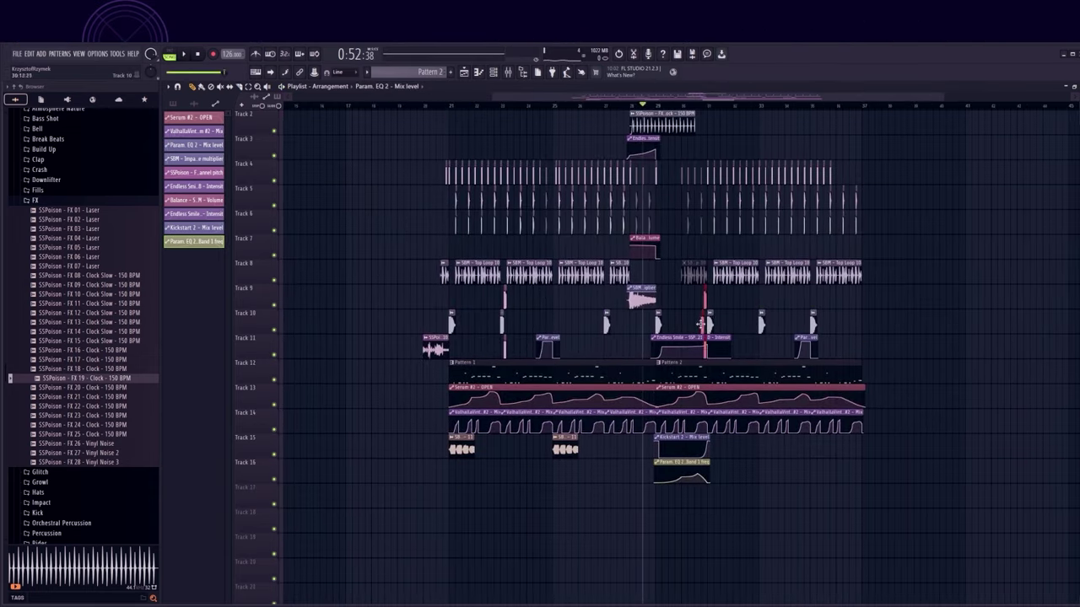
pyautogui.scroll(1, 790, 108)
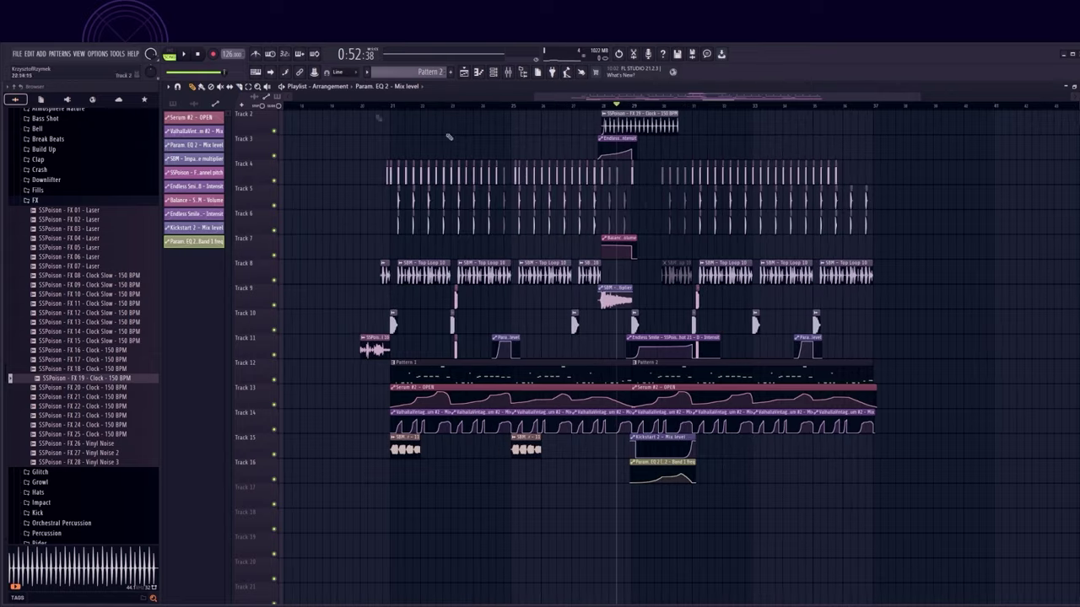
pyautogui.click(359, 105)
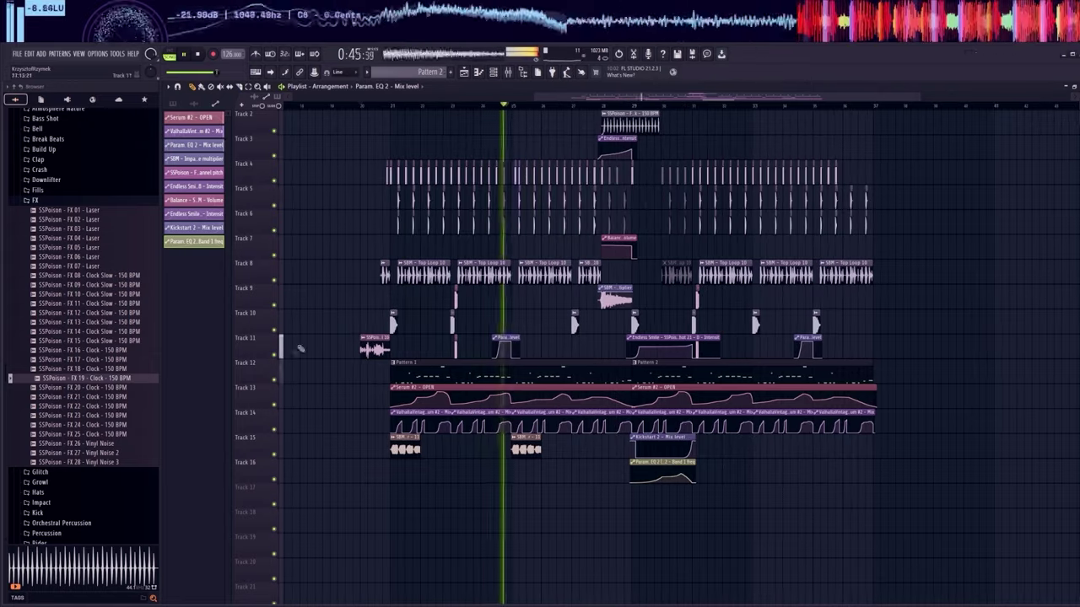
pyautogui.scroll(3, 514, 109)
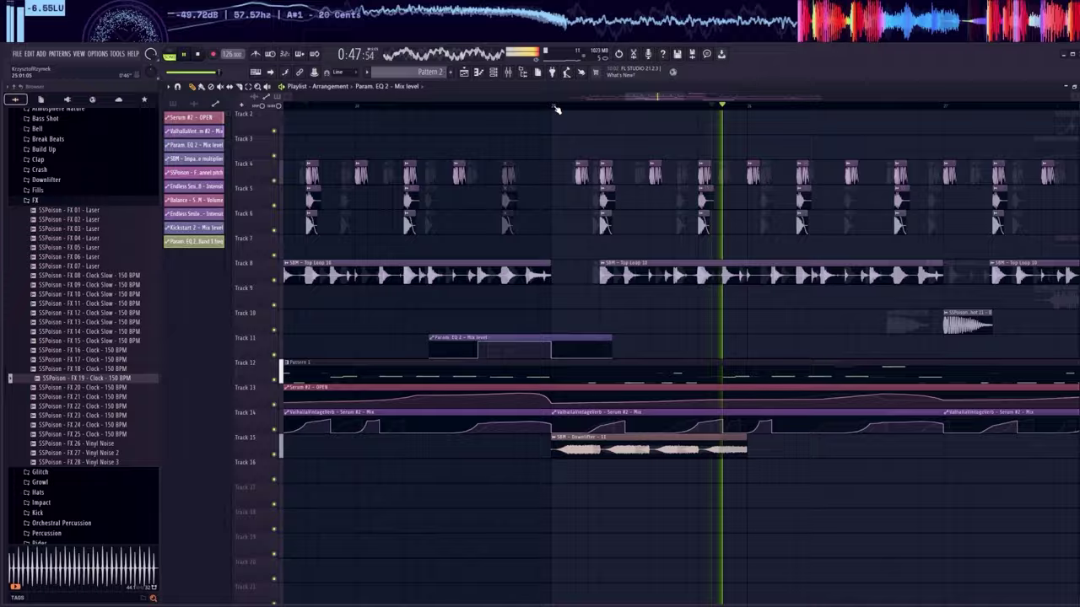
pyautogui.scroll(-3, 559, 106)
pyautogui.click(507, 108)
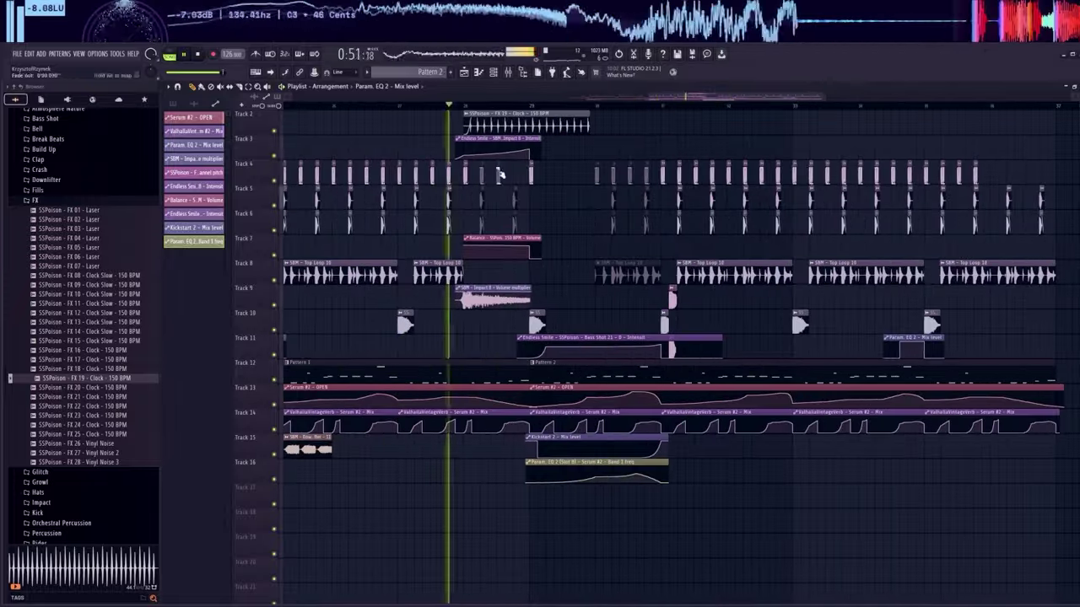
# - Place another Impact 8 clip on Track 9 after the second drop and replay from earlier
pyautogui.scroll(1, 510, 147)
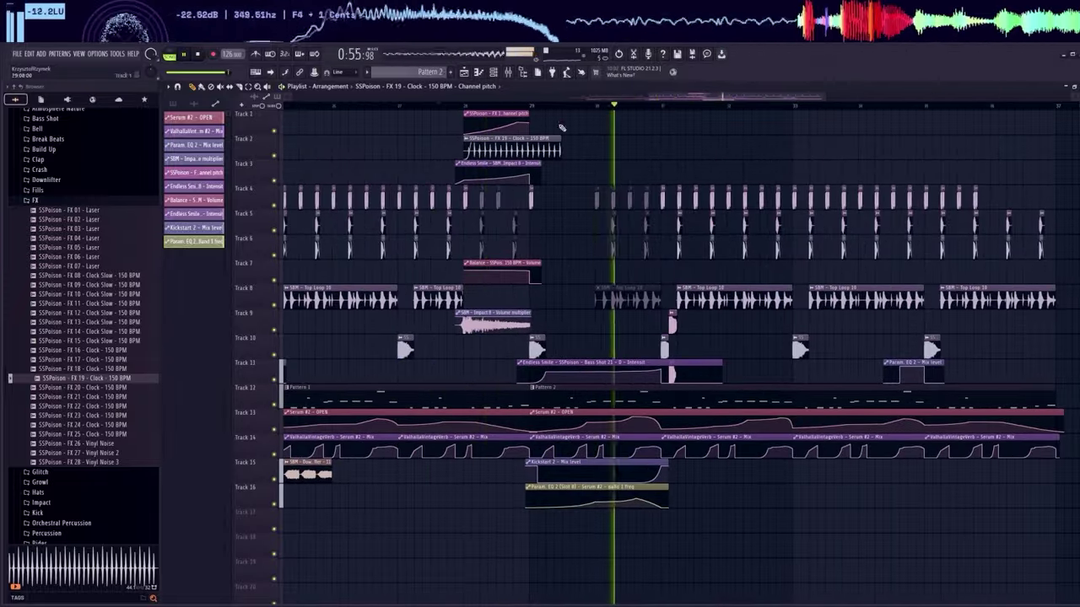
pyautogui.scroll(-4, 561, 126)
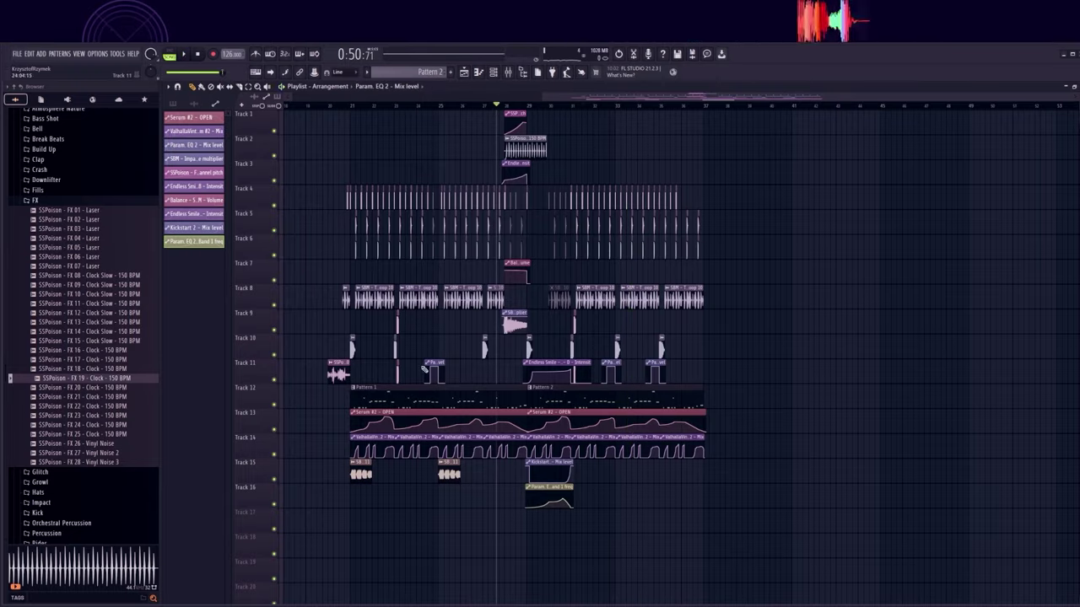
pyautogui.click(673, 317)
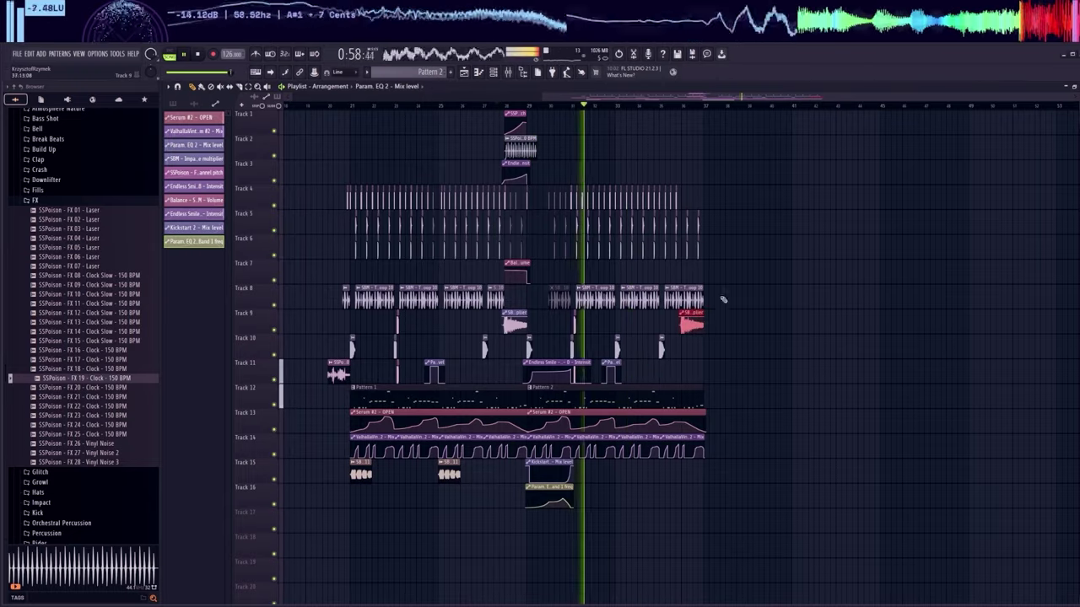
pyautogui.scroll(6, 610, 288)
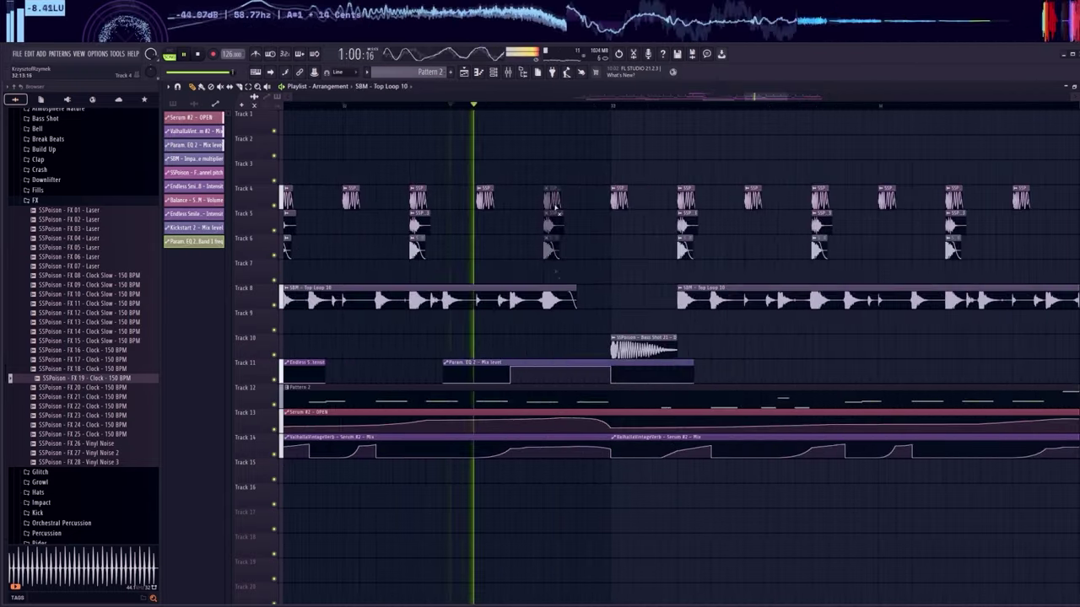
pyautogui.scroll(-8, 596, 103)
pyautogui.click(330, 110)
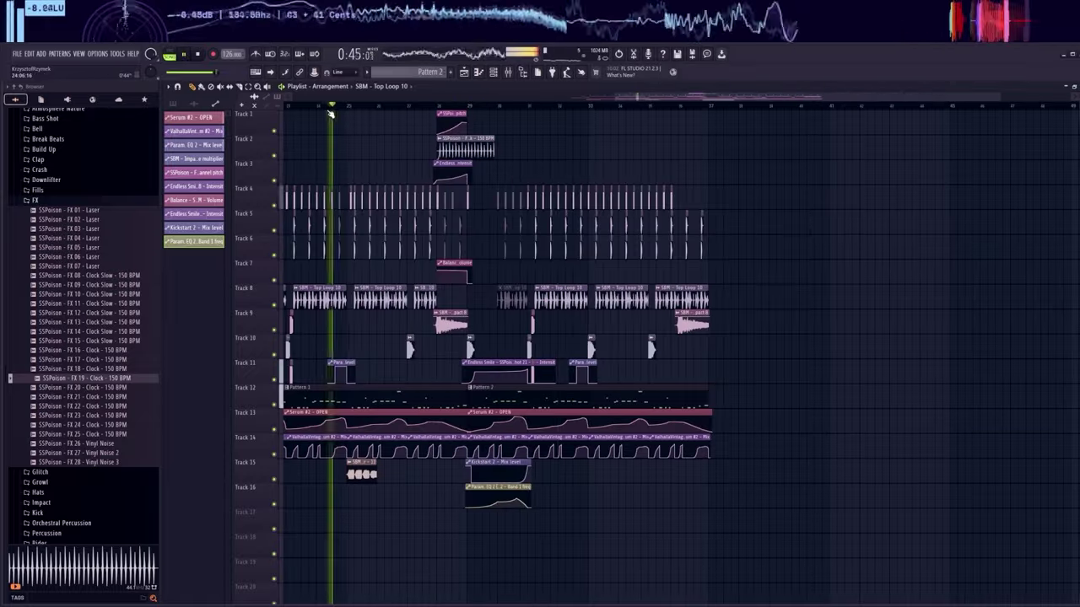
pyautogui.scroll(2, 331, 112)
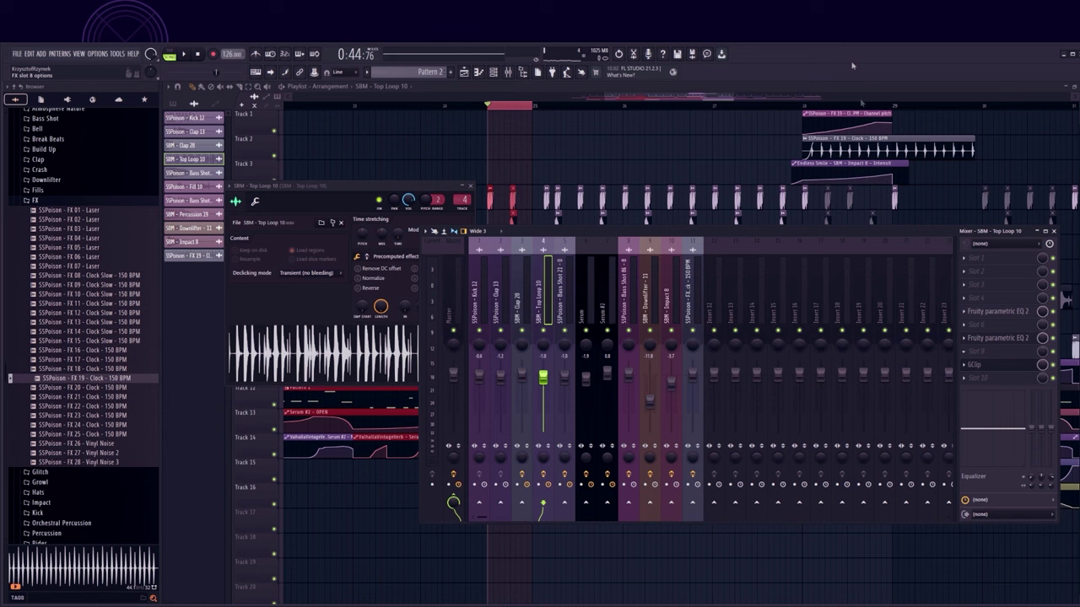
# - Open the Fruity Parametric EQ 2 on the Top Loop 10 insert and play to audition it
pyautogui.click(998, 312)
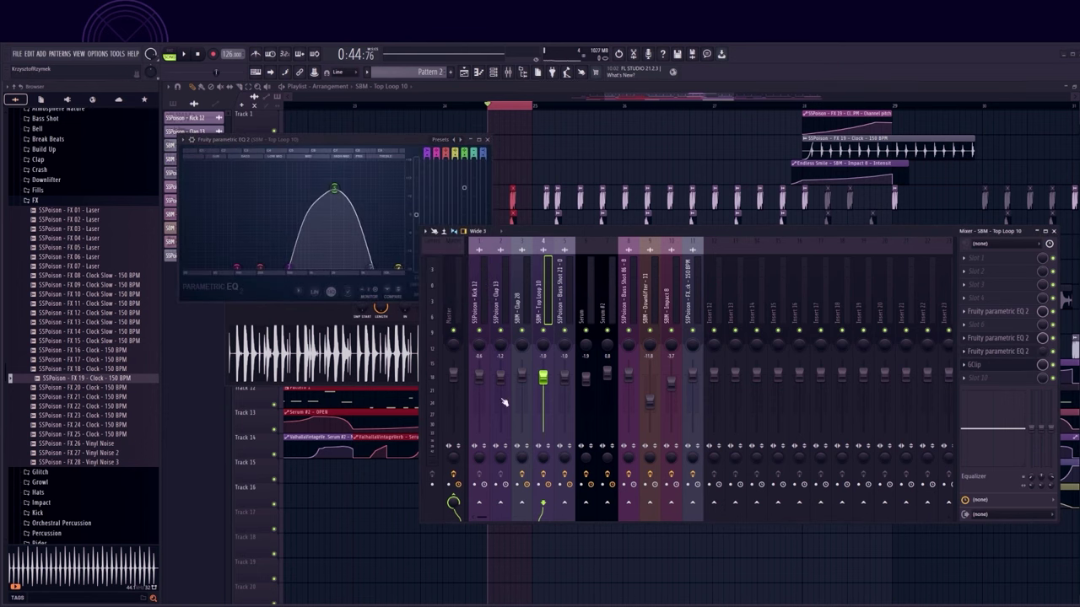
pyautogui.press('space')
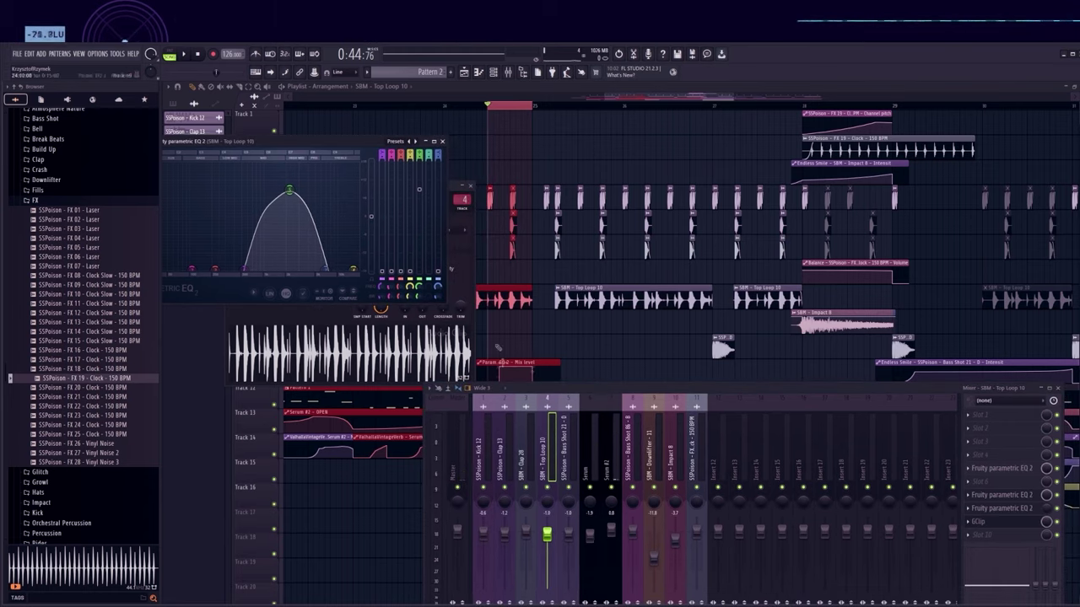
pyautogui.press('space')
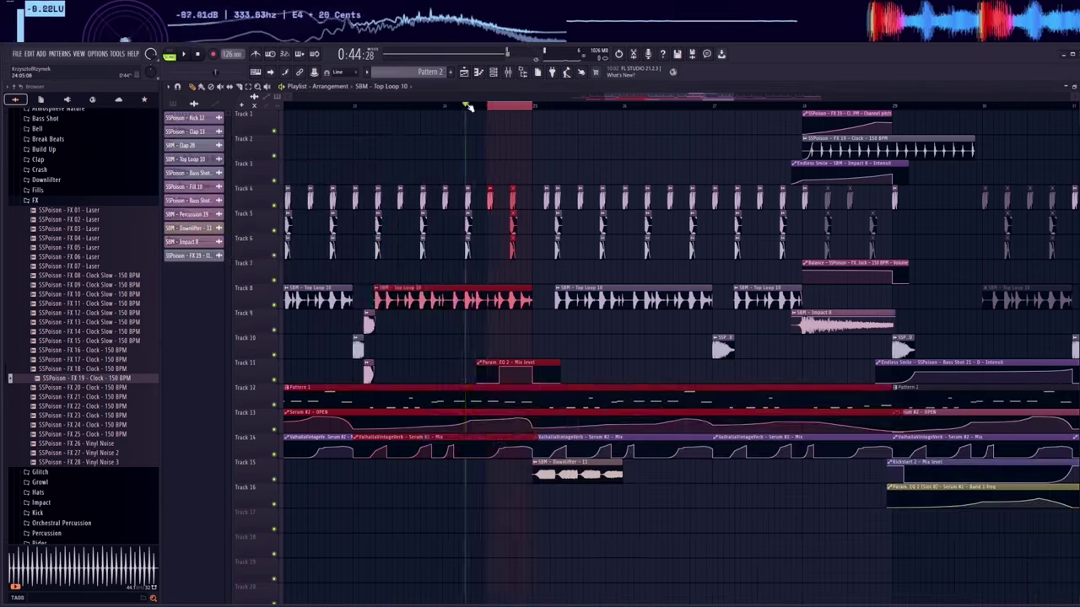
# - Stop playback and drag SSPoison Riser 08 from the Riser folder onto Track 18 ending at the drop
pyautogui.scroll(-5, 494, 108)
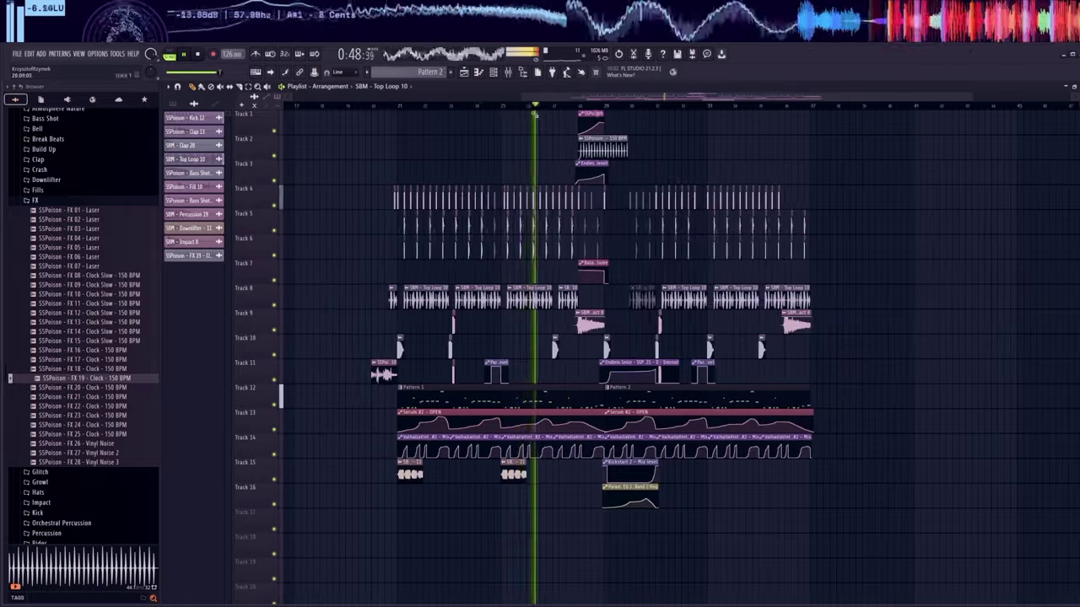
pyautogui.scroll(-2, 493, 108)
pyautogui.press('space')
pyautogui.click(34, 200)
pyautogui.scroll(2, 51, 346)
pyautogui.click(38, 348)
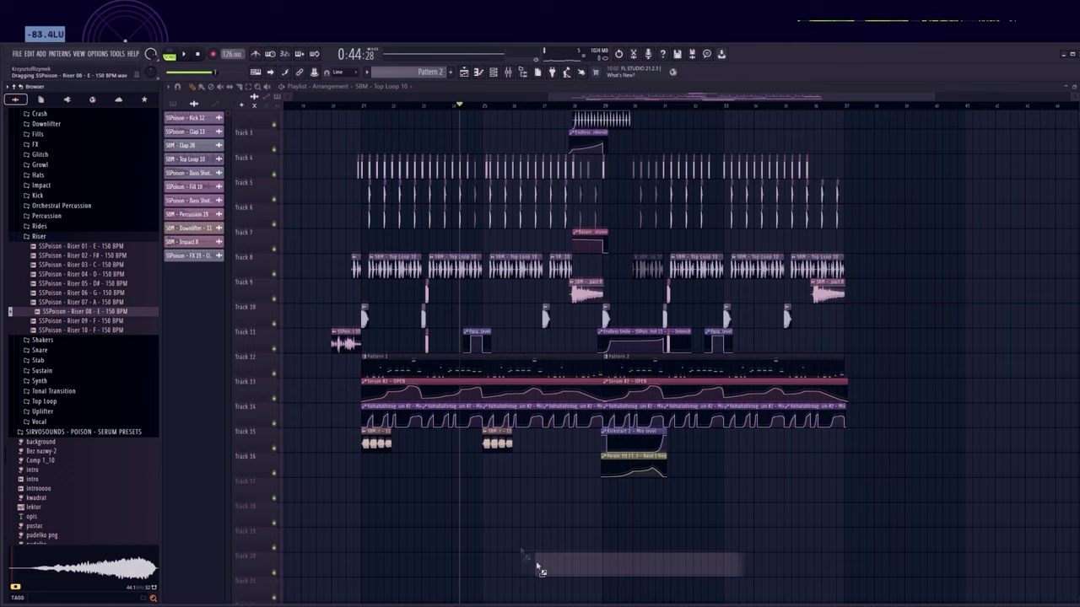
pyautogui.moveTo(84, 309); pyautogui.dragTo(363, 508)
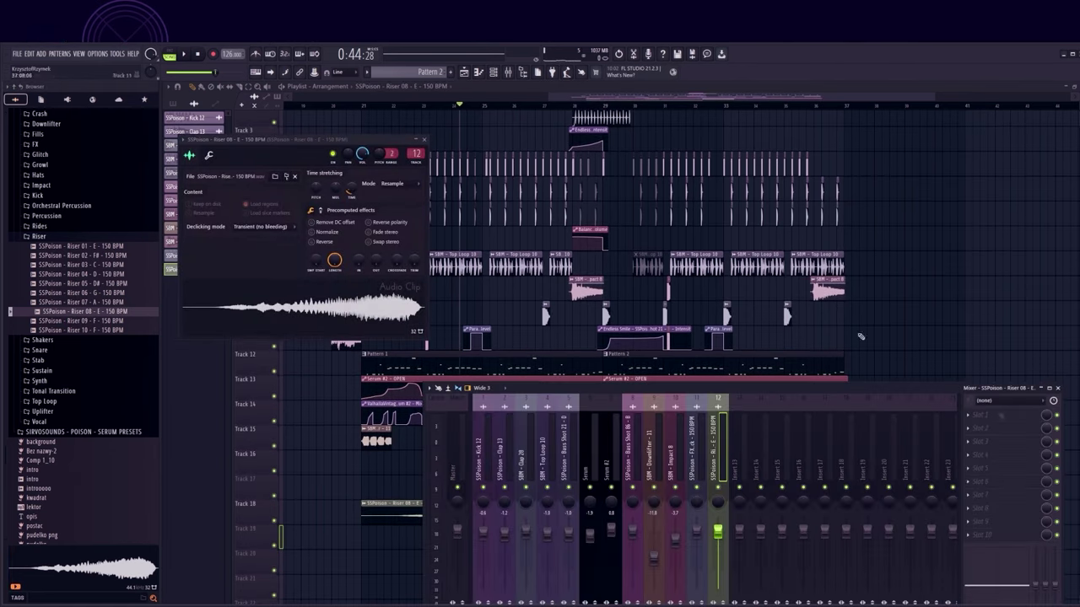
# - Play the build-up from bar 25 into the drop to hear the new riser
pyautogui.press('space')
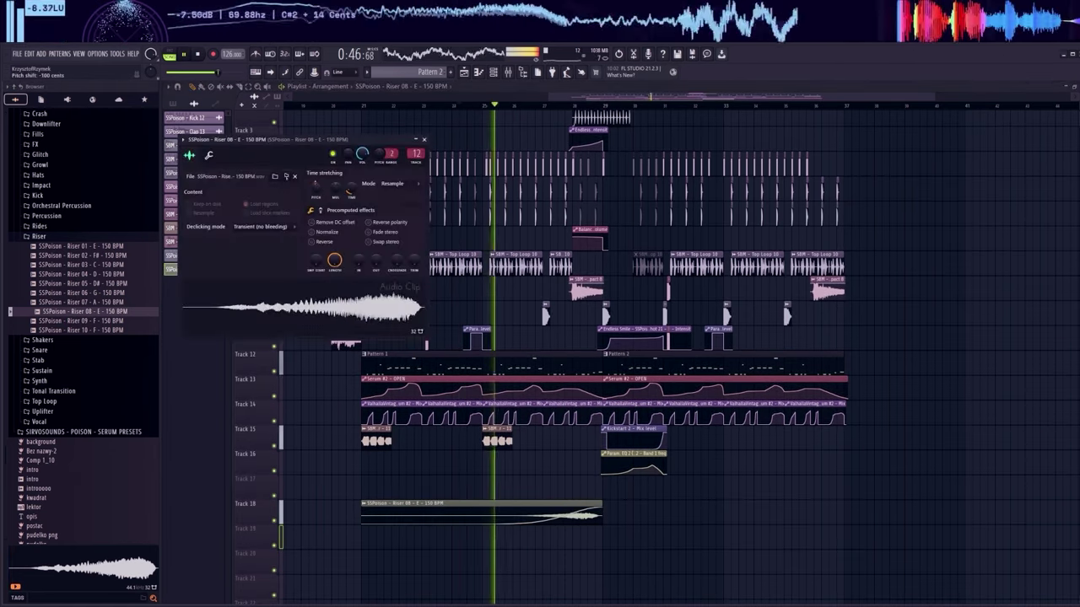
pyautogui.click(485, 105)
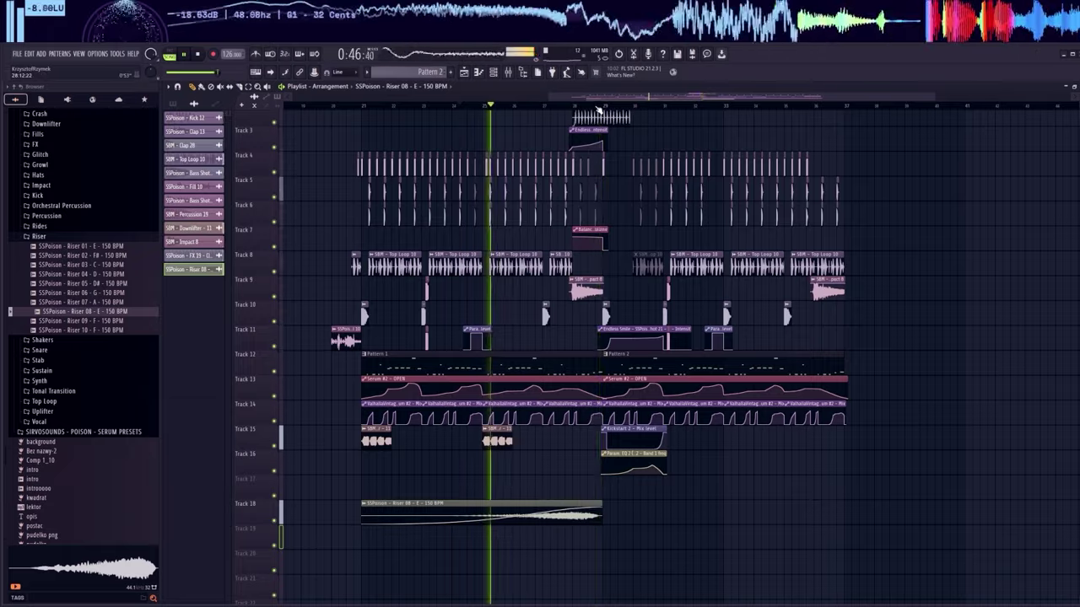
pyautogui.scroll(3, 599, 105)
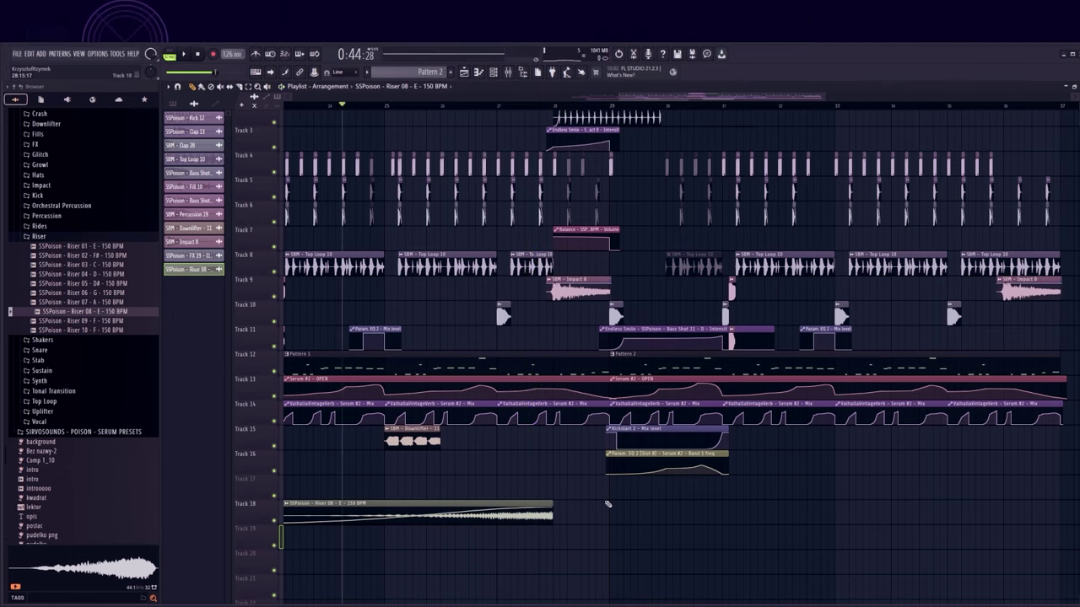
pyautogui.press('space')
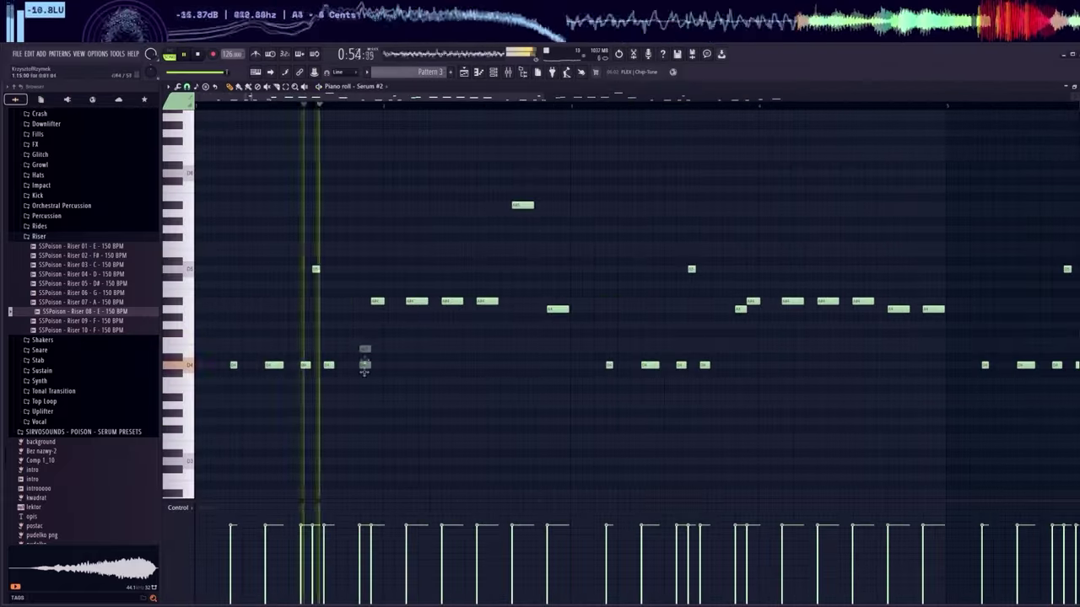
# - Move two Serum #2 Pattern 3 notes down, add a new note, and return to the Playlist
pyautogui.moveTo(452, 301); pyautogui.dragTo(452, 397)
pyautogui.moveTo(487, 301); pyautogui.dragTo(486, 397)
pyautogui.click(522, 382)
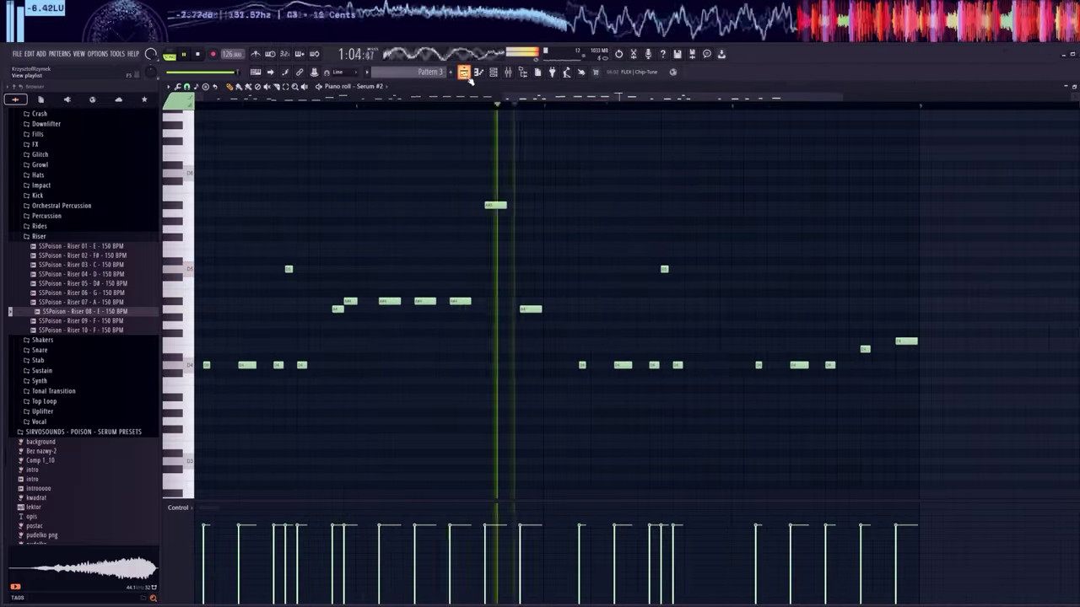
pyautogui.press('F5')
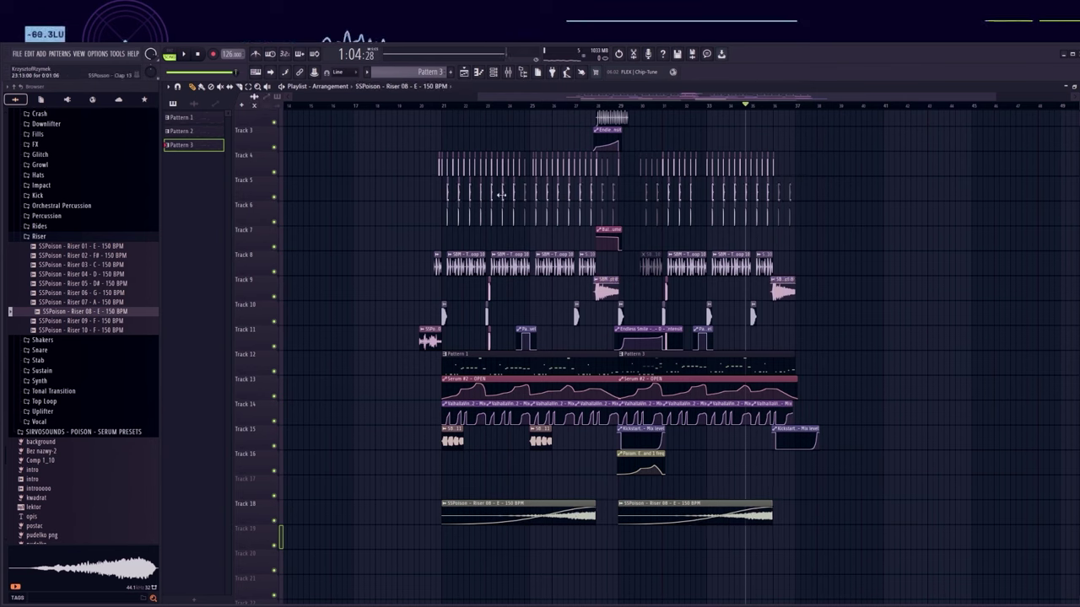
# - Preview open hats and paint SBM Open Hat 25 hits across both drops on Track 19
pyautogui.scroll(10, 84, 253)
pyautogui.click(64, 351)
pyautogui.scroll(-4, 69, 319)
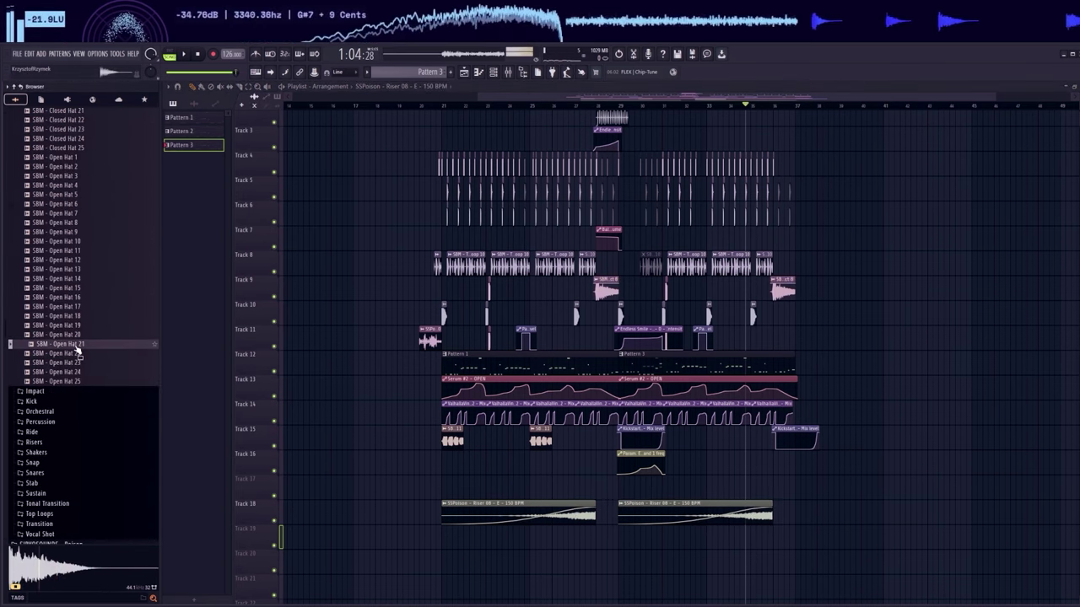
pyautogui.moveTo(689, 458); pyautogui.dragTo(824, 489)
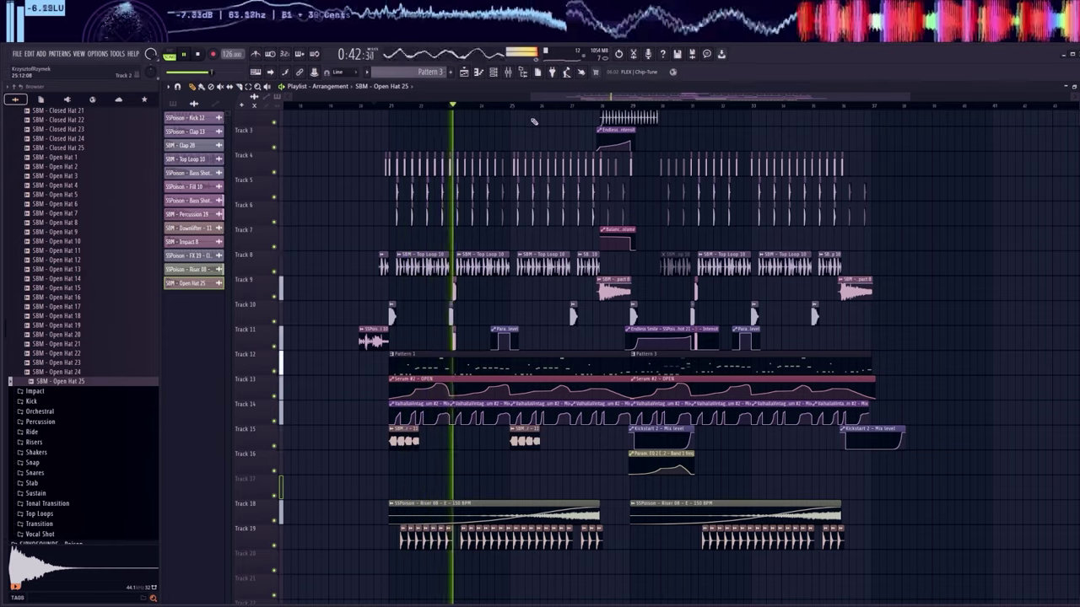
pyautogui.scroll(15, 59, 245)
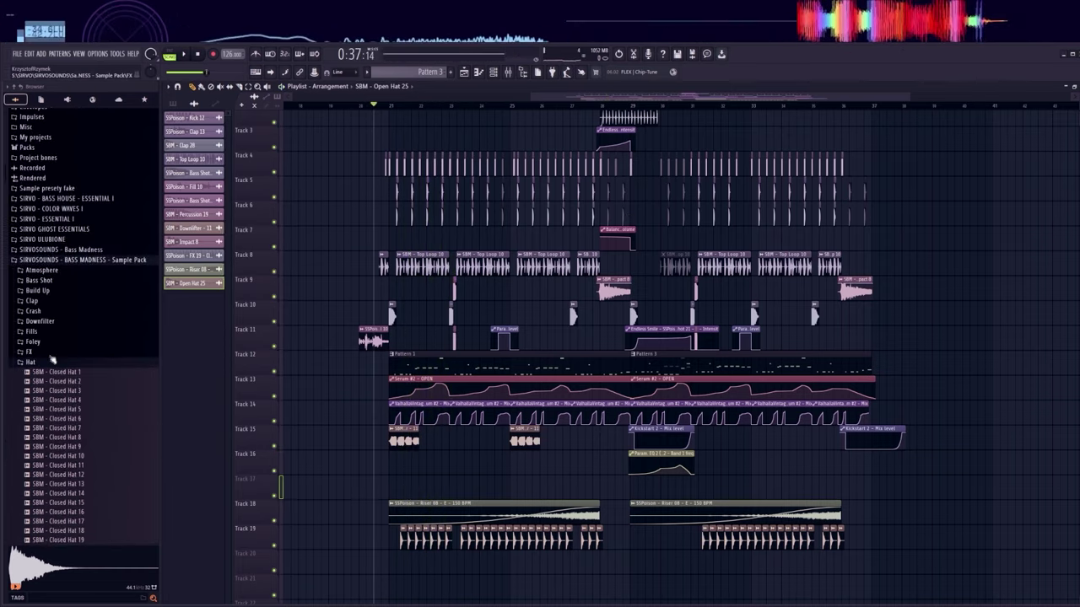
# - Load Endless Smile on the Riser 08 mixer insert and set the Clock clip's stretch mode to Auto
pyautogui.click(49, 363)
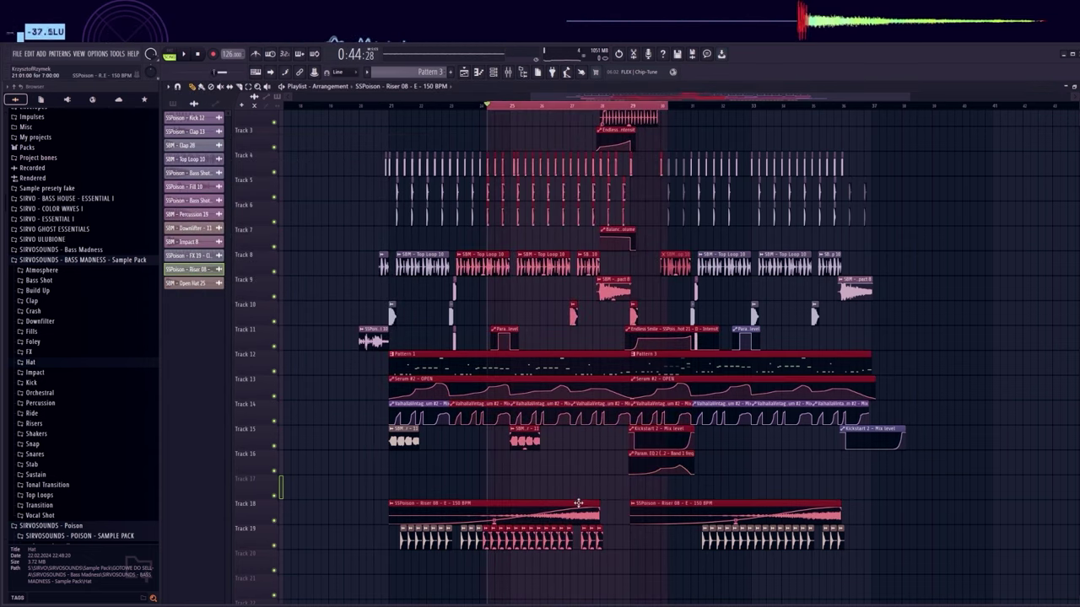
pyautogui.doubleClick(578, 503)
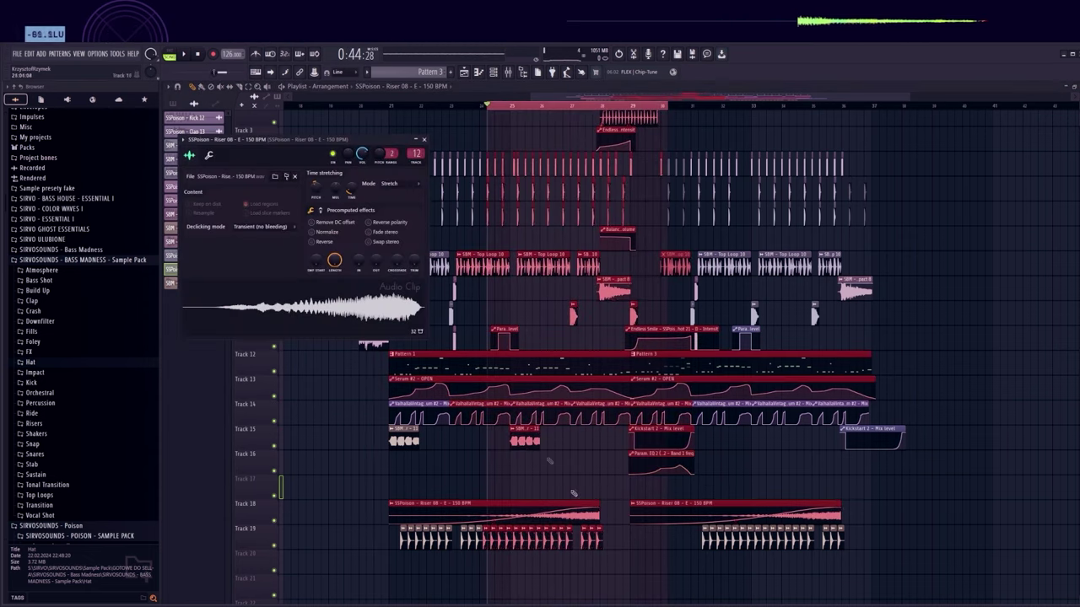
pyautogui.click(515, 74)
pyautogui.press('space')
pyautogui.click(985, 456)
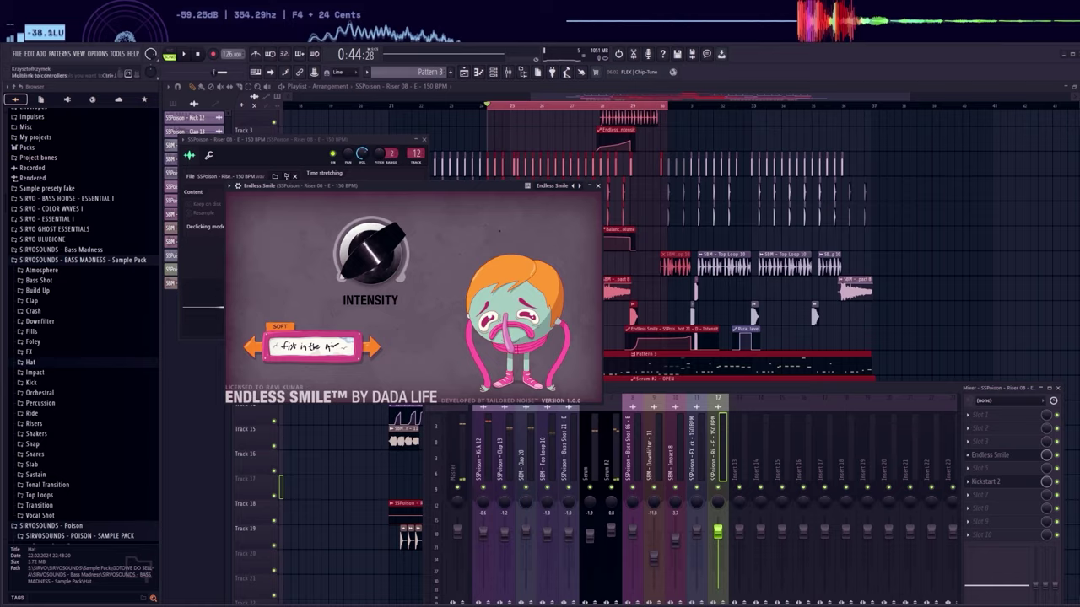
pyautogui.press('F12')
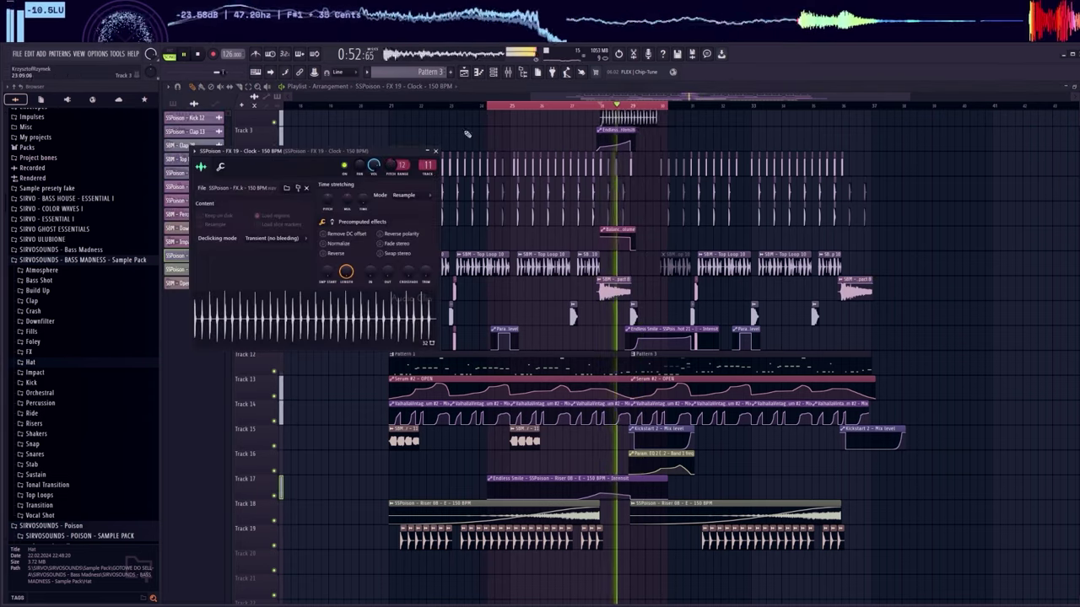
pyautogui.click(355, 210)
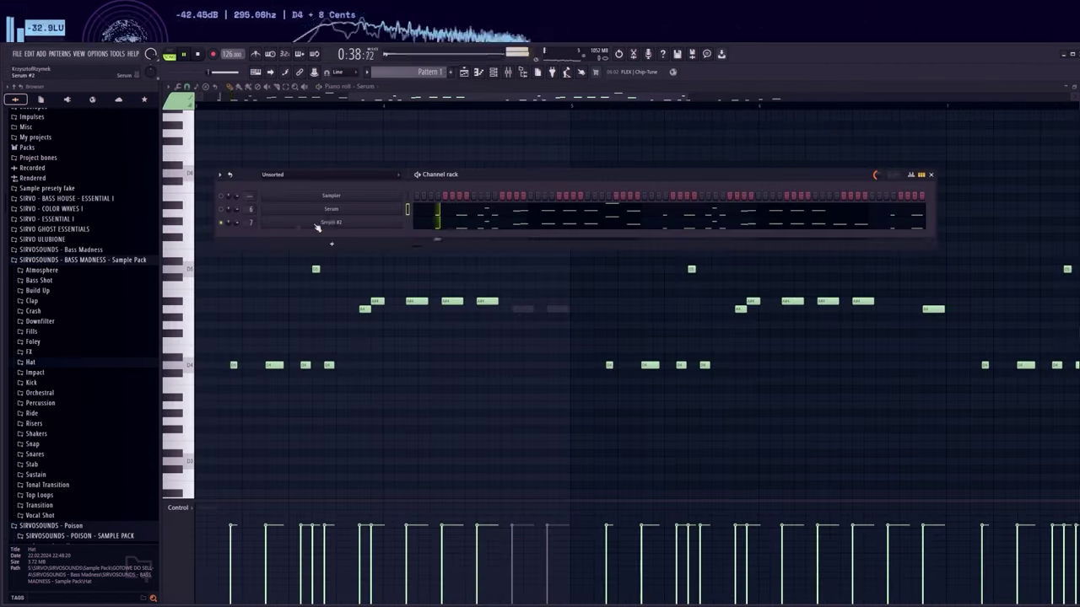
# - Open Serum #2 and raise the Pitch Bend automation's low point so the line stays flat at the top
pyautogui.click(324, 225)
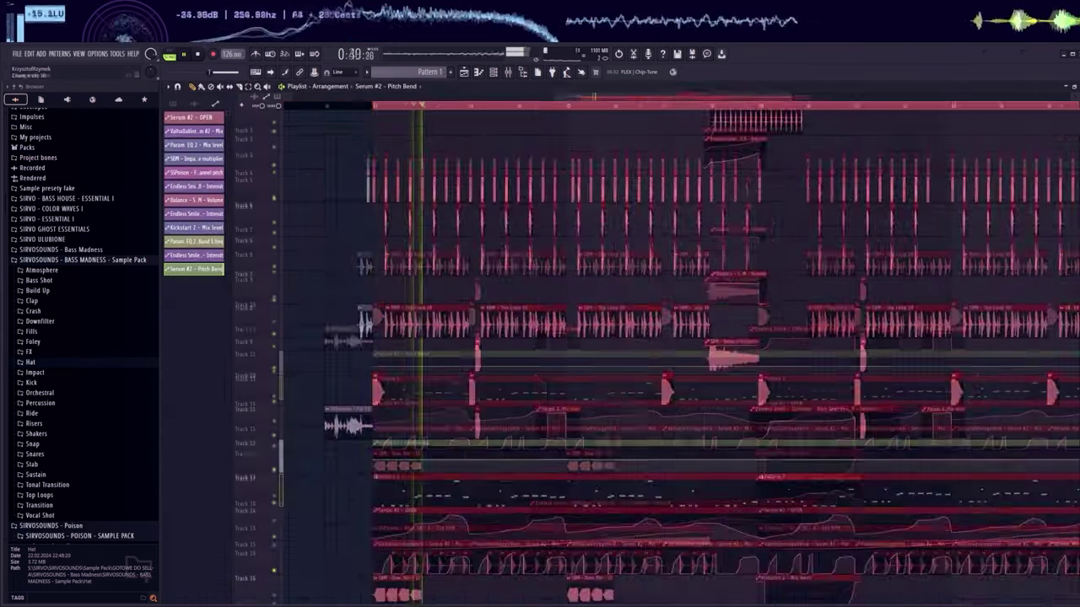
pyautogui.scroll(6, 405, 321)
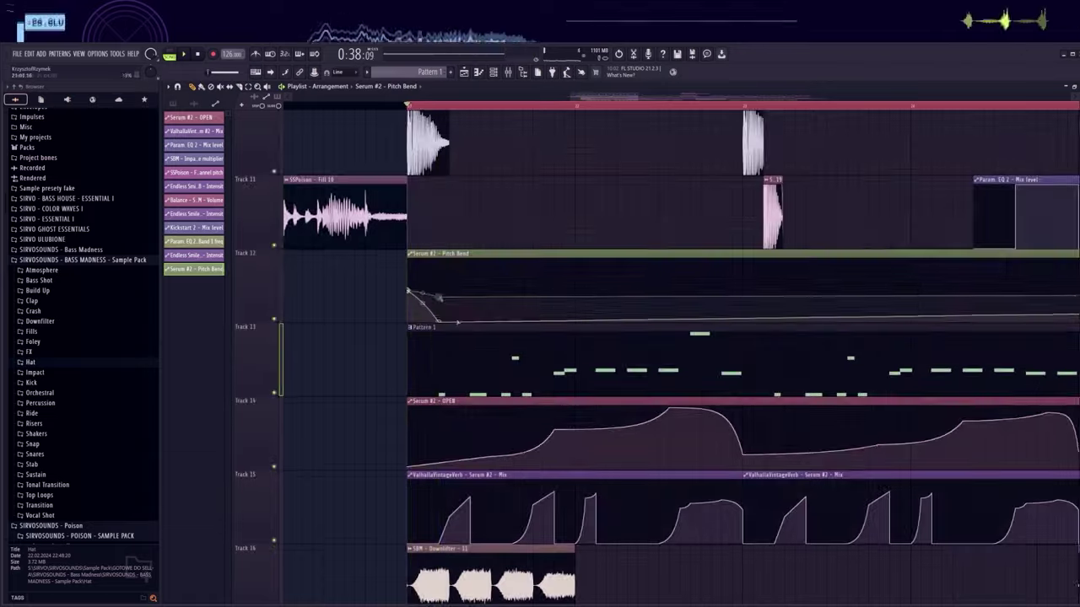
pyautogui.moveTo(438, 297); pyautogui.dragTo(470, 291)
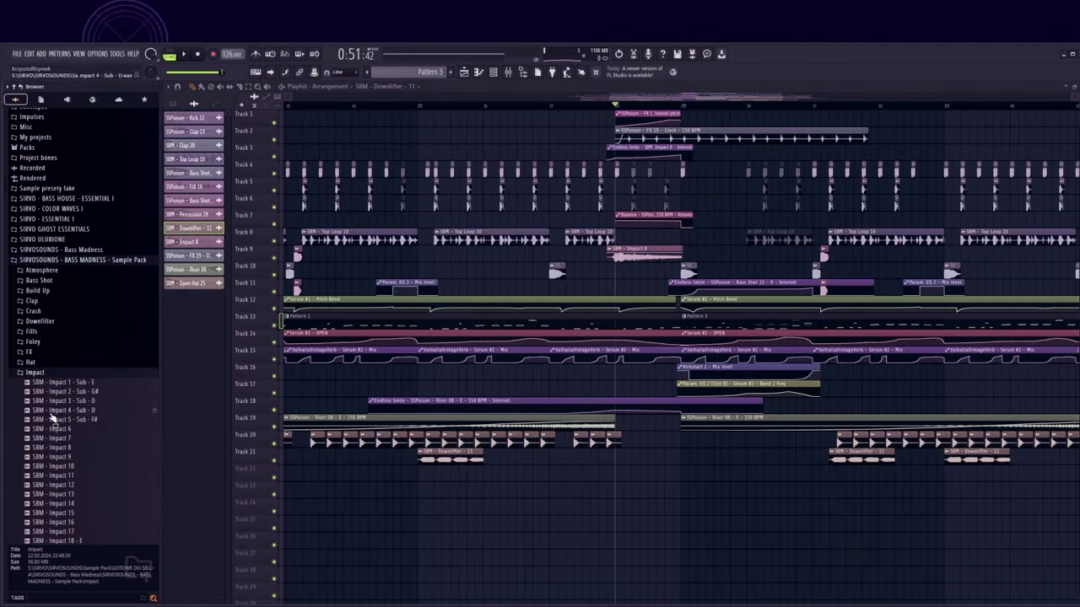
# - Preview SBM - Impact 3 - Sub - D, place it on Track 21 at the drop, and play it
pyautogui.click(51, 413)
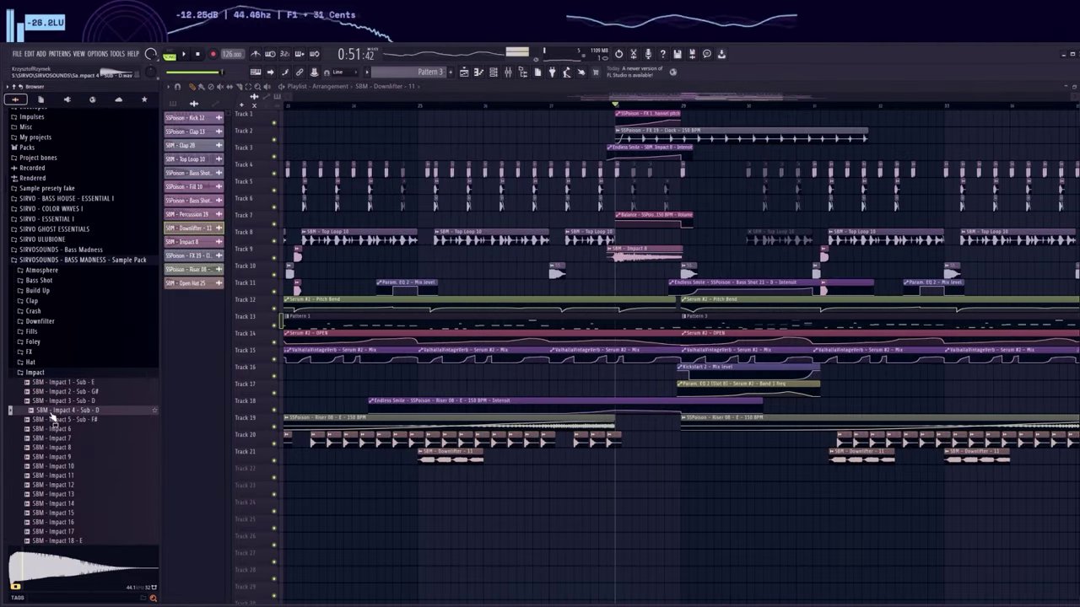
pyautogui.click(54, 403)
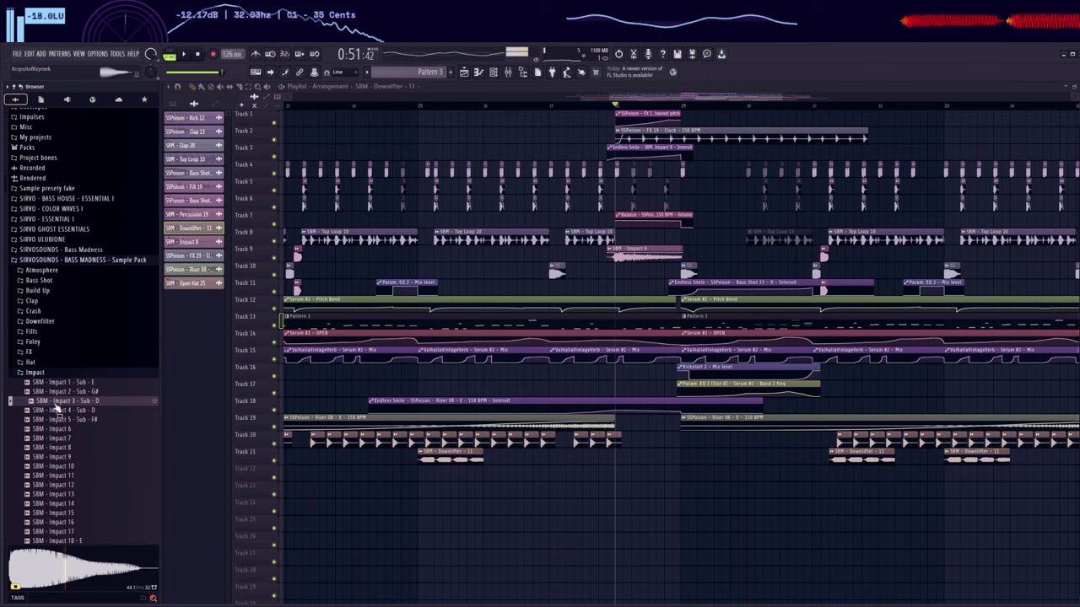
pyautogui.moveTo(56, 408); pyautogui.dragTo(717, 456)
pyautogui.scroll(2, 717, 251)
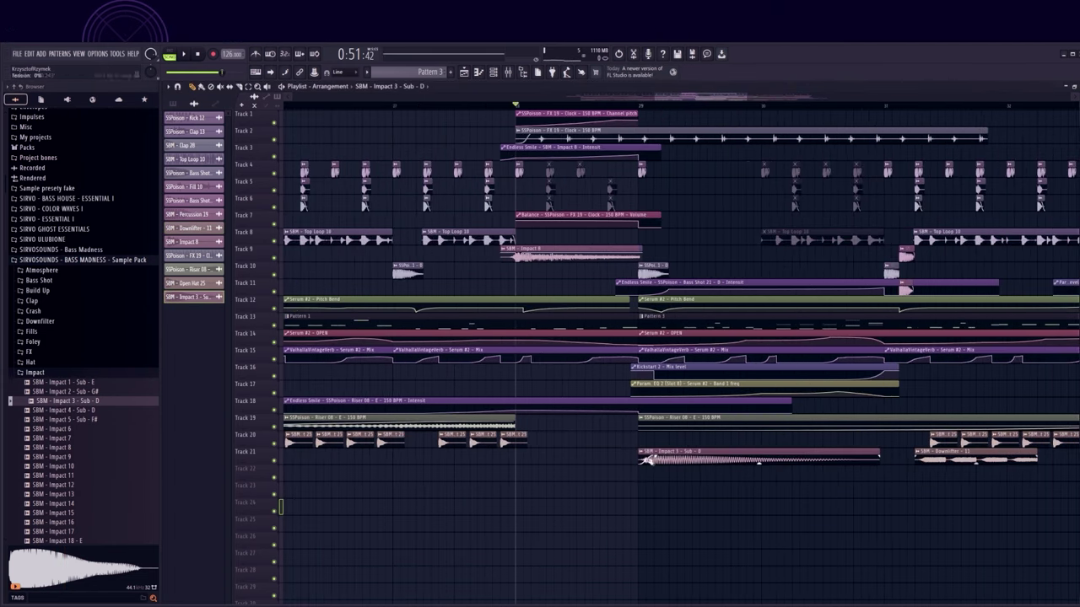
pyautogui.press('space')
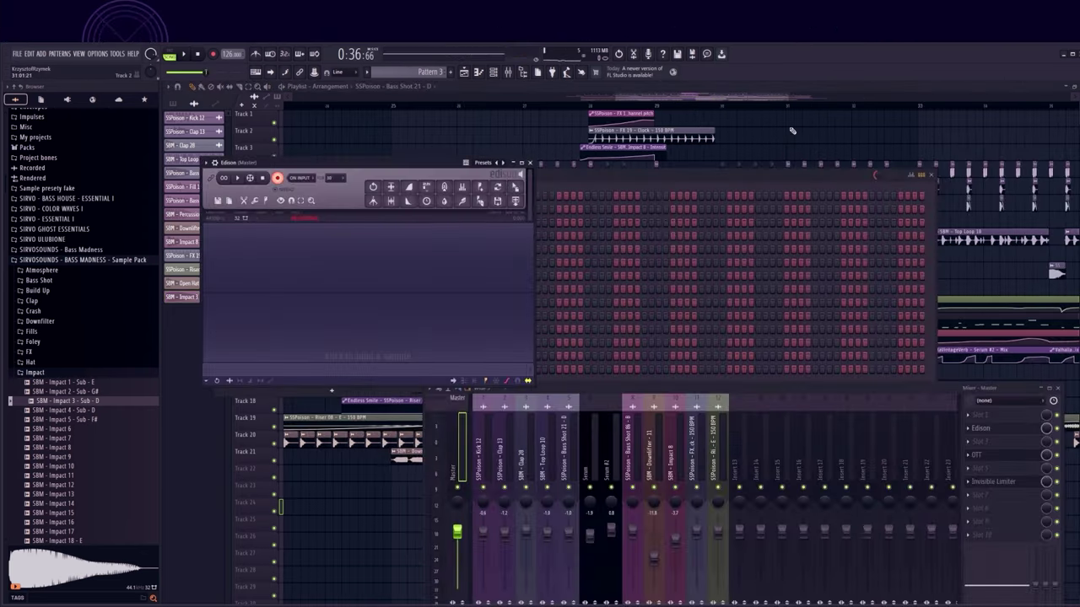
# - Open Edison on the Mixer's Master insert and play the new recorded clip on Track 9
pyautogui.press('F12')
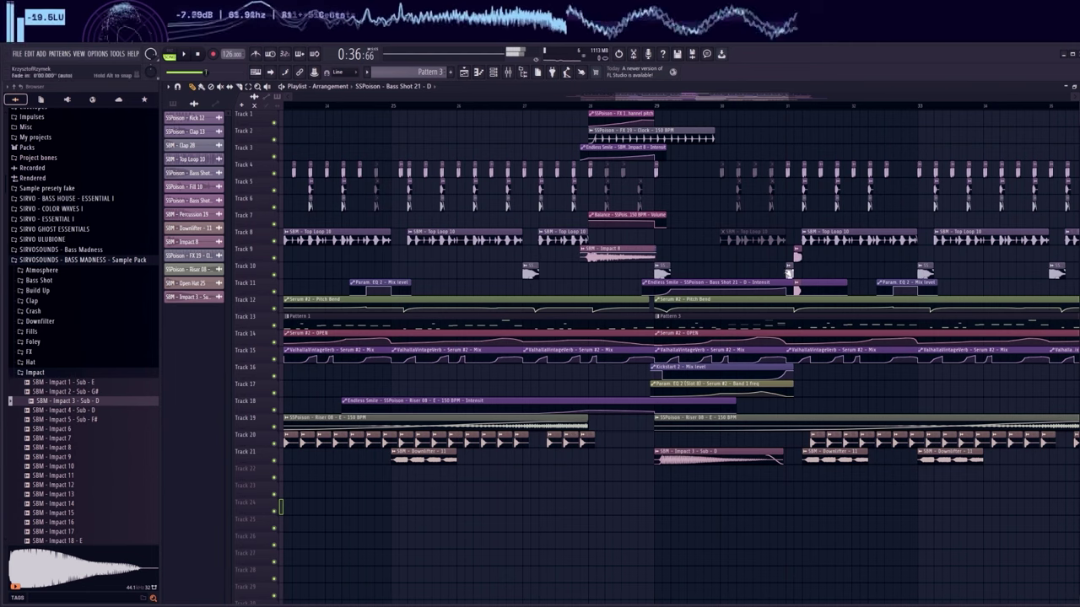
pyautogui.press('F6')
pyautogui.click(508, 72)
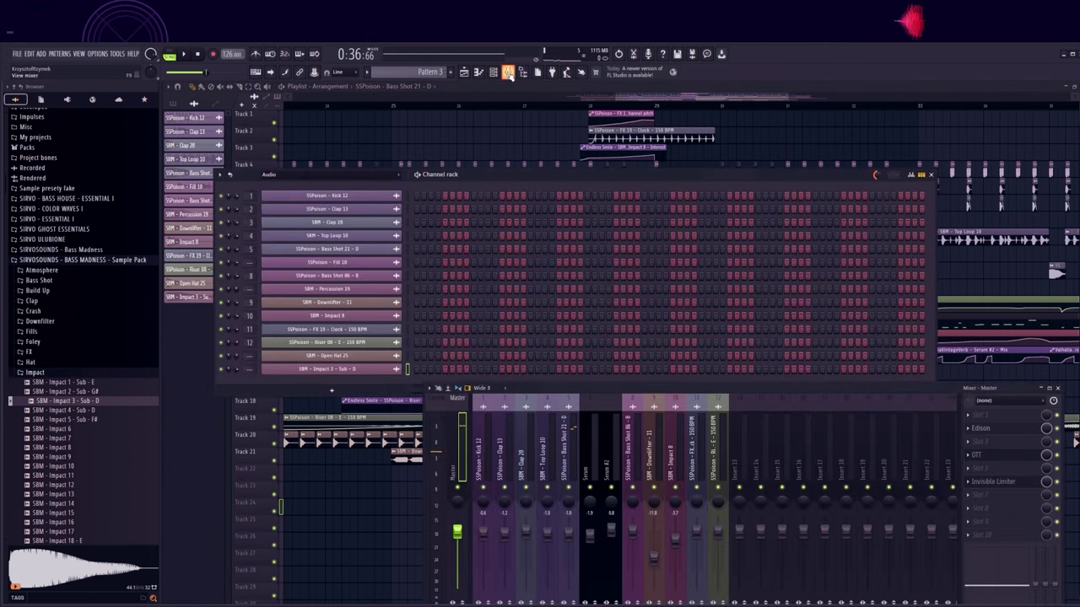
pyautogui.click(1003, 429)
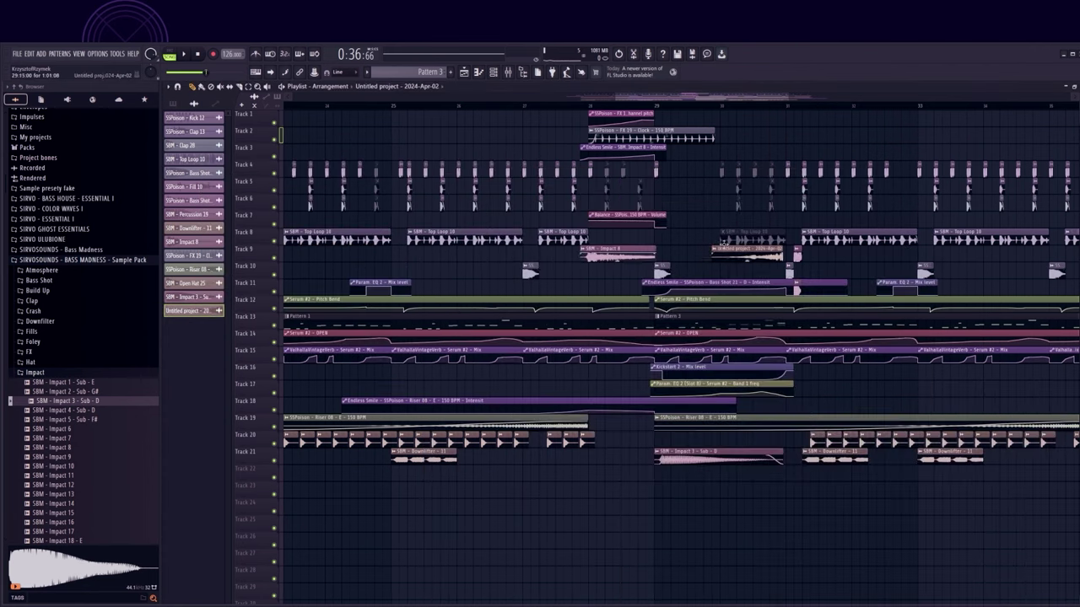
pyautogui.press('space')
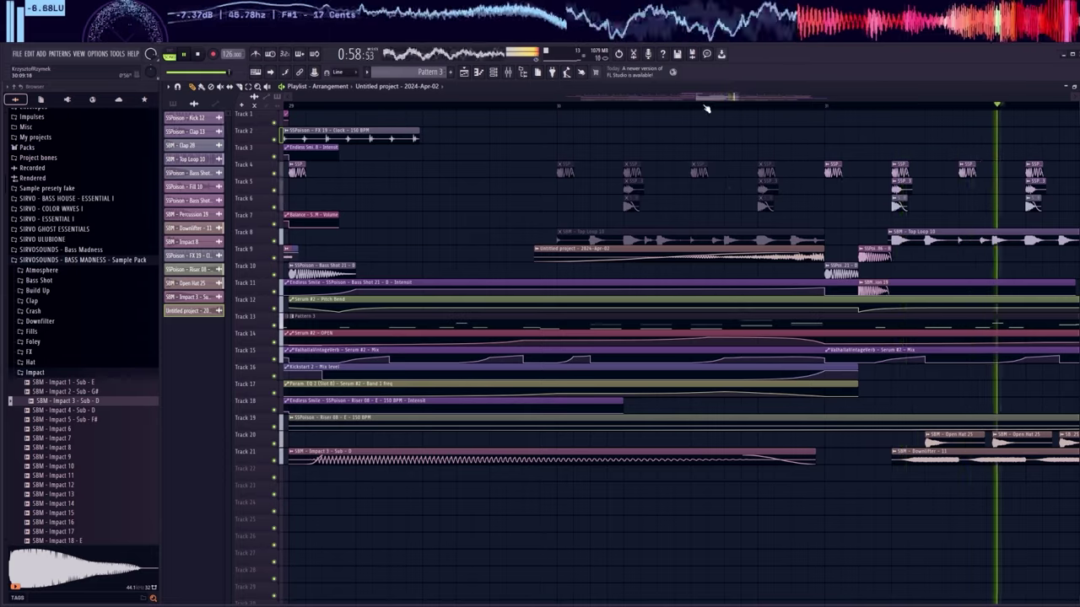
# - Drop the vocal chop sample onto the playlist and add Kickstart to its mixer channel
pyautogui.scroll(-3, 707, 108)
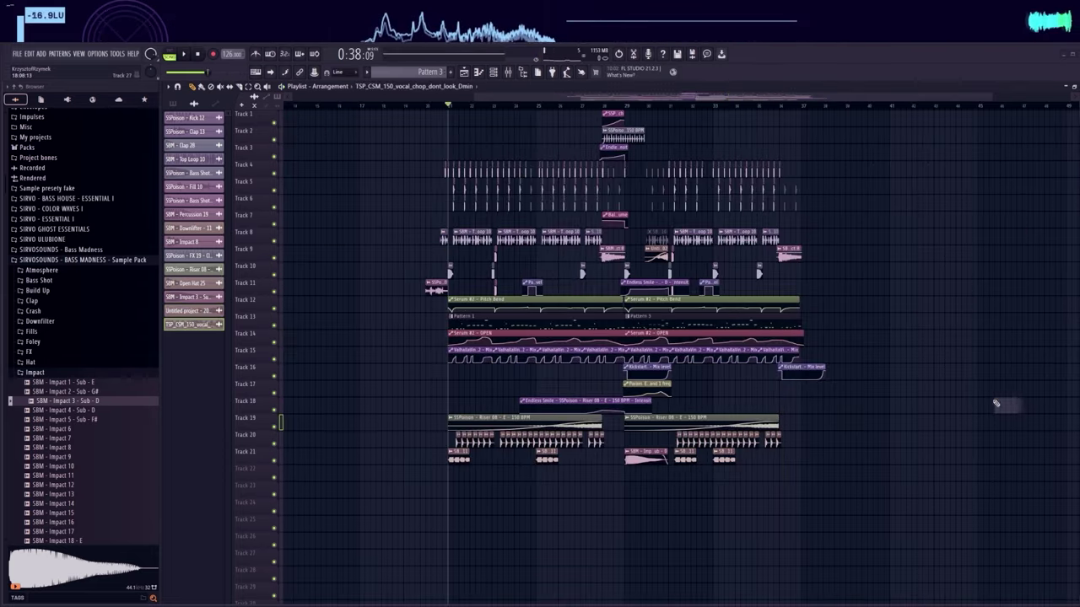
pyautogui.moveTo(1017, 404); pyautogui.dragTo(474, 485)
pyautogui.doubleClick(474, 484)
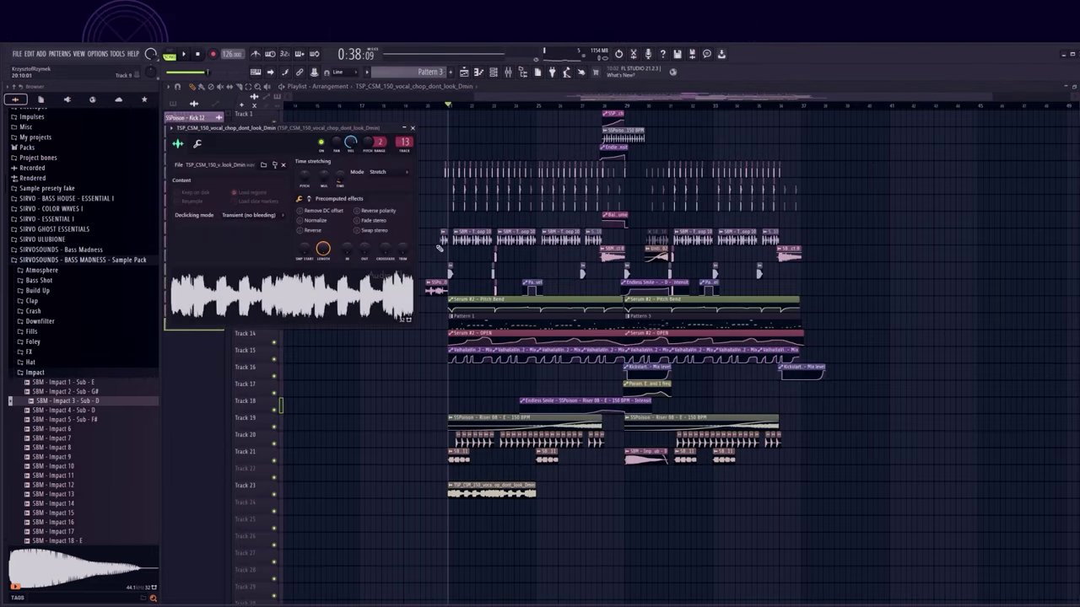
pyautogui.click(509, 73)
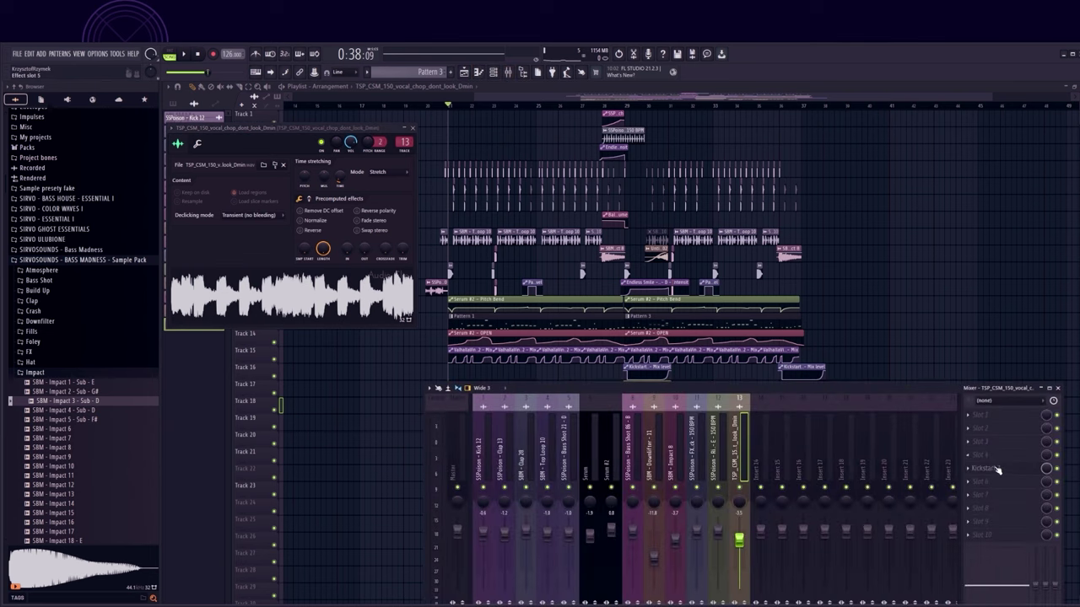
pyautogui.click(997, 469)
pyautogui.click(998, 469)
pyautogui.press('F12')
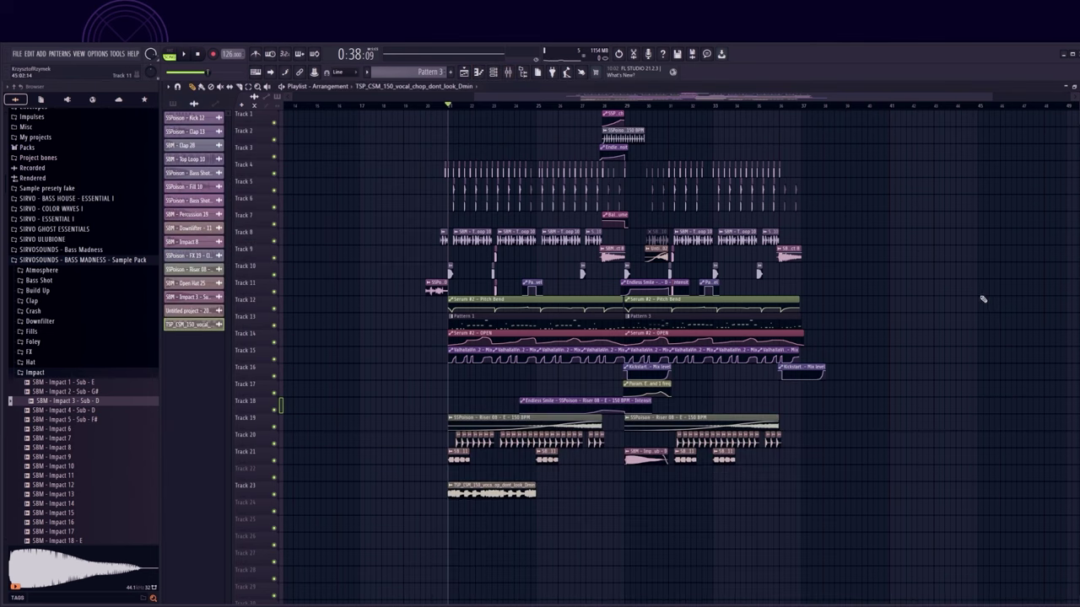
# - Move the vocal chop clip to Track 24, duplicate it twice with Ctrl+B, and play it
pyautogui.keyDown('ctrl'); pyautogui.scroll(3, 574, 113); pyautogui.keyUp('ctrl')
pyautogui.scroll(-5, 540, 169)
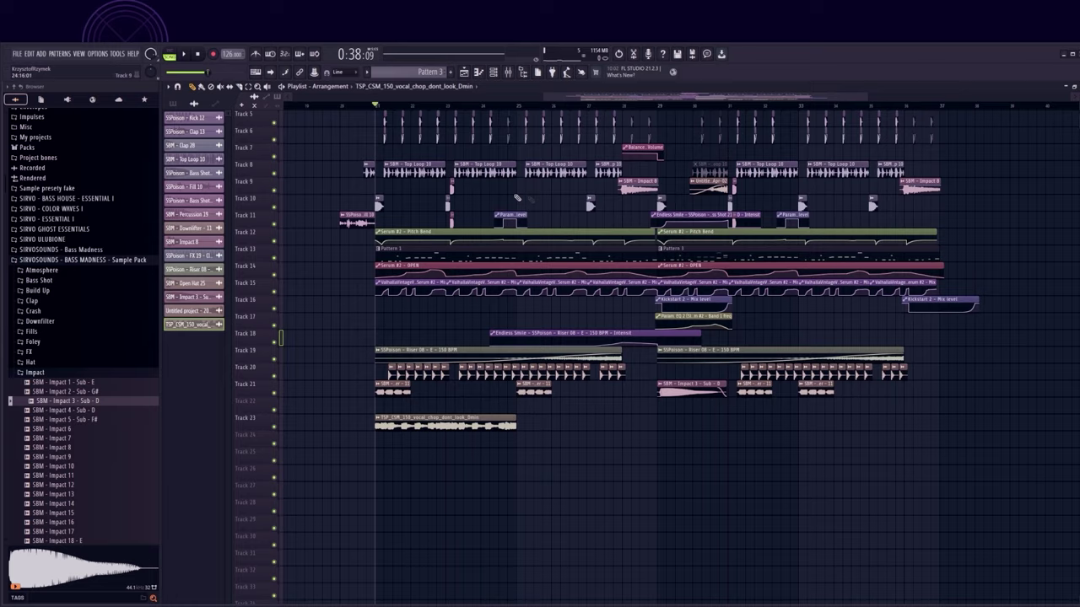
pyautogui.moveTo(486, 358); pyautogui.dragTo(487, 374)
pyautogui.hotkey('ctrl', 'b')
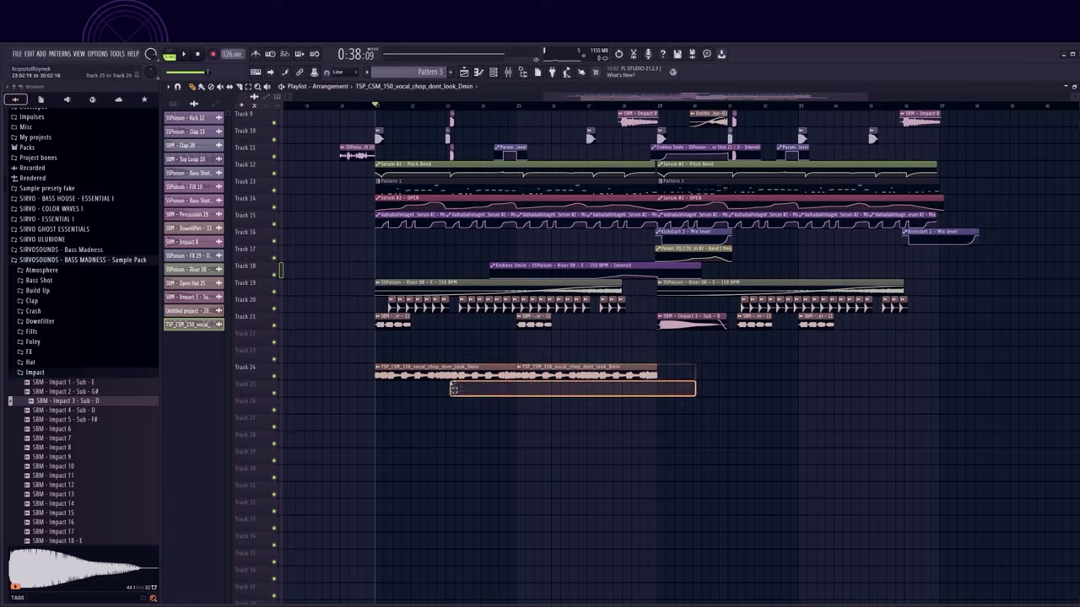
pyautogui.hotkey('ctrl', 'b')
pyautogui.press('space')
pyautogui.scroll(4, 421, 110)
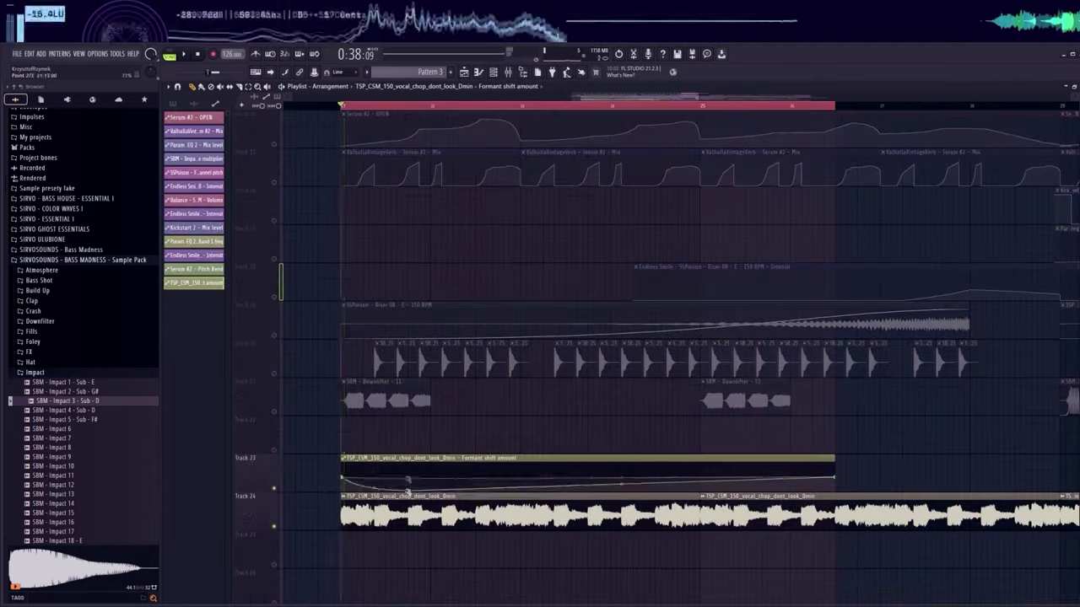
# - Drag the Formant shift amount automation into a dip and audition it
pyautogui.moveTo(472, 485); pyautogui.dragTo(520, 480)
pyautogui.press('space')
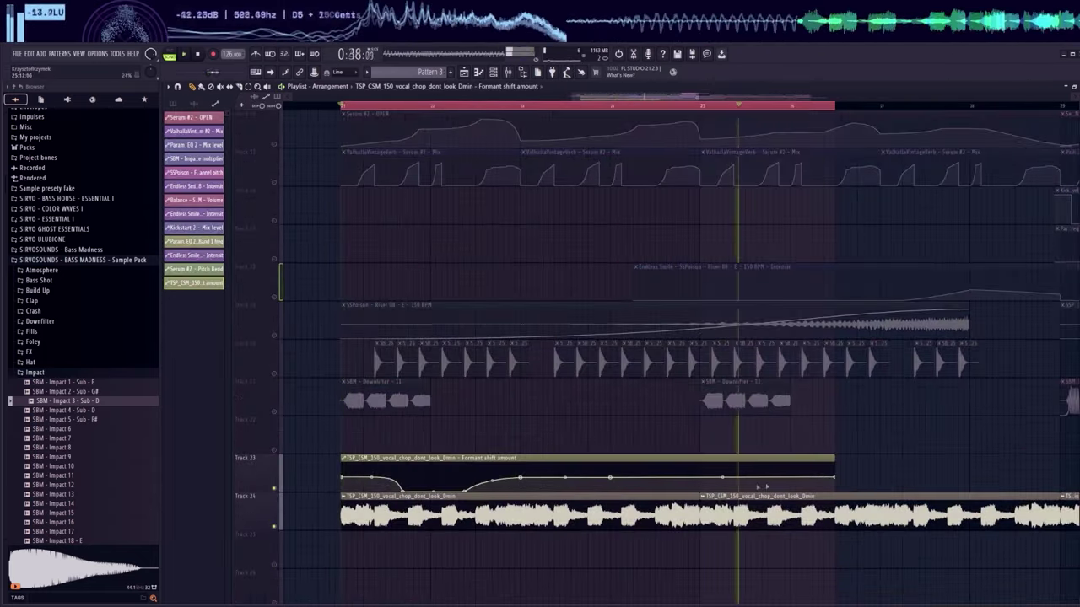
pyautogui.press('space')
pyautogui.scroll(-4, 716, 109)
# - Add a second Formant shift amount clip on Track 23 and play from just before the drop
pyautogui.click(657, 460)
pyautogui.press('space')
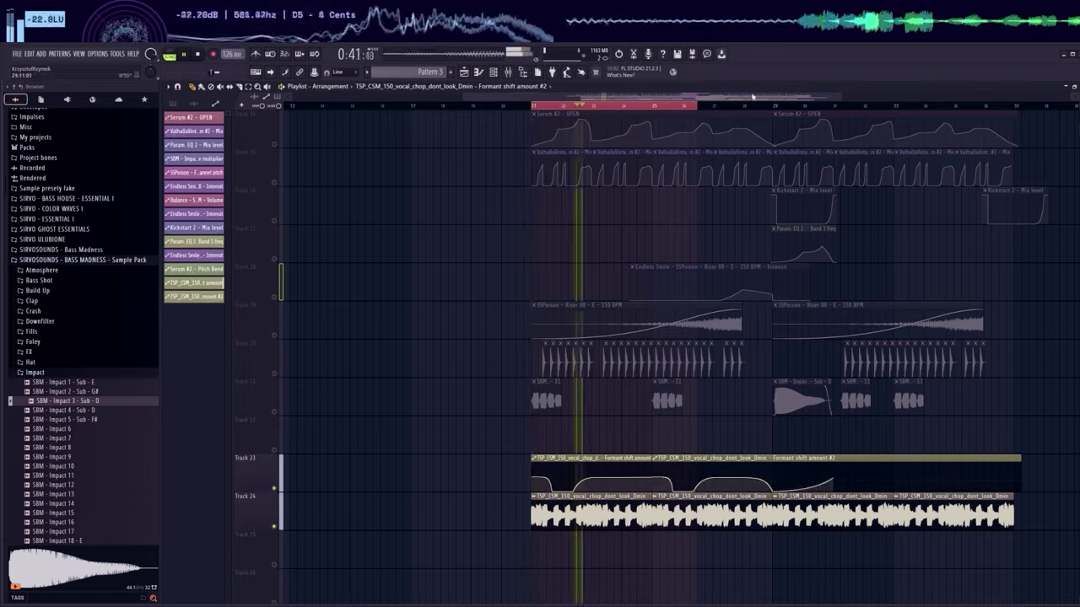
pyautogui.scroll(2, 759, 481)
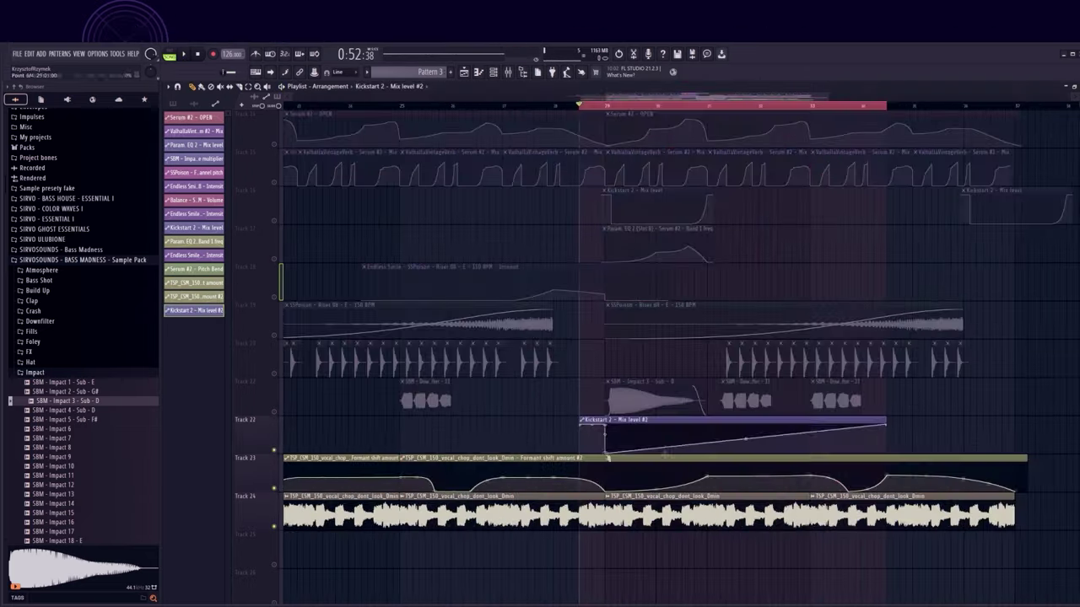
pyautogui.press('space')
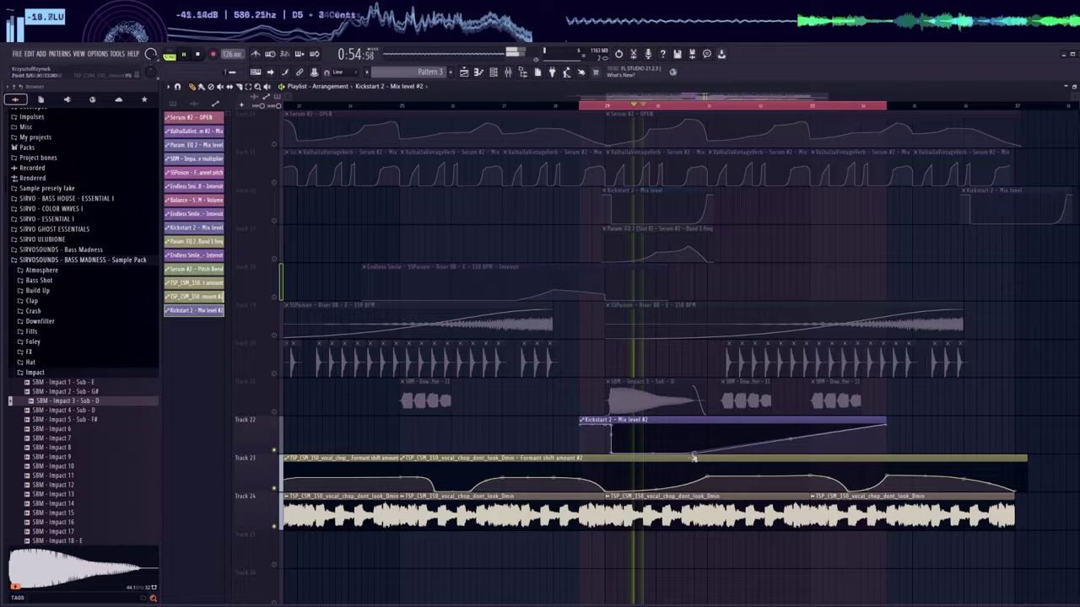
pyautogui.scroll(-5, 608, 457)
pyautogui.click(482, 106)
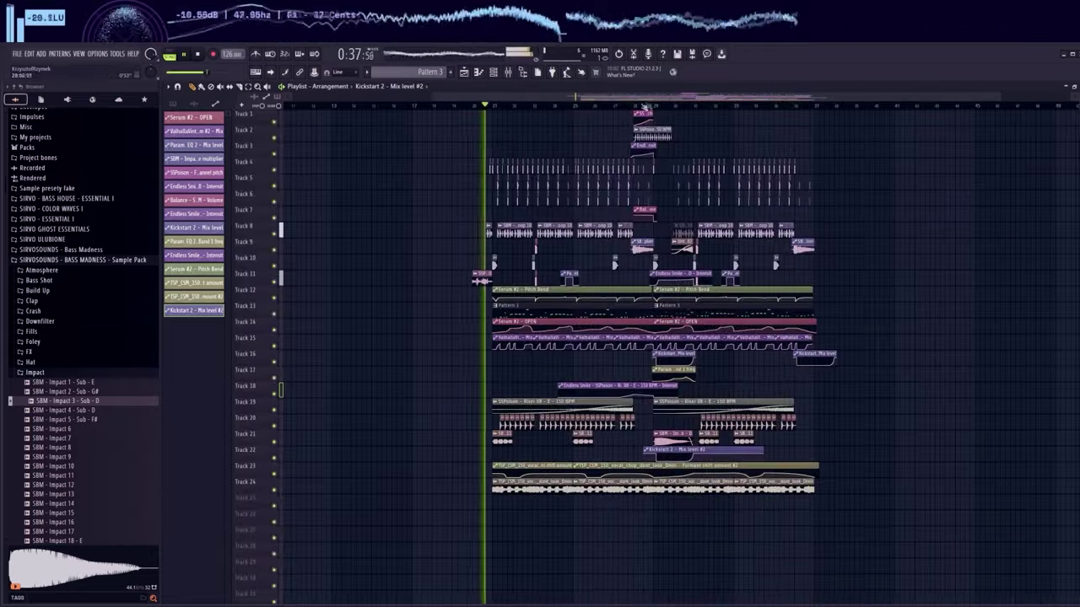
pyautogui.scroll(3, 645, 109)
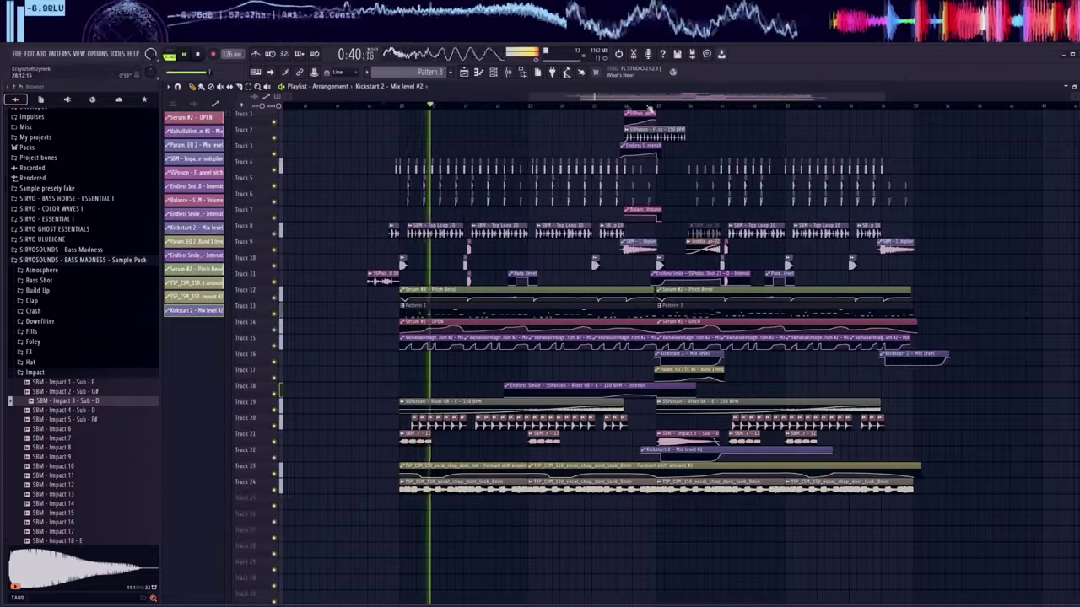
# - Bring up the Channel rack and Mixer to reach the vocal chop's insert
pyautogui.click(493, 72)
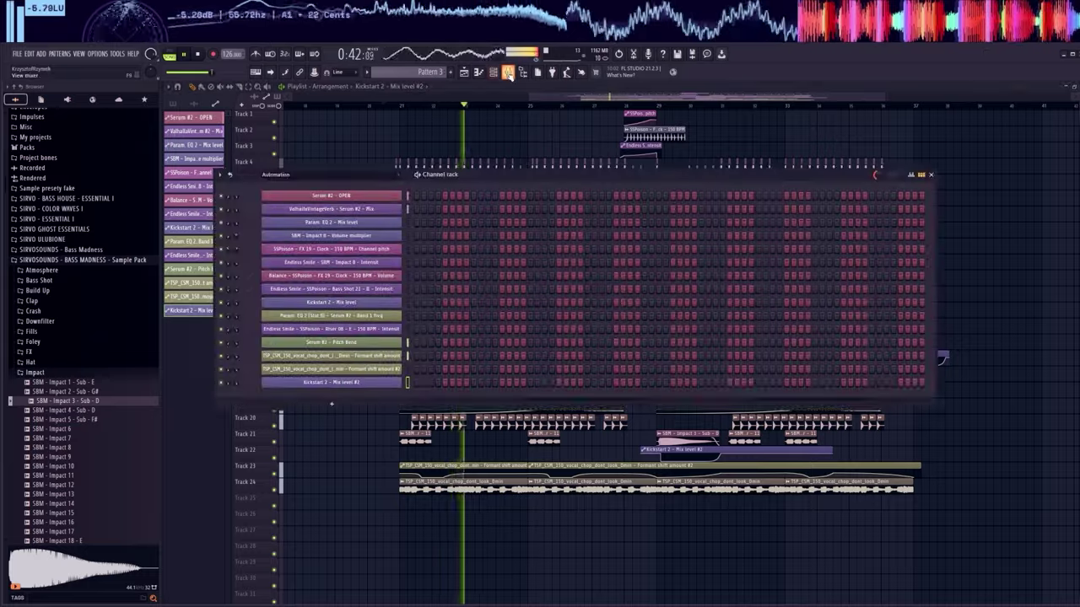
pyautogui.click(509, 72)
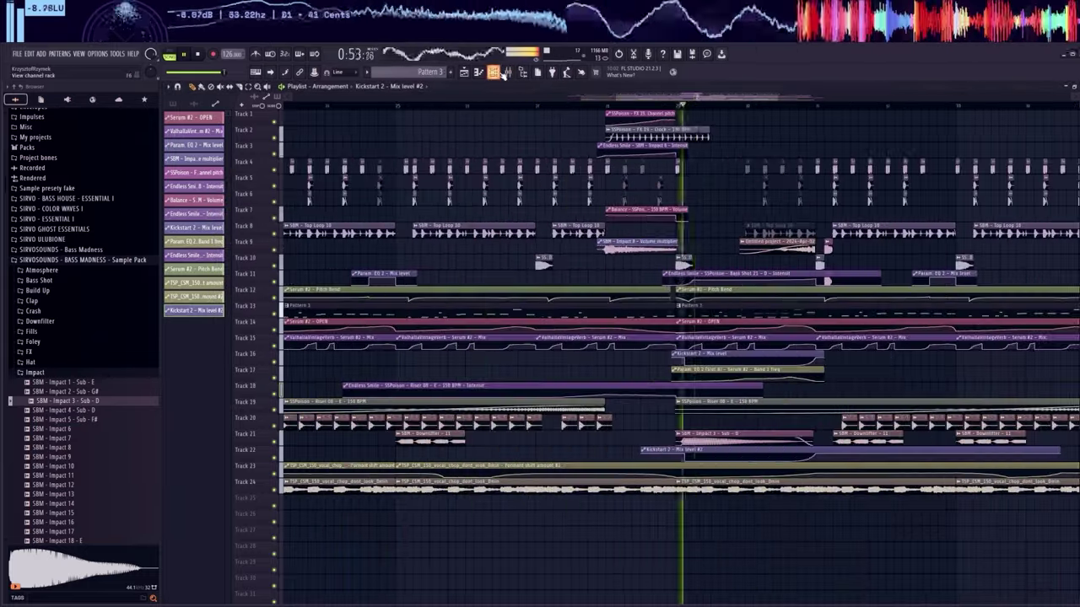
pyautogui.scroll(-5, 730, 110)
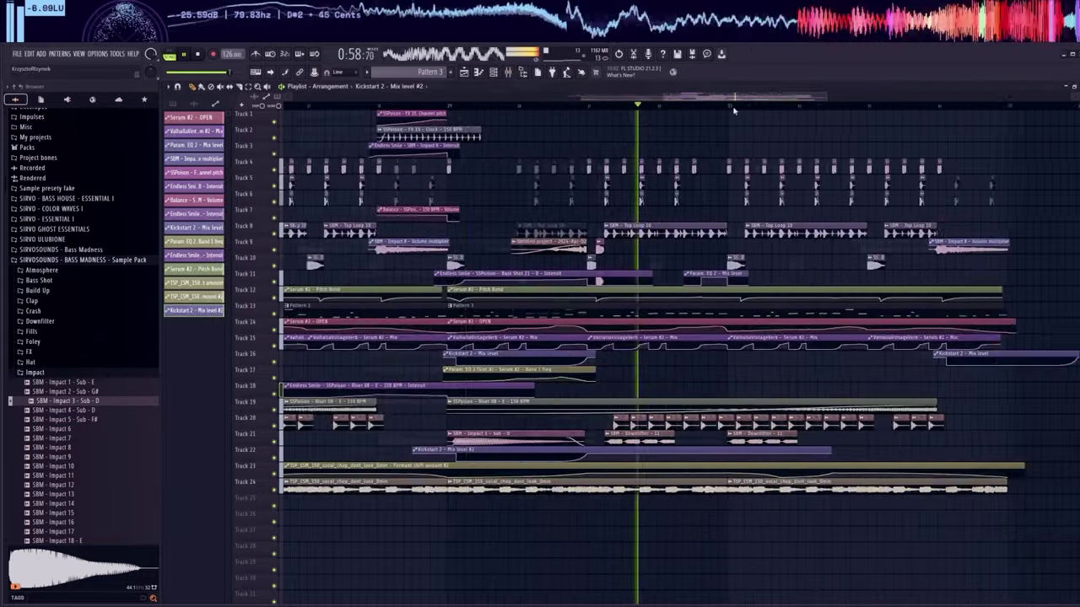